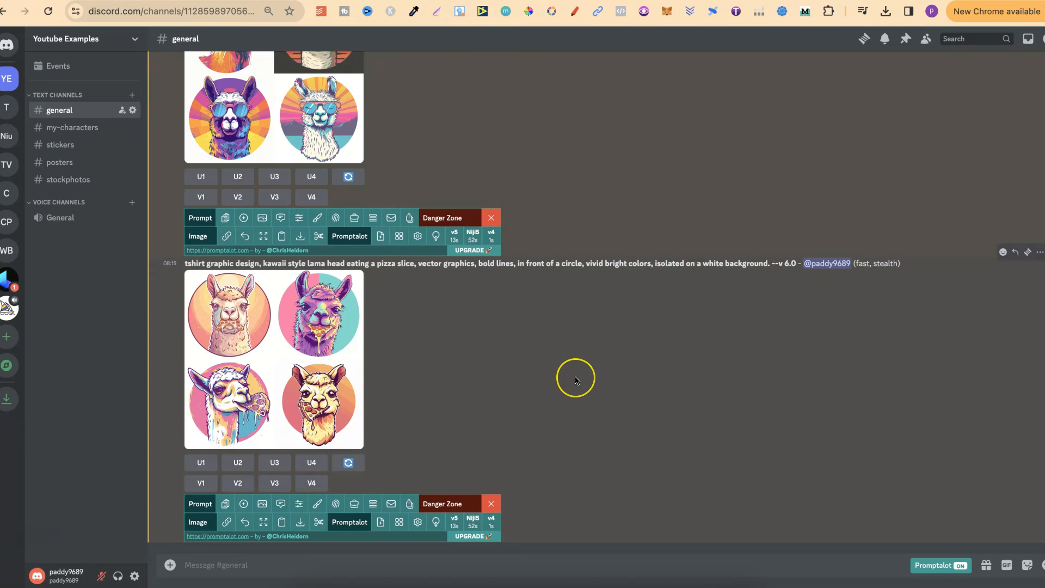
Step: Review the earlier llama t-shirt design grids, comparing the sunglasses versions with the pizza-slice version
{"action": "scroll", "coordinate": [575, 376], "scroll_direction": "up", "scroll_amount": 6}
{"action": "scroll", "coordinate": [574, 376], "scroll_direction": "up", "scroll_amount": 5}
{"action": "left_click", "coordinate": [546, 382]}
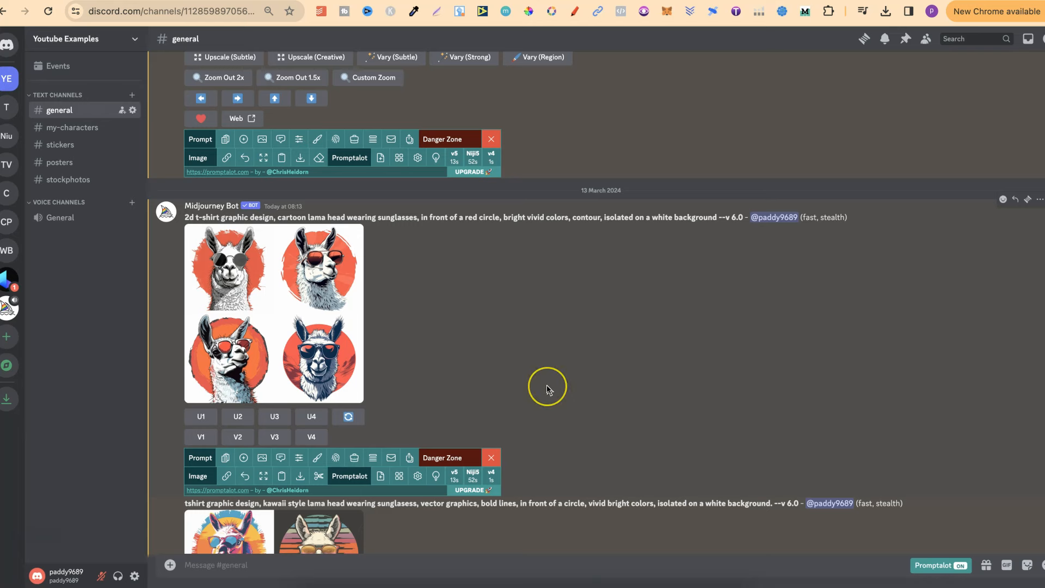
{"action": "scroll", "coordinate": [547, 387], "scroll_direction": "down", "scroll_amount": 5}
{"action": "scroll", "coordinate": [548, 388], "scroll_direction": "down", "scroll_amount": 6}
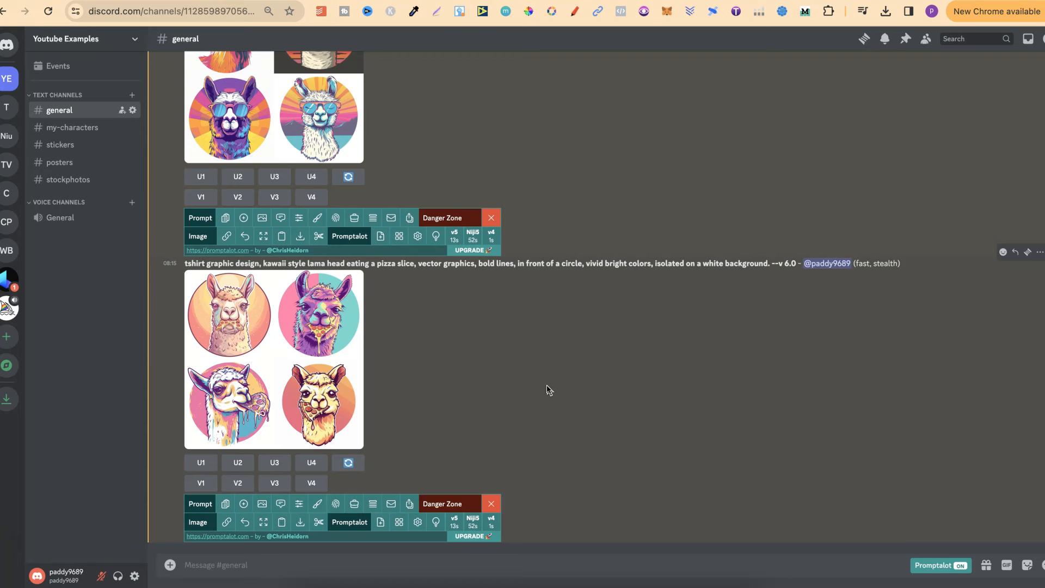
{"action": "scroll", "coordinate": [548, 390], "scroll_direction": "up", "scroll_amount": 4}
{"action": "scroll", "coordinate": [548, 390], "scroll_direction": "down", "scroll_amount": 4}
{"action": "left_click", "coordinate": [500, 376]}
Step: Inspect the pizza-eating llama grid at larger size and upscale its third image
{"action": "left_click", "coordinate": [265, 373]}
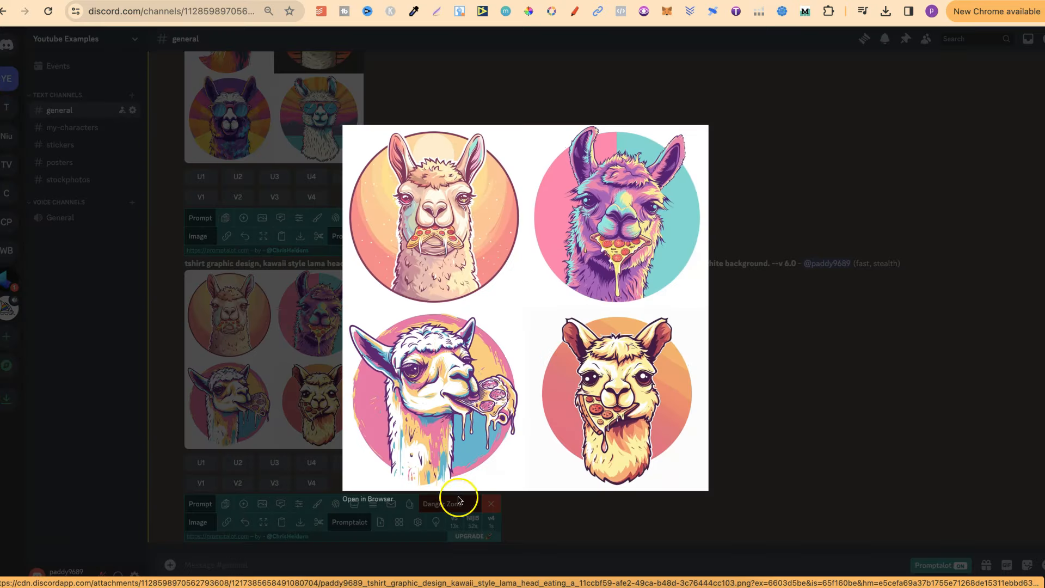
{"action": "left_click", "coordinate": [824, 379]}
{"action": "left_click", "coordinate": [280, 462]}
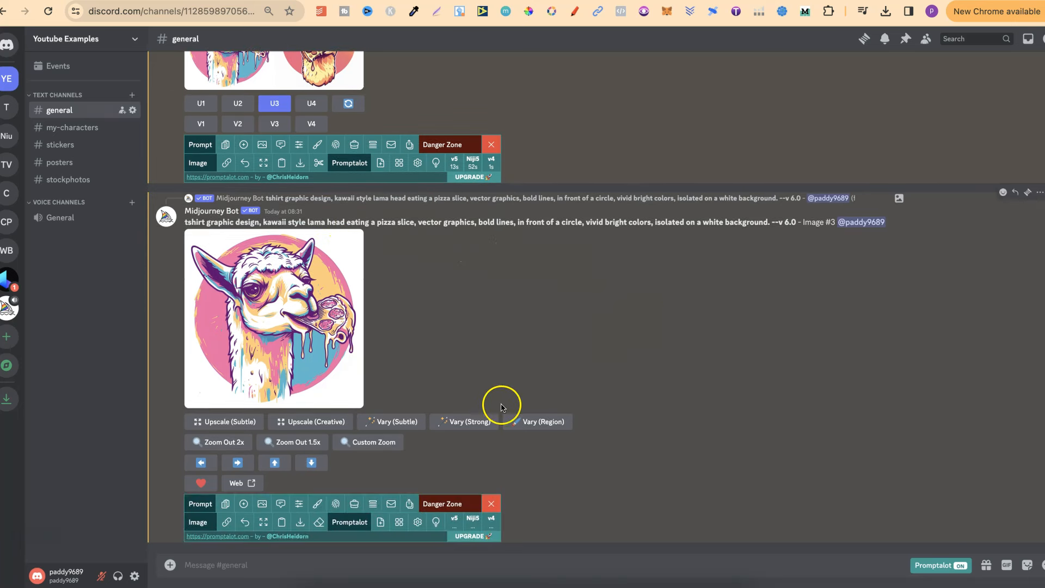
Step: Copy the upscaled pizza llama's prompt and insert it into a new /imagine command
{"action": "left_click", "coordinate": [228, 505]}
{"action": "type", "text": "/i"}
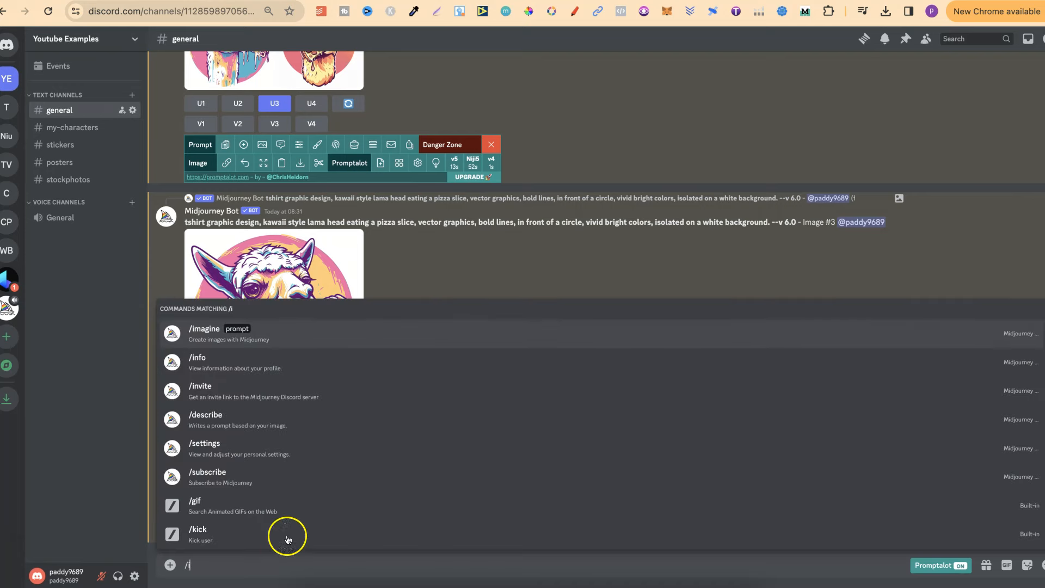
{"action": "left_click", "coordinate": [263, 334]}
{"action": "key", "text": "super+v"}
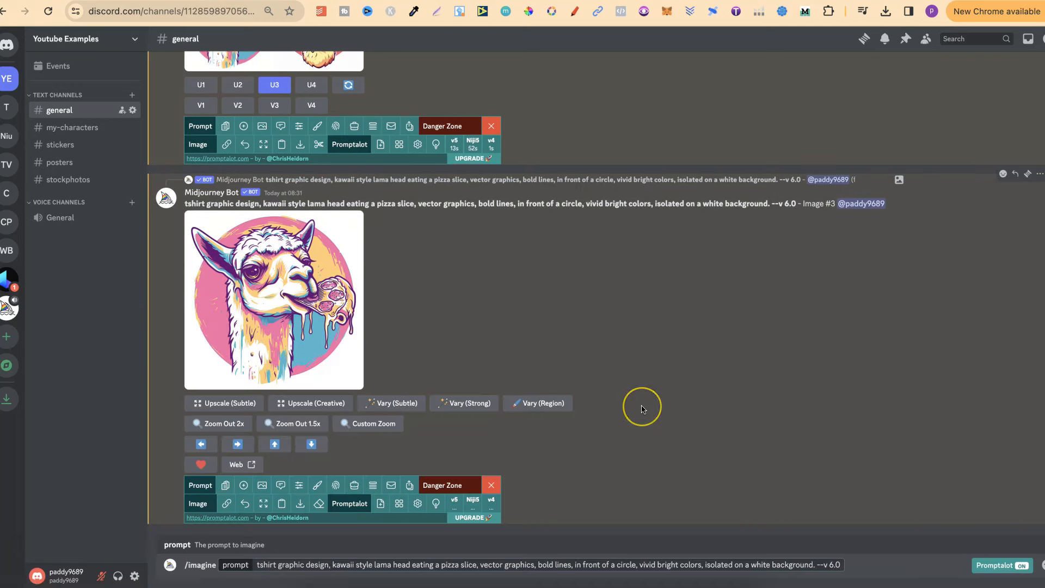
Step: Replace the --v 6.0 parameter in the prompt with --sref followed by the upscaled llama's image URL, and submit it
{"action": "left_click", "coordinate": [226, 504]}
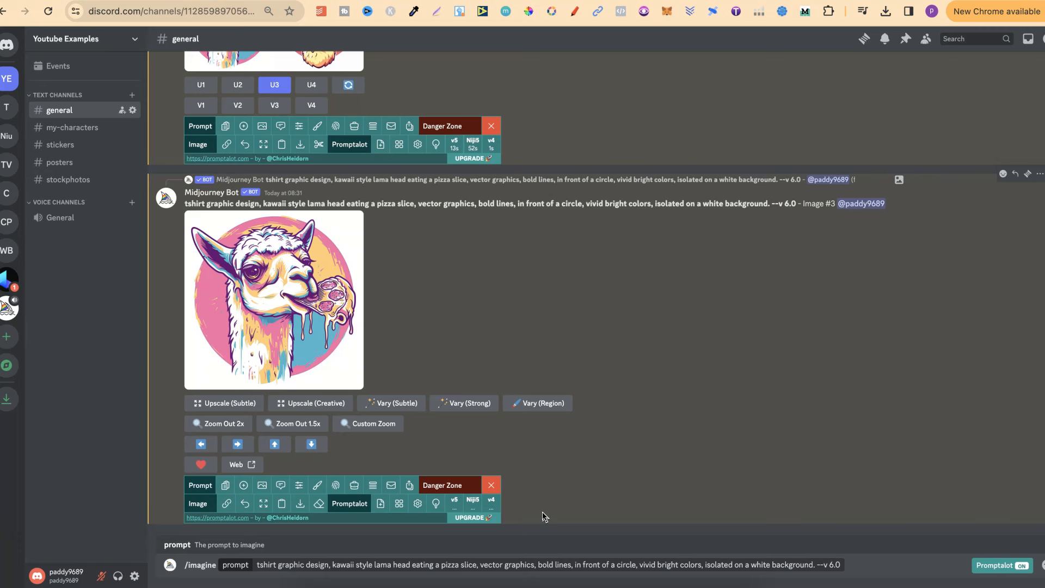
{"action": "left_click", "coordinate": [824, 567]}
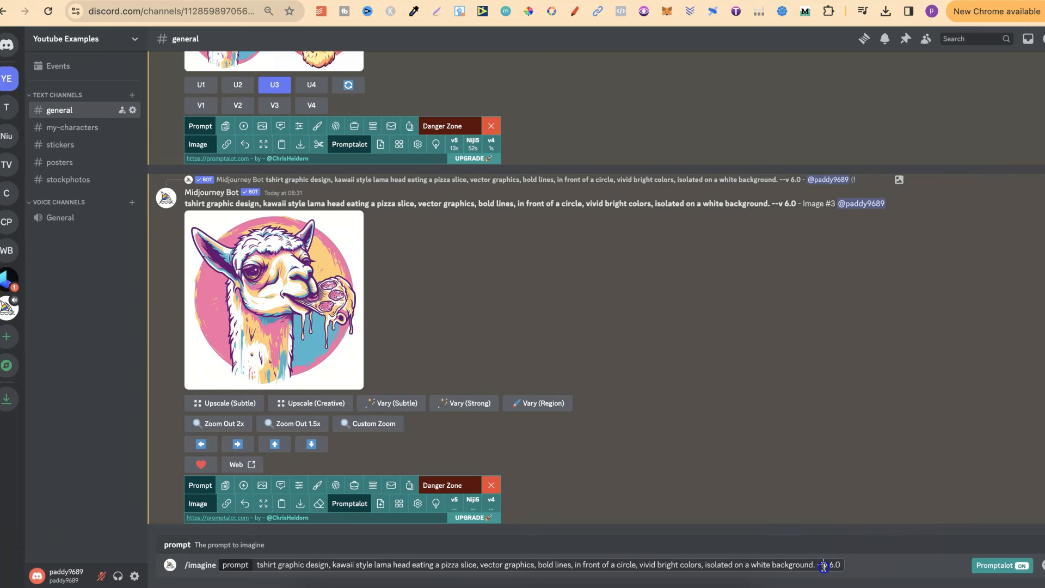
{"action": "left_click_drag", "start_coordinate": [842, 567], "coordinate": [854, 568]}
{"action": "type", "text": "sref"}
{"action": "key", "text": "ctrl+v"}
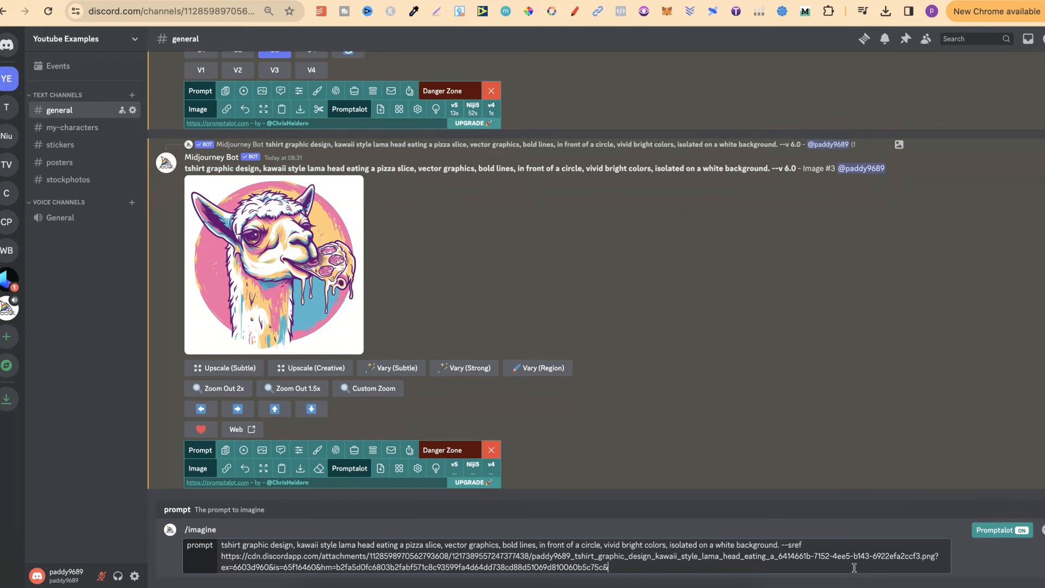
{"action": "key", "text": "Return"}
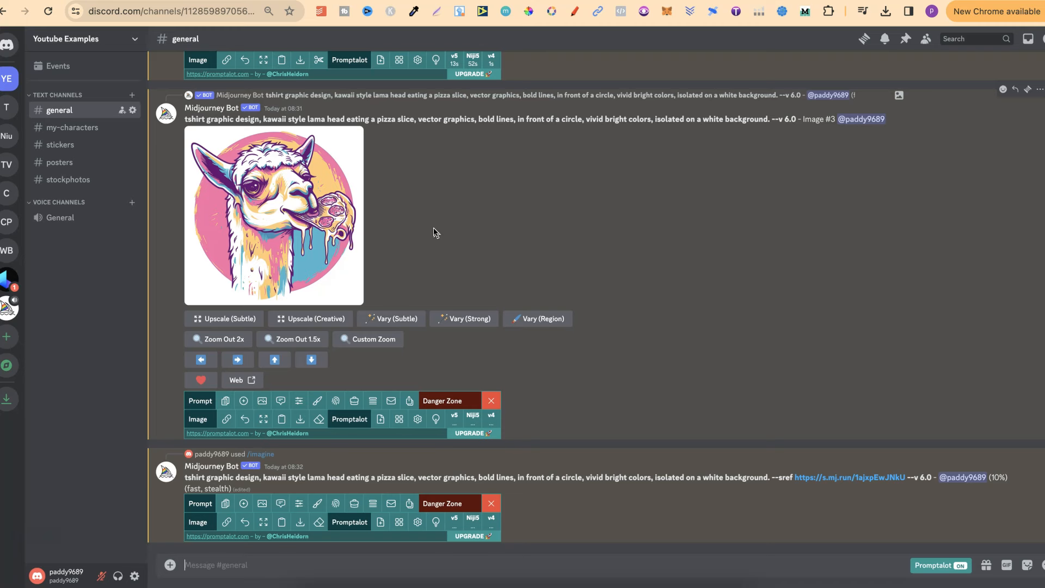
Step: Compare the new style-reference llama grid with the upscaled reference image, viewing the grid enlarged
{"action": "left_click", "coordinate": [577, 369]}
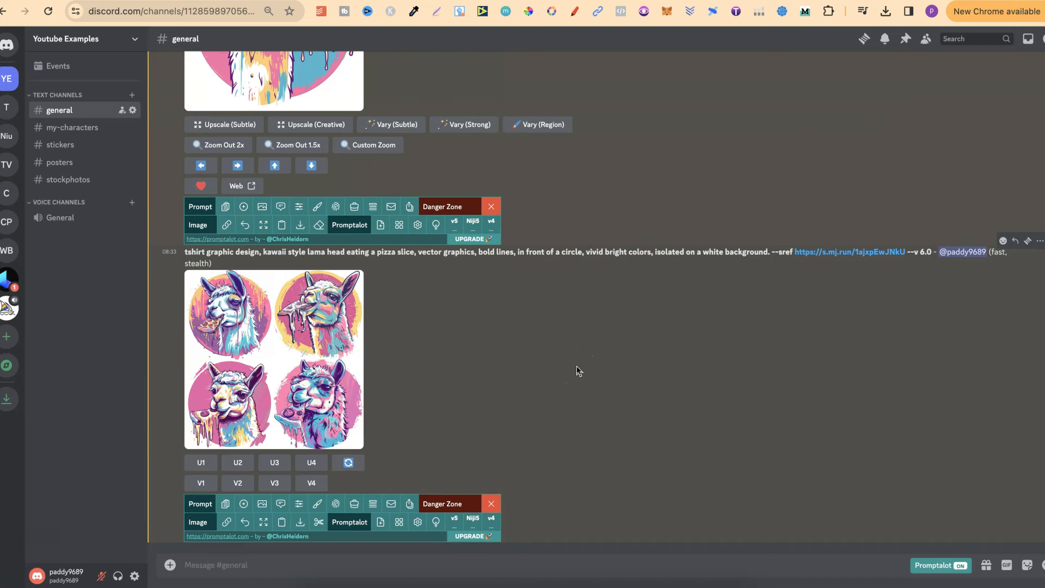
{"action": "scroll", "coordinate": [576, 366], "scroll_direction": "up", "scroll_amount": 5}
{"action": "left_click", "coordinate": [534, 320]}
{"action": "left_click", "coordinate": [336, 250]}
{"action": "scroll", "coordinate": [534, 364], "scroll_direction": "down", "scroll_amount": 5}
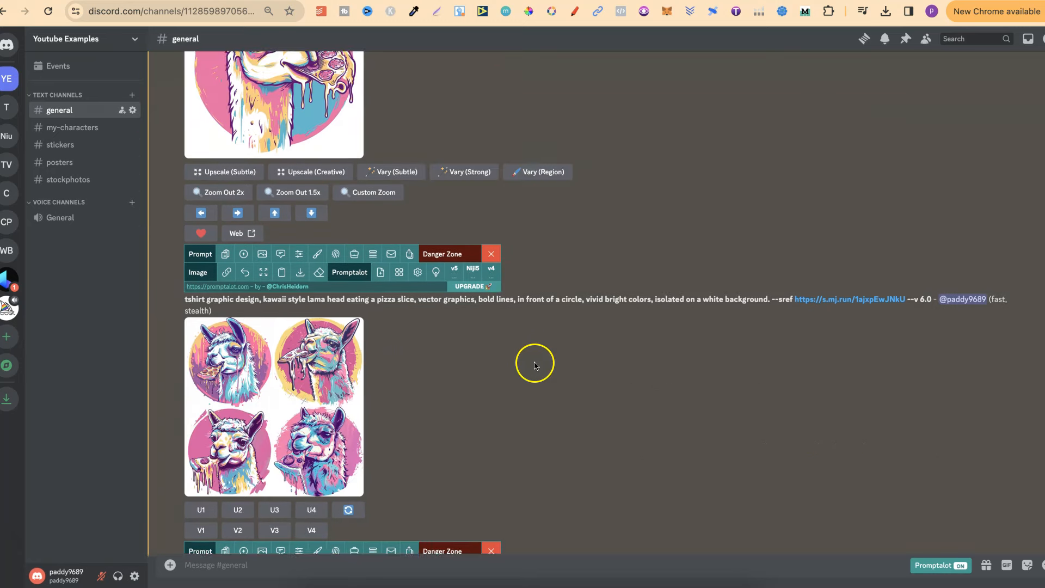
{"action": "left_click", "coordinate": [294, 372]}
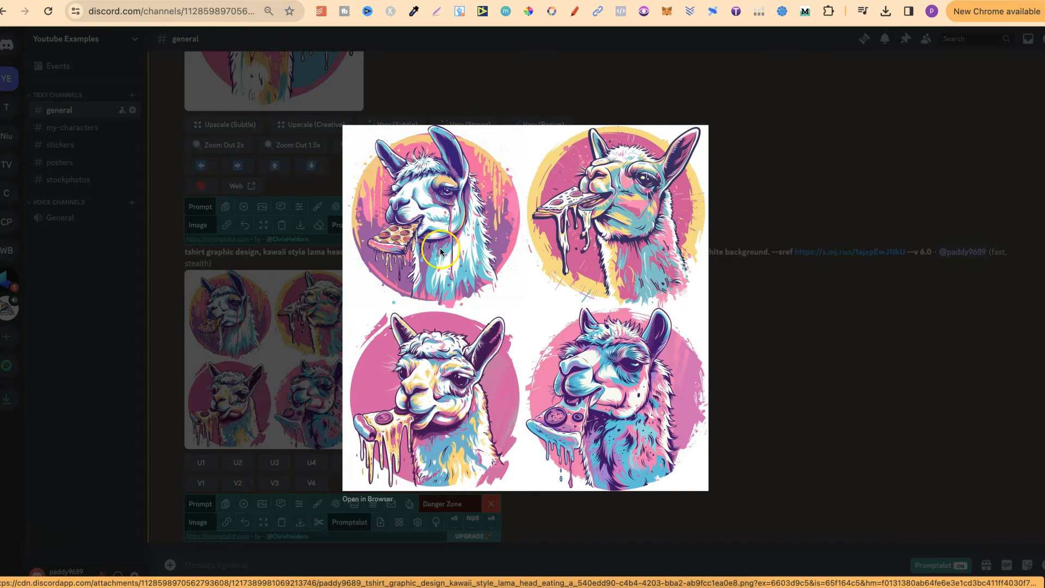
{"action": "left_click", "coordinate": [735, 389]}
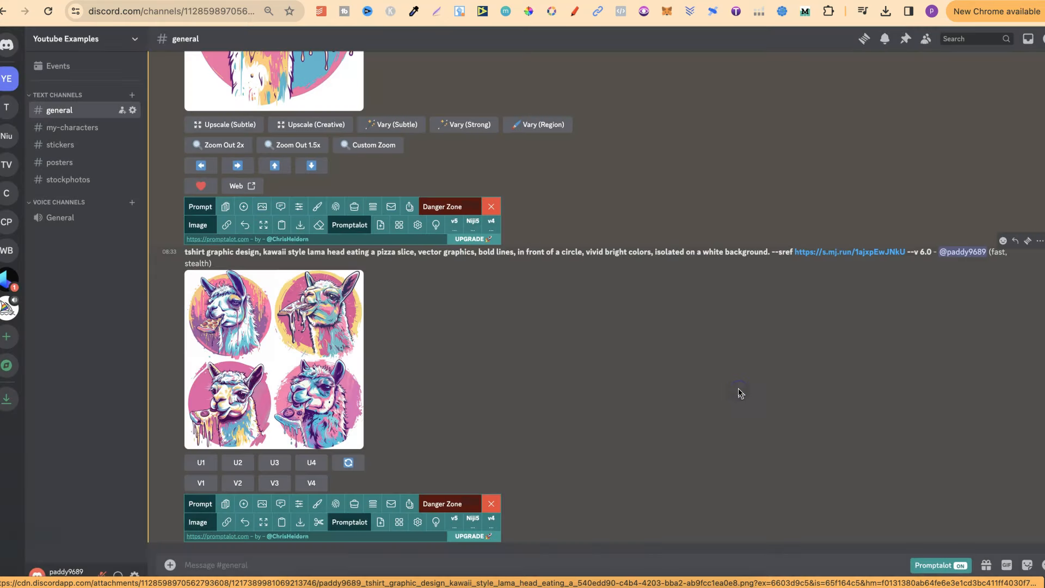
Step: Upscale the first and second images of the style-reference llama grid
{"action": "left_click", "coordinate": [203, 464]}
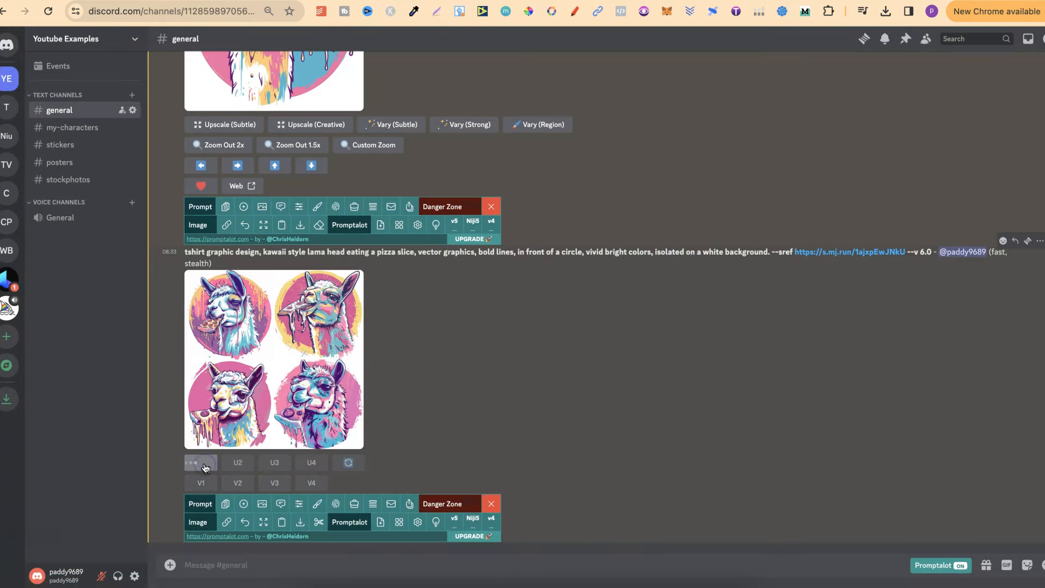
{"action": "scroll", "coordinate": [544, 406], "scroll_direction": "up", "scroll_amount": 1}
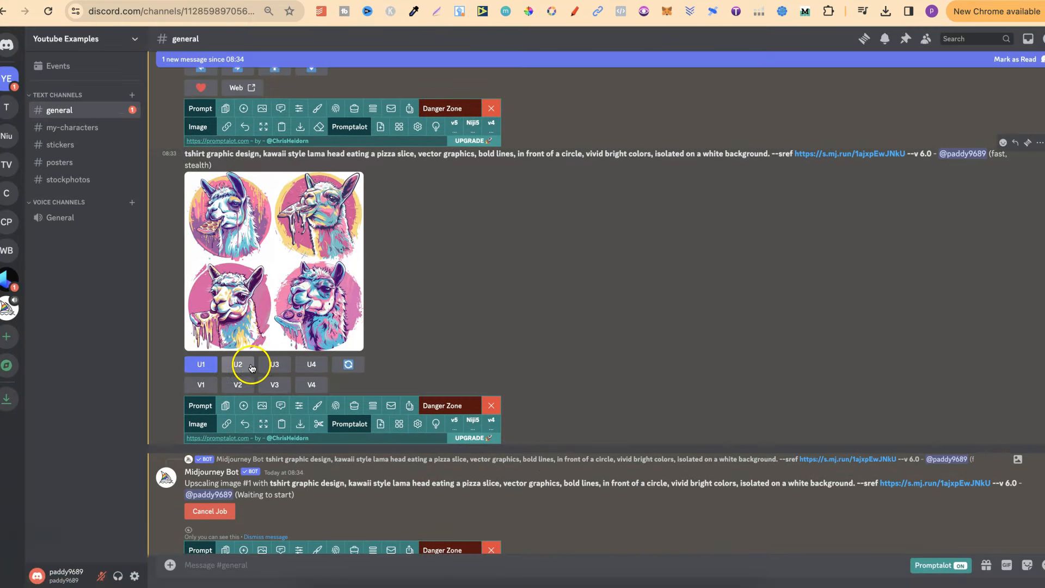
{"action": "scroll", "coordinate": [871, 284], "scroll_direction": "up", "scroll_amount": 1}
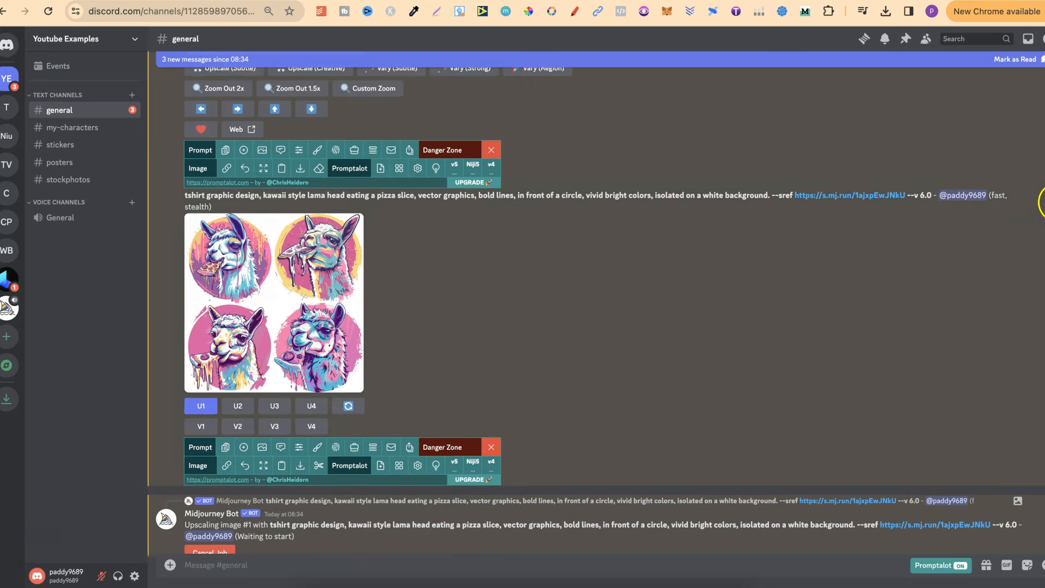
Step: Try to apply the Cancel Job command to the style-reference llama grid message and dismiss the bot's reply
{"action": "left_click", "coordinate": [1040, 184]}
{"action": "mouse_move", "coordinate": [950, 278]}
{"action": "left_click", "coordinate": [868, 281]}
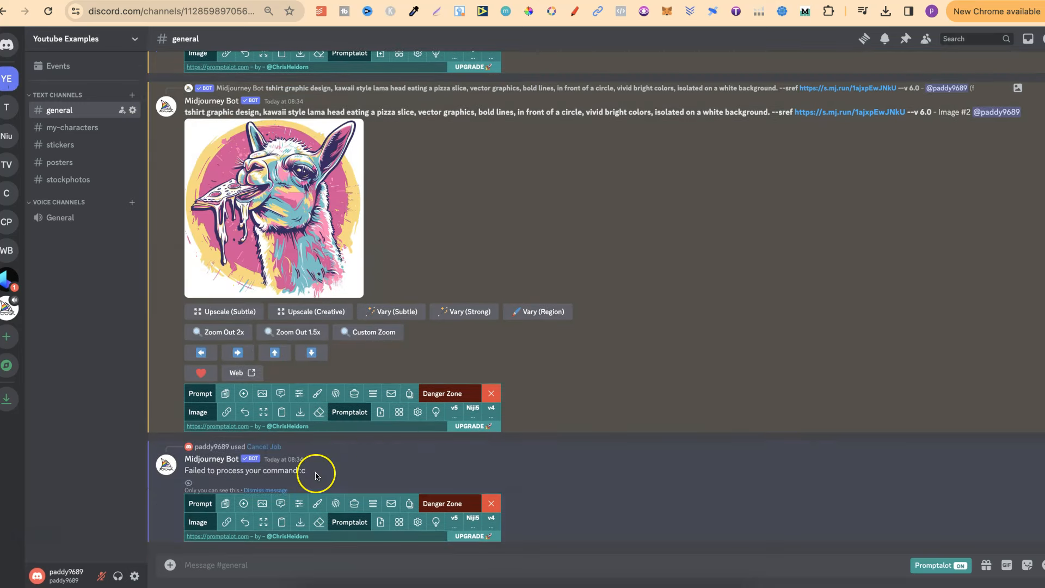
{"action": "left_click", "coordinate": [272, 490]}
Step: View the upscaled second llama enlarged and delete the message containing the style-reference llama grid
{"action": "left_click", "coordinate": [301, 305]}
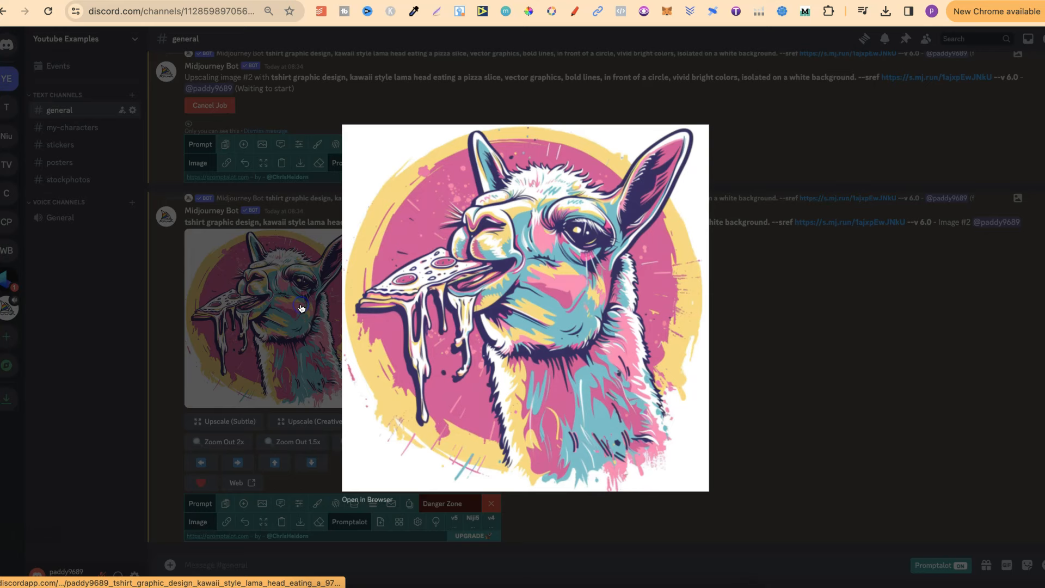
{"action": "left_click", "coordinate": [780, 246]}
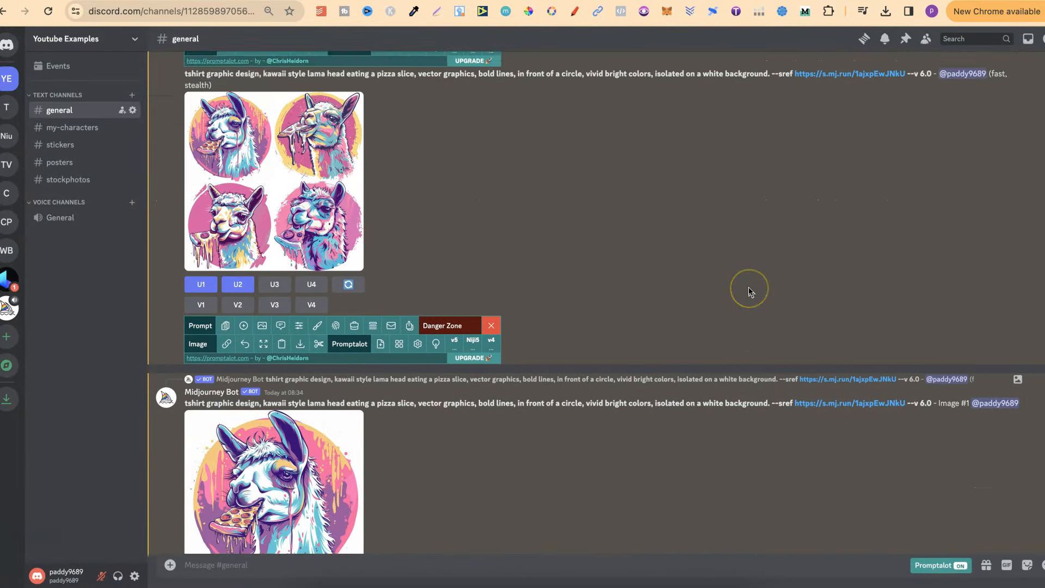
{"action": "scroll", "coordinate": [542, 431], "scroll_direction": "up", "scroll_amount": 5}
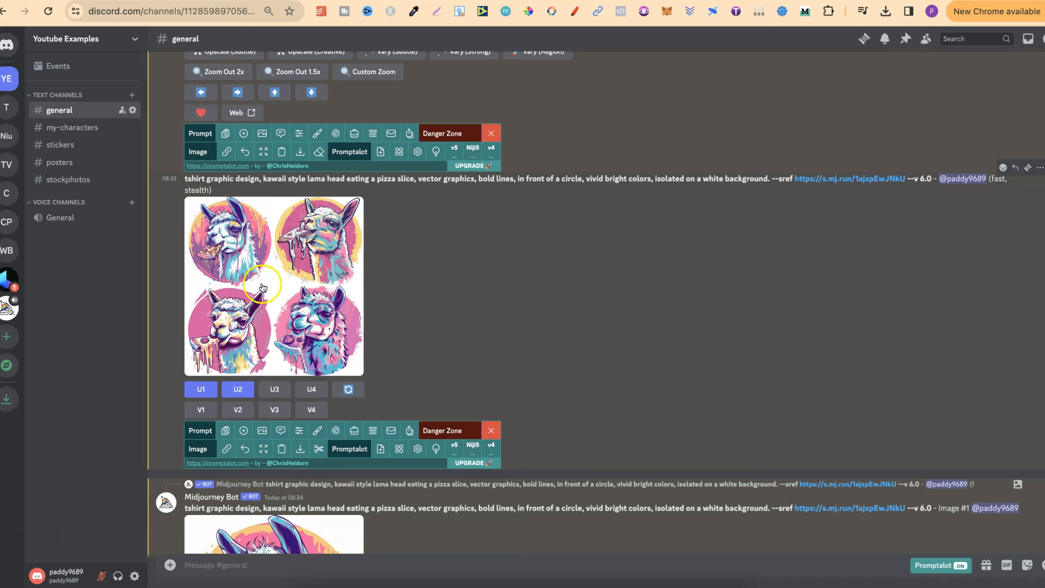
{"action": "left_click", "coordinate": [1039, 168]}
{"action": "left_click", "coordinate": [957, 331]}
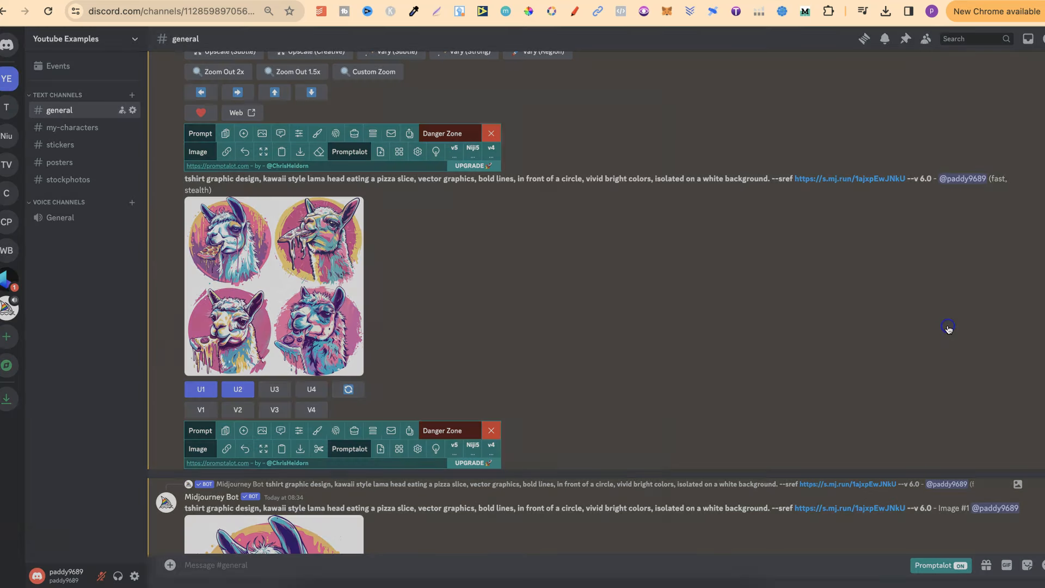
{"action": "left_click", "coordinate": [615, 475]}
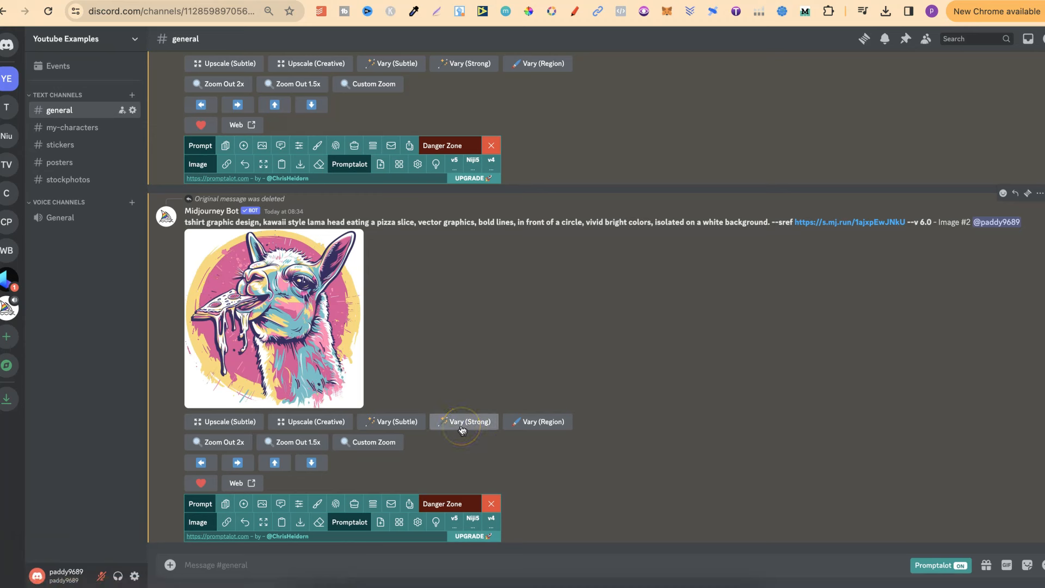
Step: Inspect the upscaled second llama once more and generate strong variations of it, retrying the request if needed
{"action": "left_click", "coordinate": [214, 305]}
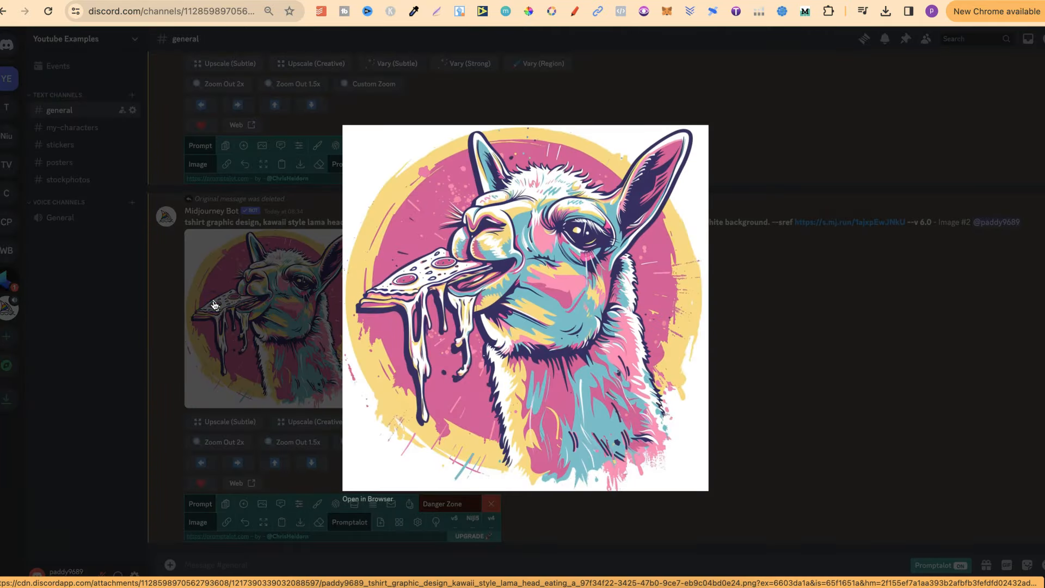
{"action": "left_click", "coordinate": [758, 366]}
{"action": "left_click", "coordinate": [471, 422]}
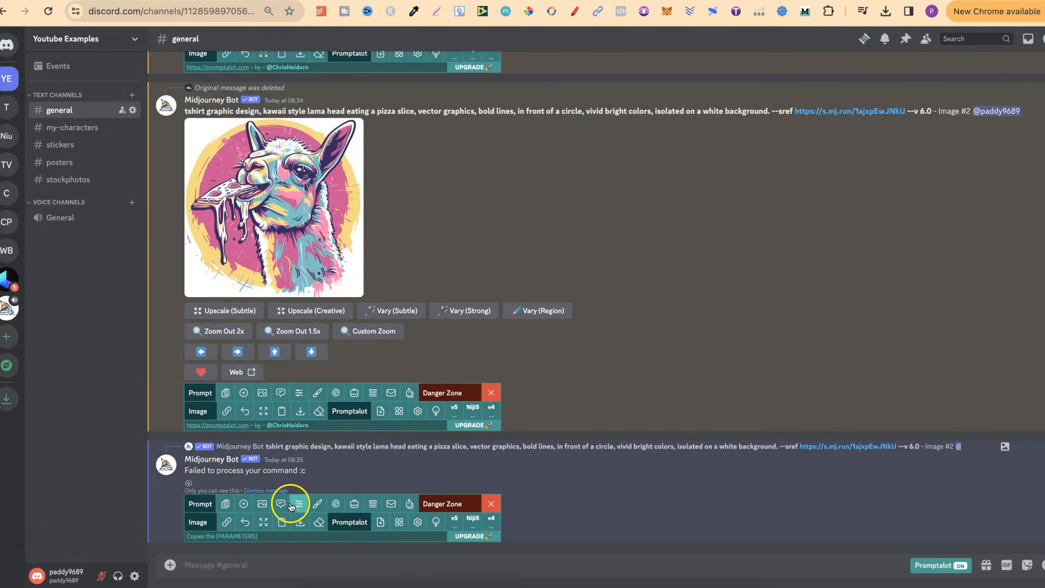
{"action": "left_click", "coordinate": [266, 490]}
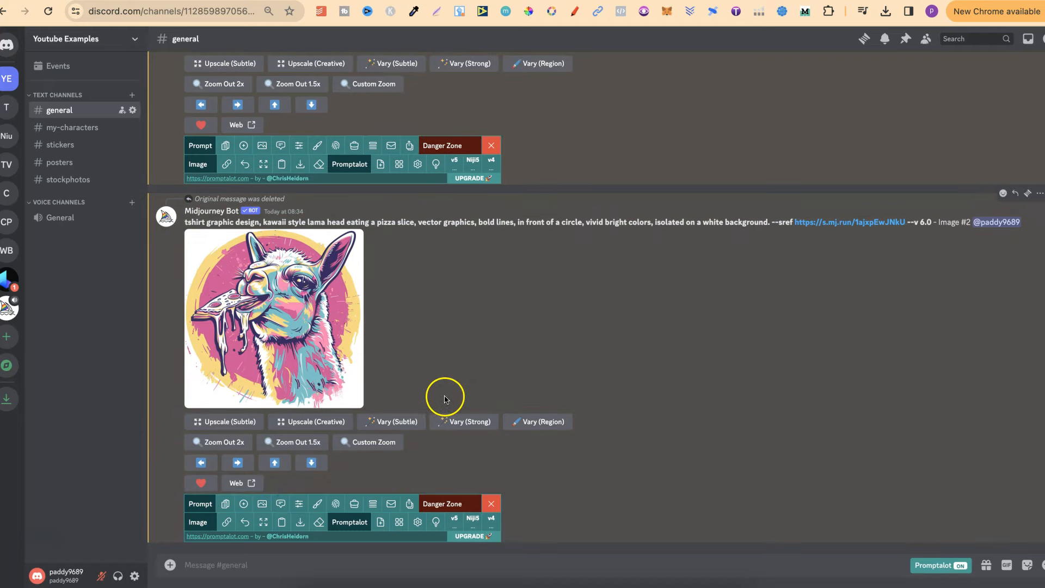
{"action": "left_click", "coordinate": [470, 422]}
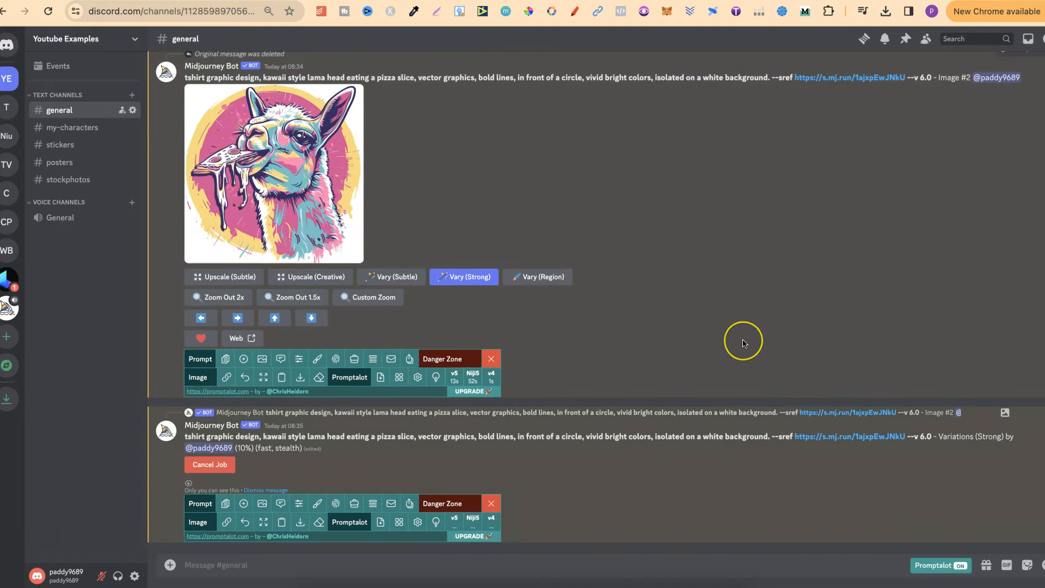
Step: Copy the upscaled second llama's prompt, including its --sref link and --v 6.0, into a new /imagine command
{"action": "scroll", "coordinate": [742, 338], "scroll_direction": "up", "scroll_amount": 4}
{"action": "scroll", "coordinate": [742, 339], "scroll_direction": "down", "scroll_amount": 1}
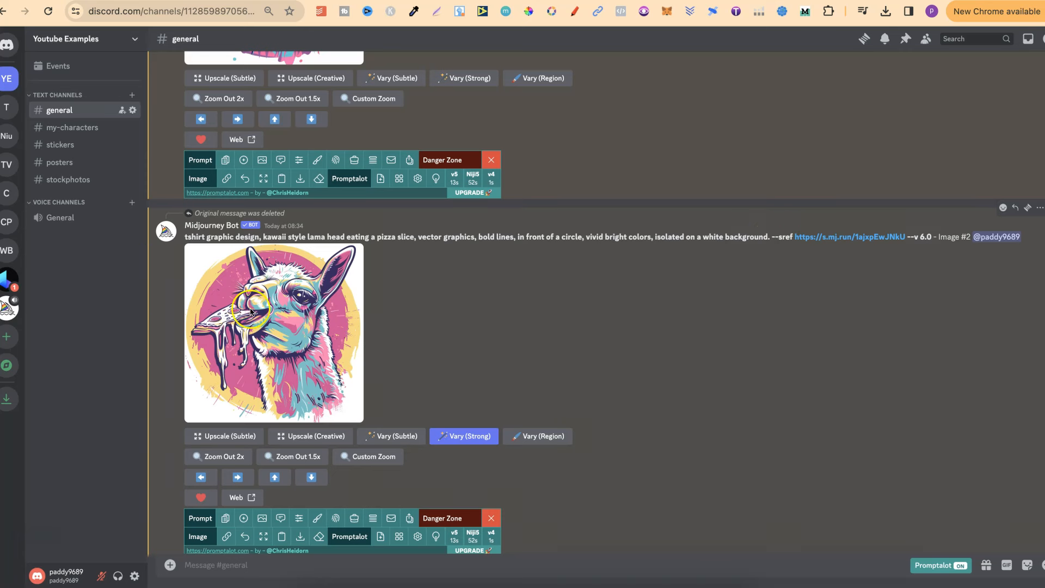
{"action": "left_click", "coordinate": [226, 518]}
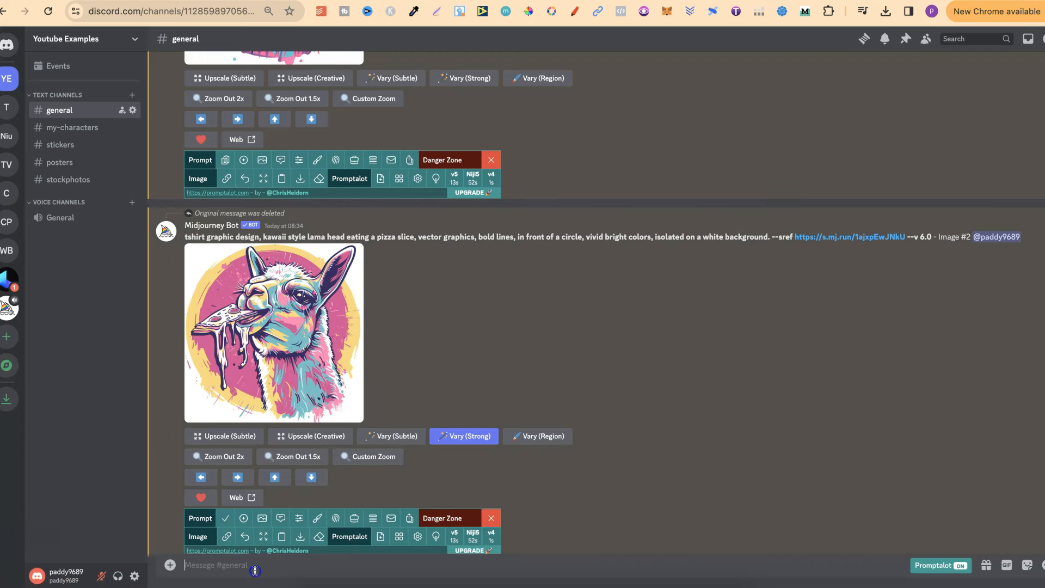
{"action": "type", "text": "/i"}
{"action": "left_click", "coordinate": [268, 337]}
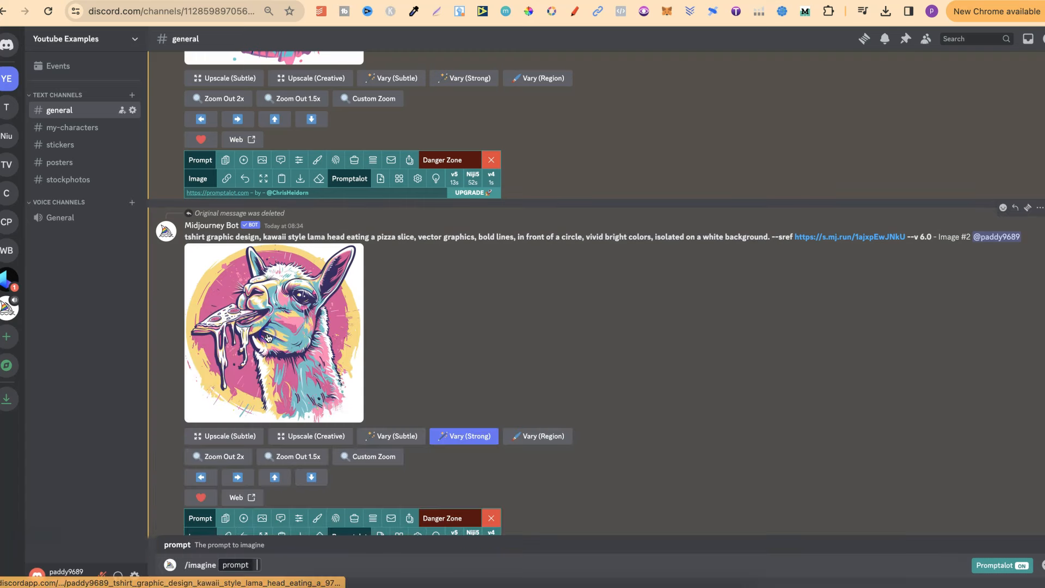
{"action": "type", "text": "tshirt graphic design, kawaii style lama head eating a pizza slice, vector graphics, bold lines, in front of a circle, vivid bright colors, isolated on a white background. --sref https://s.mj.run/1ajxpEwJNkU --v 6.0"}
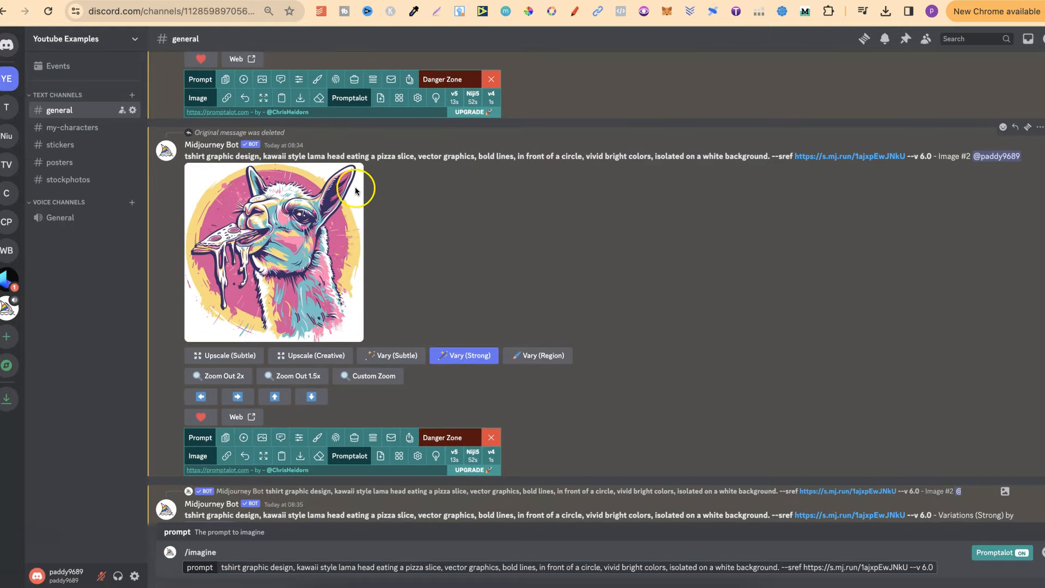
Step: Insert the upscaled second llama's image URL at the start of the prompt as an image prompt and submit it
{"action": "left_click", "coordinate": [226, 460]}
{"action": "left_click", "coordinate": [220, 567]}
{"action": "key", "text": "ctrl+v"}
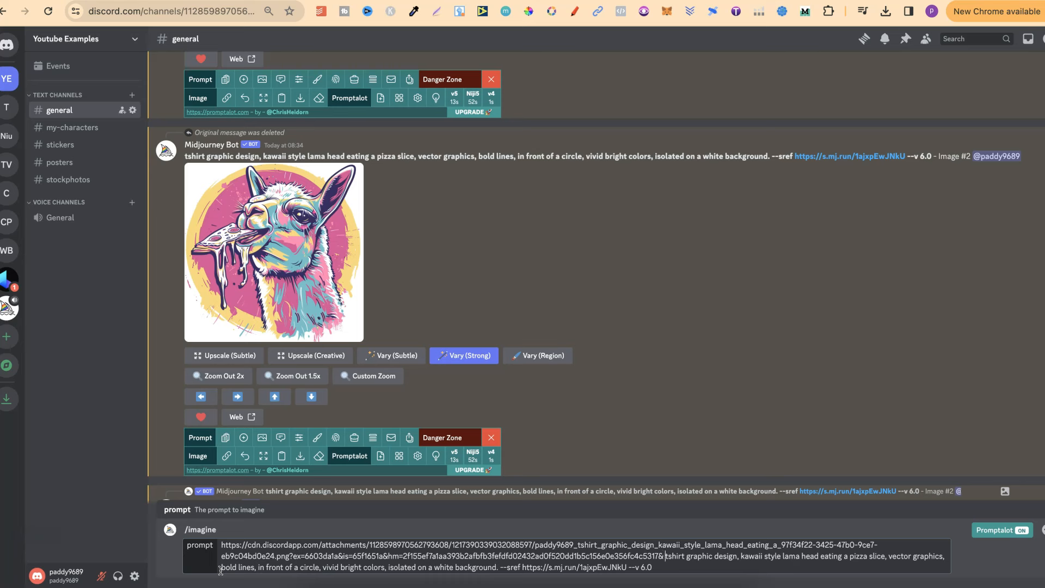
{"action": "key", "text": "Return"}
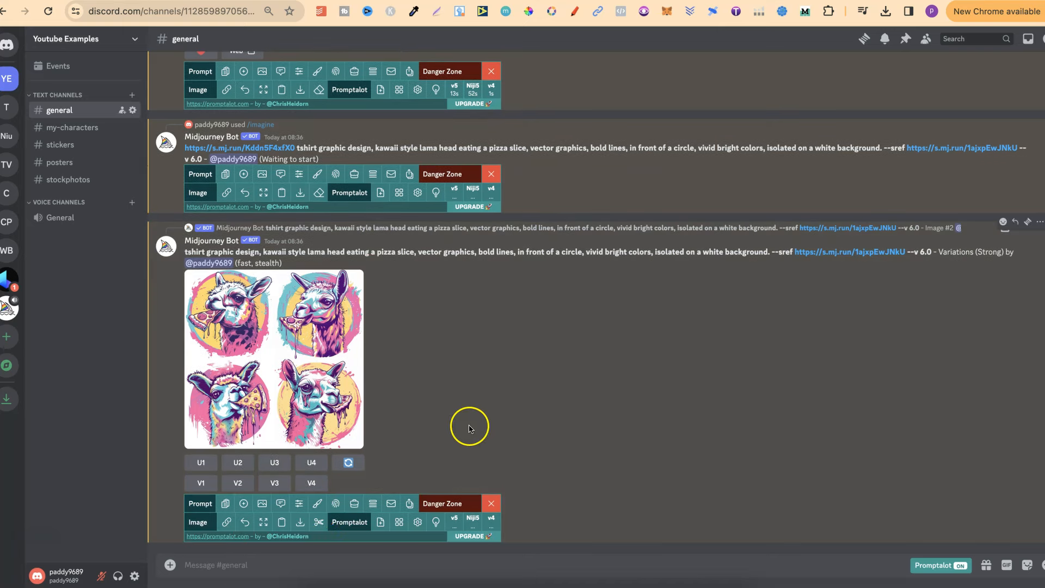
Step: Inspect the strong variations grid and upscale its third llama image
{"action": "left_click", "coordinate": [298, 349]}
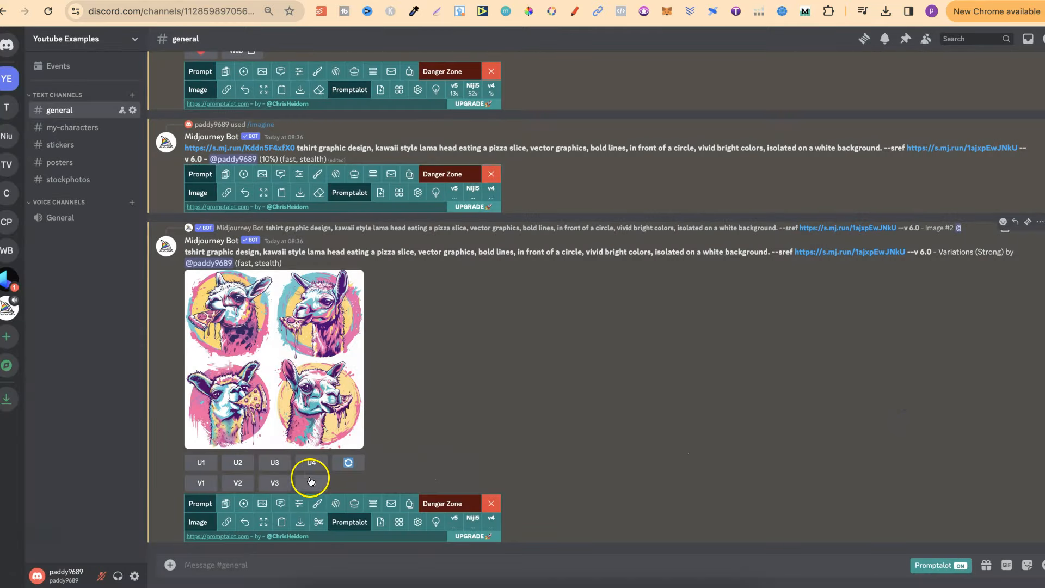
{"action": "left_click", "coordinate": [274, 463]}
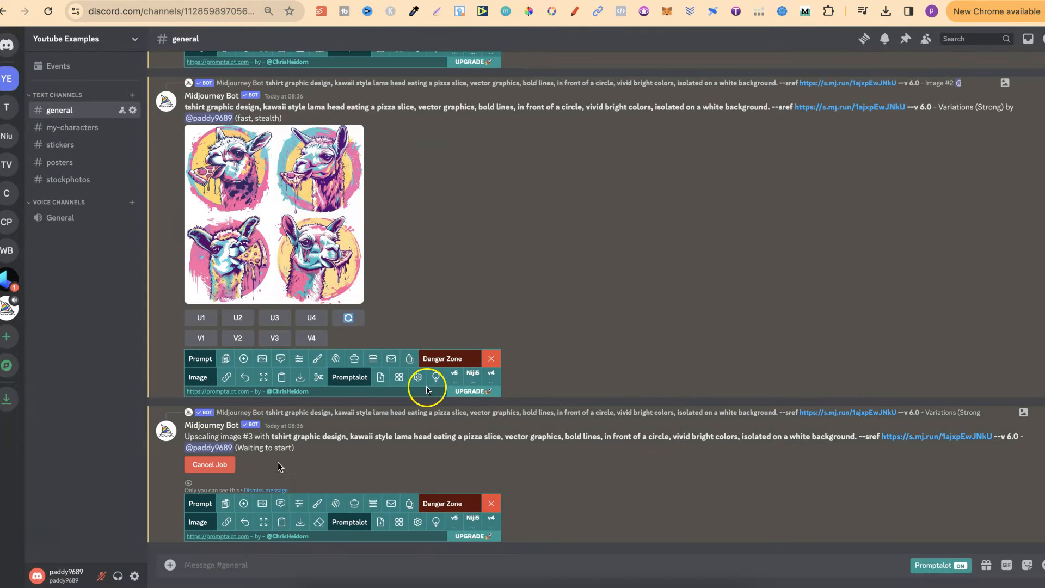
Step: Examine the original upscaled llama created without a style reference, along with its prompt text
{"action": "scroll", "coordinate": [739, 283], "scroll_direction": "up", "scroll_amount": 1}
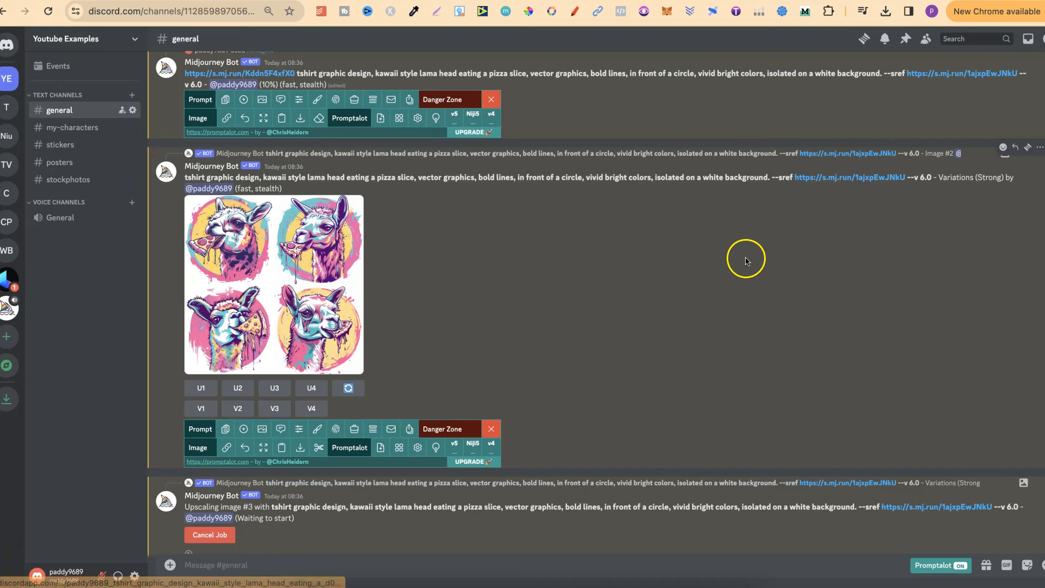
{"action": "scroll", "coordinate": [804, 226], "scroll_direction": "up", "scroll_amount": 5}
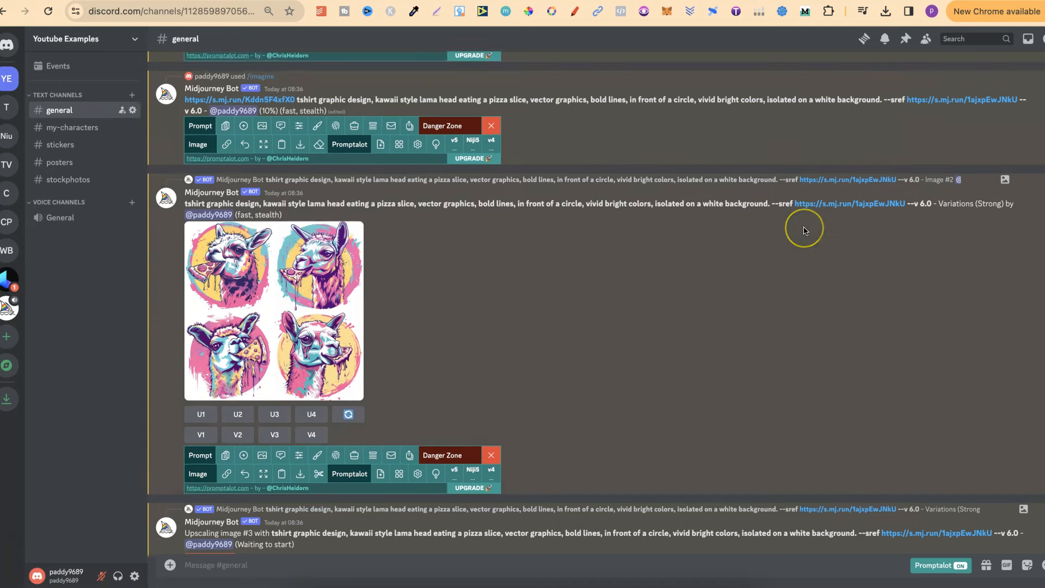
{"action": "scroll", "coordinate": [804, 227], "scroll_direction": "up", "scroll_amount": 2}
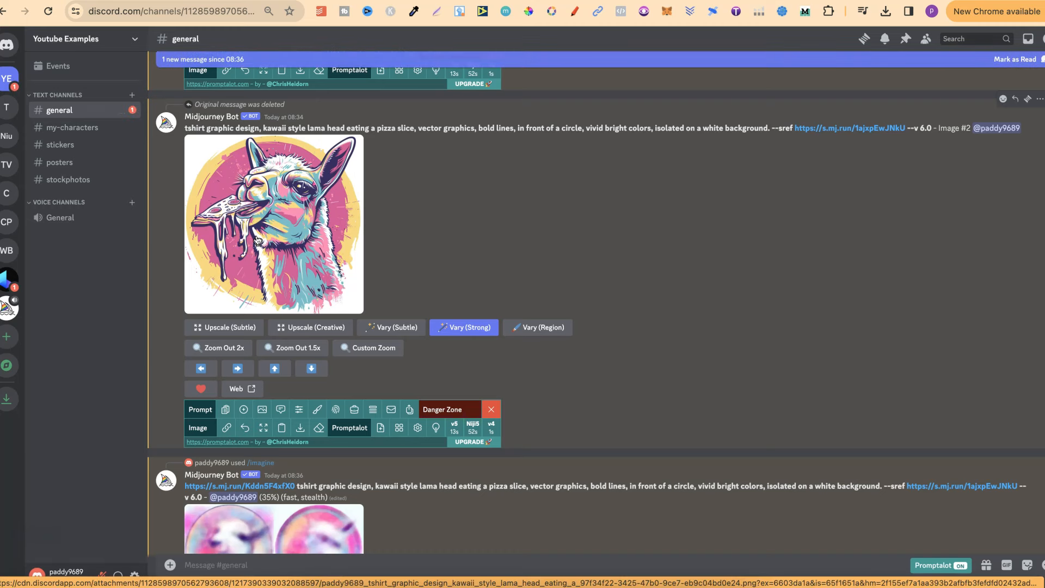
{"action": "scroll", "coordinate": [451, 279], "scroll_direction": "up", "scroll_amount": 10}
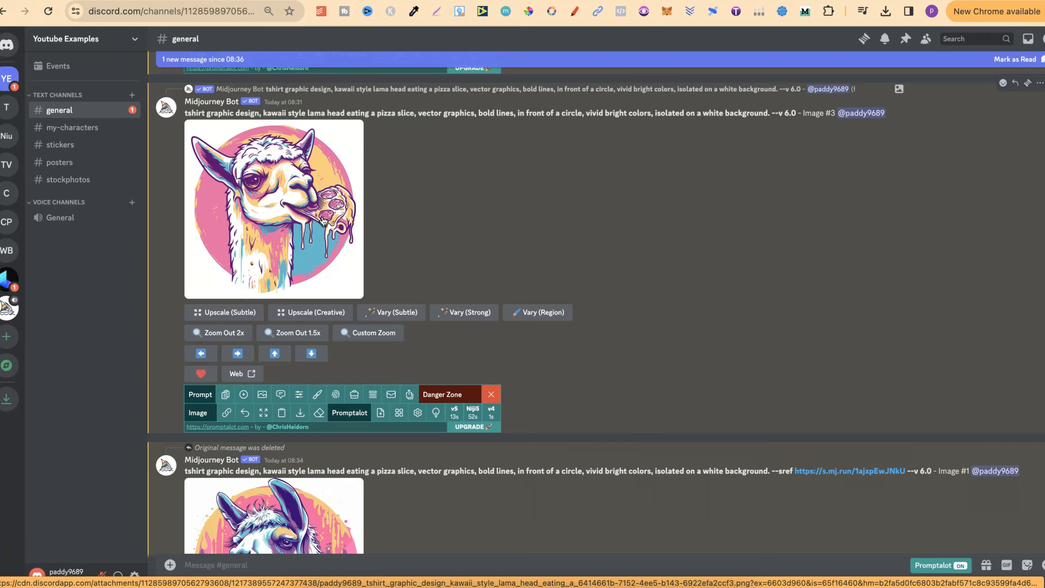
{"action": "left_click", "coordinate": [244, 236]}
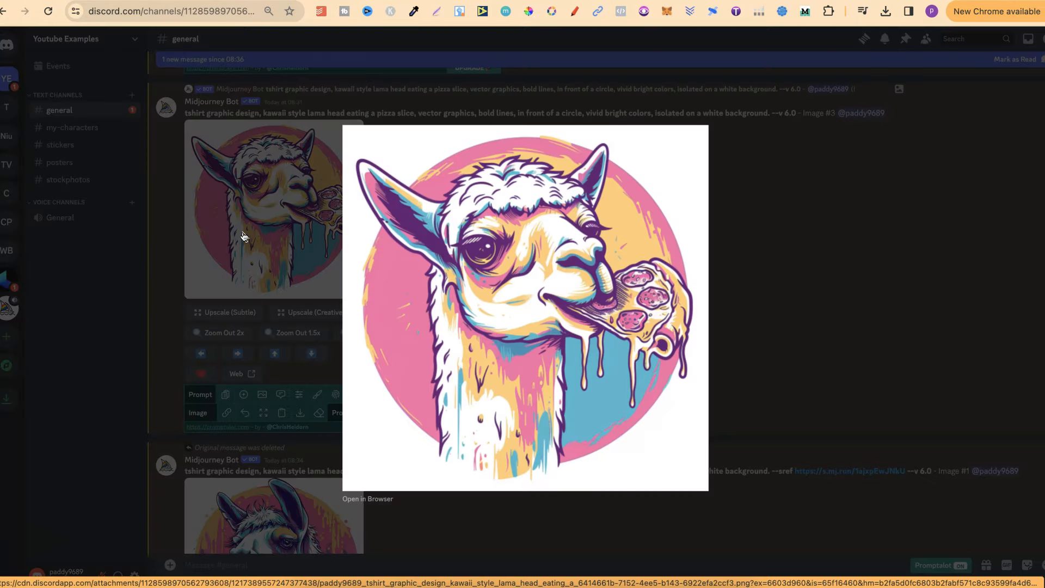
{"action": "left_click", "coordinate": [810, 296]}
{"action": "left_click_drag", "start_coordinate": [771, 113], "coordinate": [184, 114]}
{"action": "left_click", "coordinate": [566, 213]}
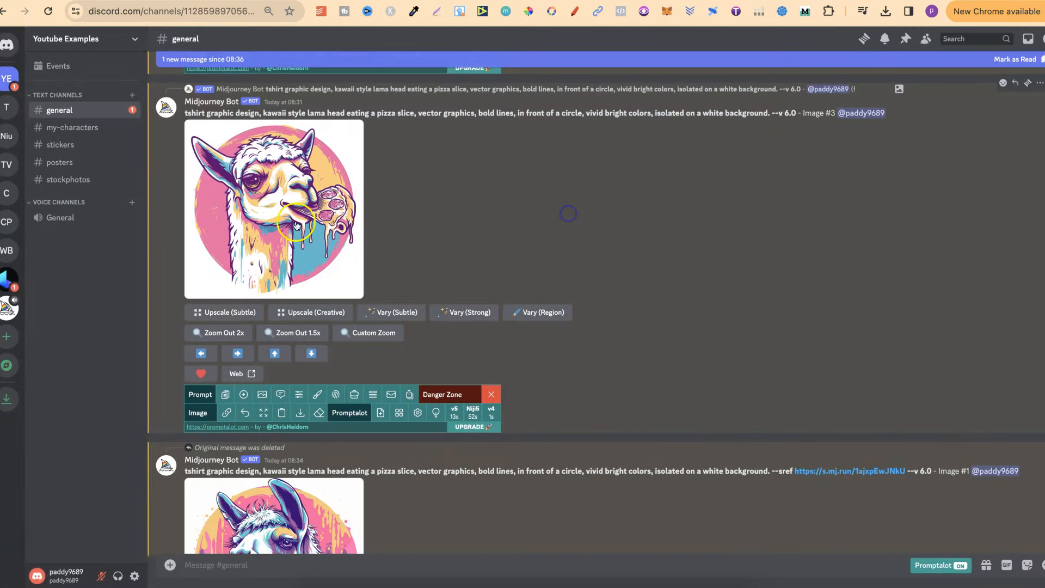
{"action": "left_click", "coordinate": [289, 221]}
{"action": "left_click", "coordinate": [726, 315]}
{"action": "left_click", "coordinate": [626, 281]}
Step: Compare the style-referenced llama upscales with the image-prompt grid and the upscaled strong variation
{"action": "scroll", "coordinate": [626, 282], "scroll_direction": "down", "scroll_amount": 5}
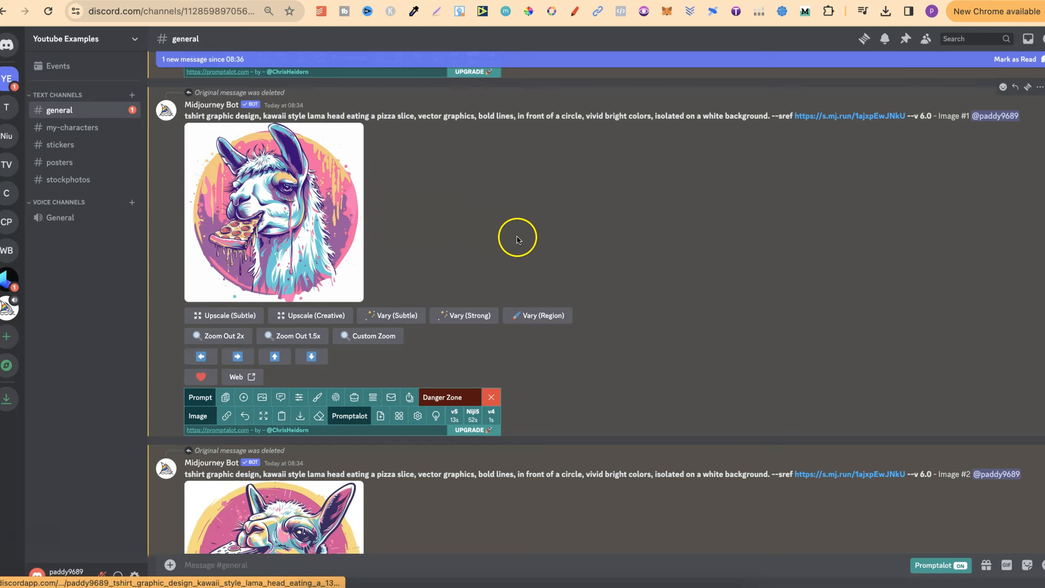
{"action": "scroll", "coordinate": [517, 236], "scroll_direction": "down", "scroll_amount": 5}
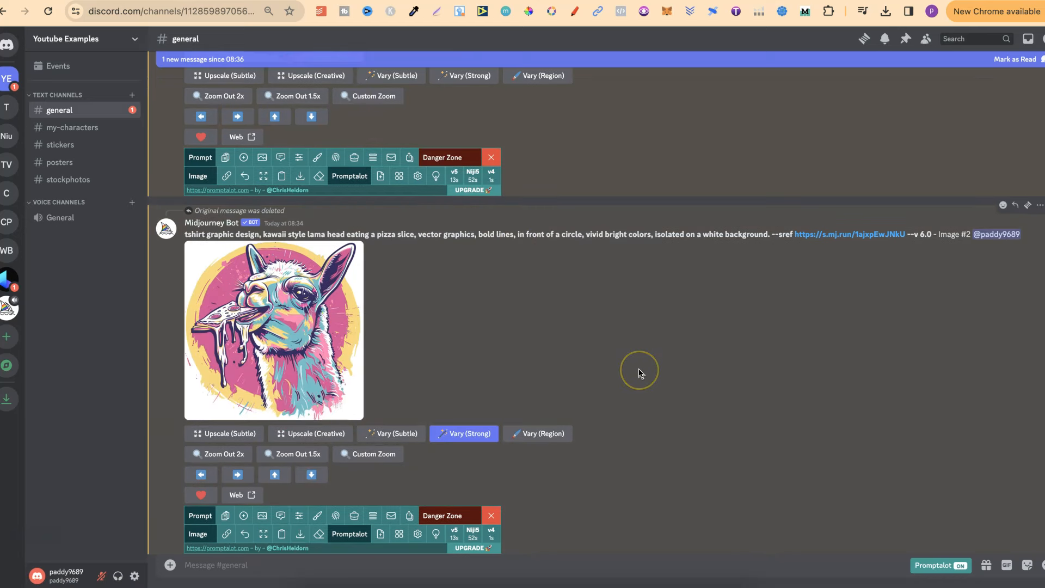
{"action": "scroll", "coordinate": [639, 371], "scroll_direction": "down", "scroll_amount": 8}
{"action": "scroll", "coordinate": [639, 370], "scroll_direction": "up", "scroll_amount": 7}
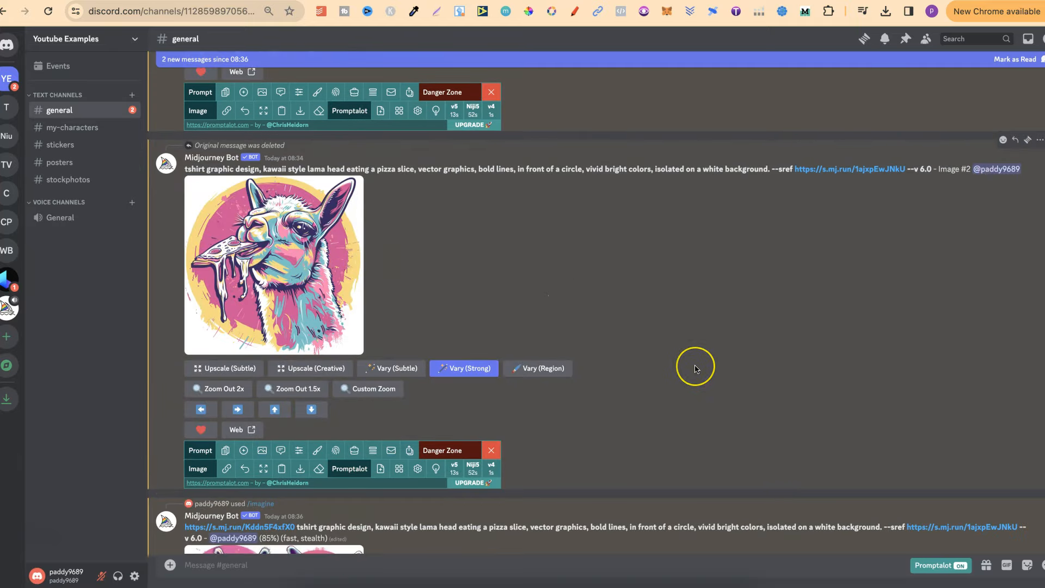
{"action": "scroll", "coordinate": [695, 369], "scroll_direction": "down", "scroll_amount": 7}
{"action": "scroll", "coordinate": [695, 365], "scroll_direction": "up", "scroll_amount": 2}
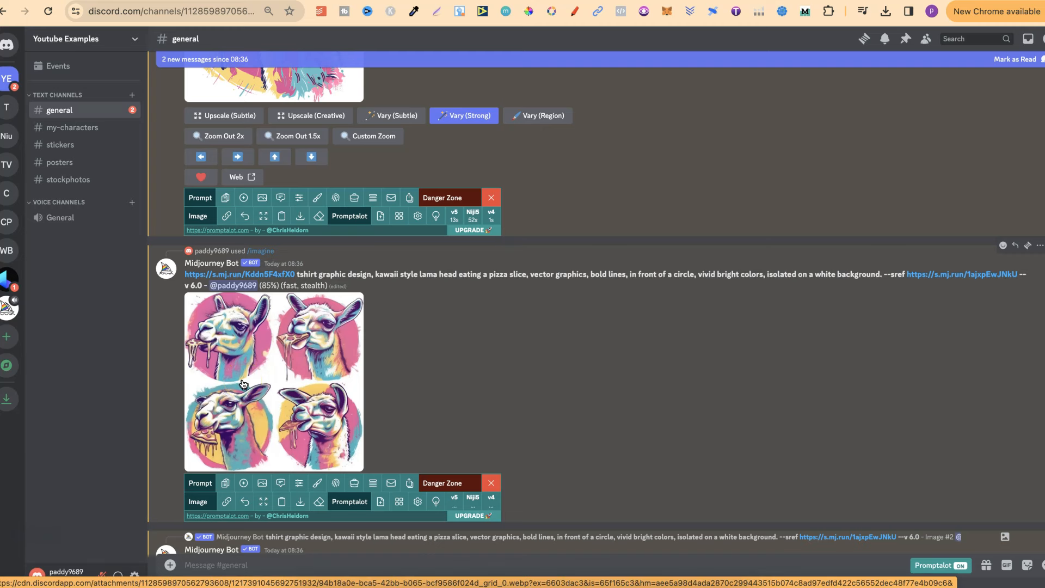
{"action": "scroll", "coordinate": [665, 330], "scroll_direction": "down", "scroll_amount": 15}
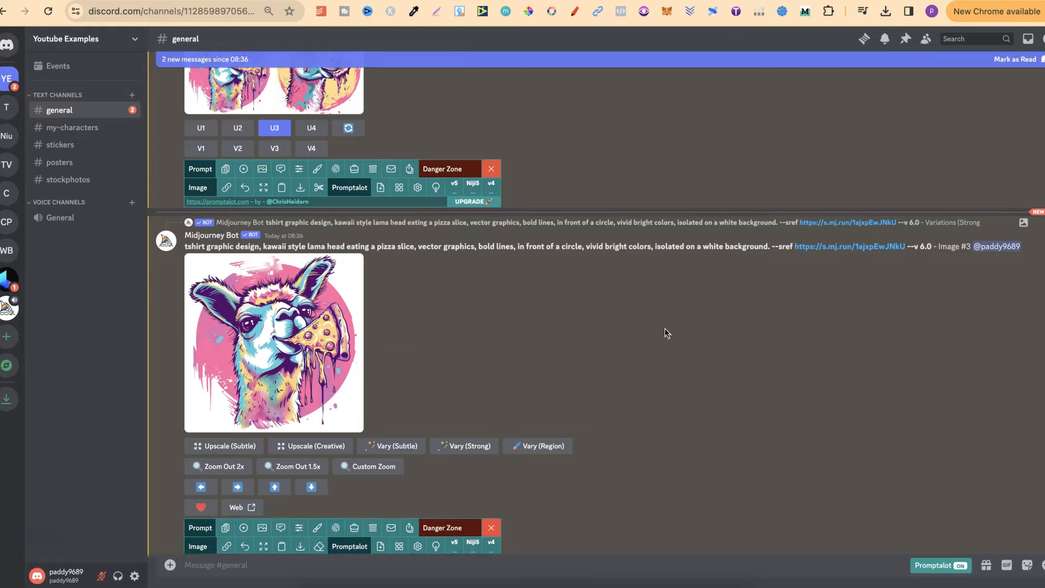
Step: Inspect the grid generated with both the image prompt and --sref link, and upscale its fourth llama image
{"action": "scroll", "coordinate": [665, 328], "scroll_direction": "down", "scroll_amount": 1}
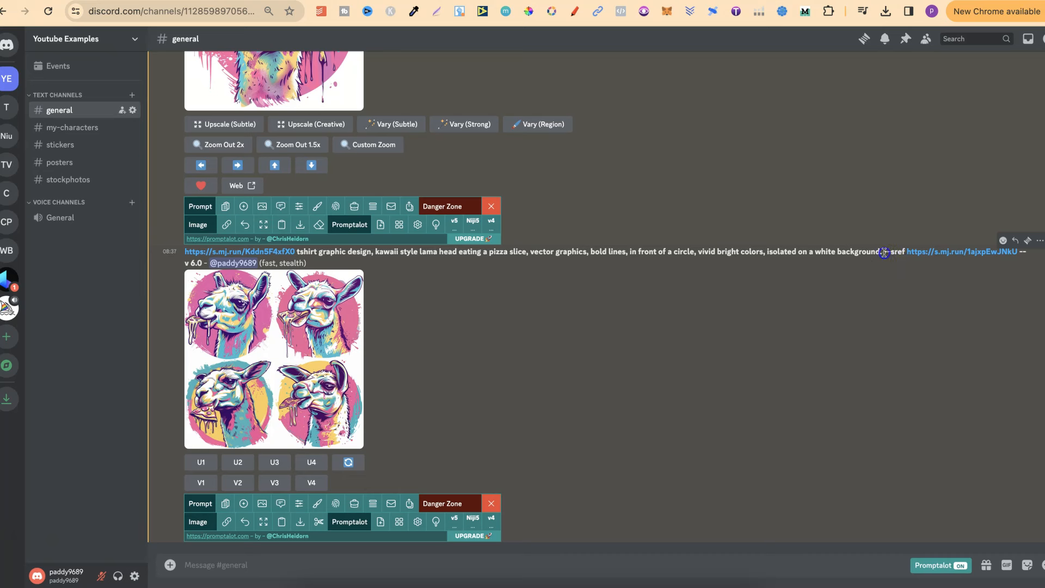
{"action": "left_click_drag", "start_coordinate": [884, 253], "coordinate": [1012, 254]}
{"action": "left_click", "coordinate": [787, 378]}
{"action": "left_click", "coordinate": [237, 389]}
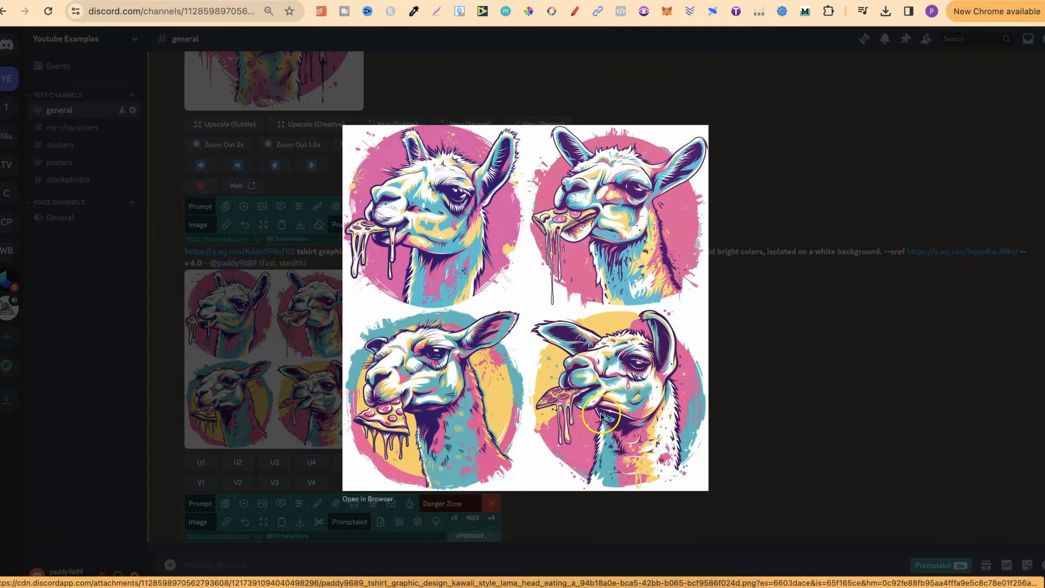
{"action": "left_click", "coordinate": [853, 401]}
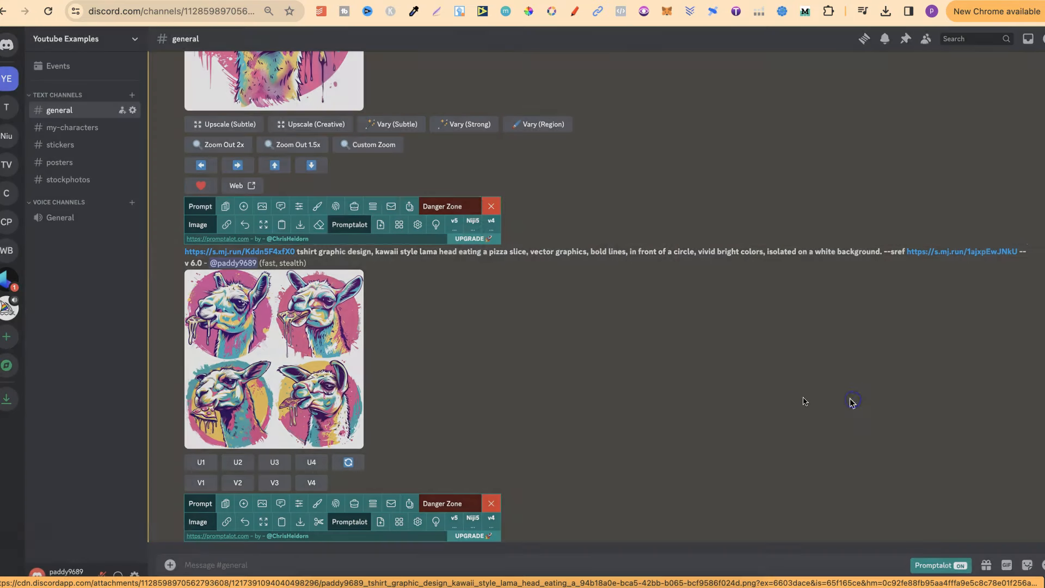
{"action": "left_click", "coordinate": [313, 461]}
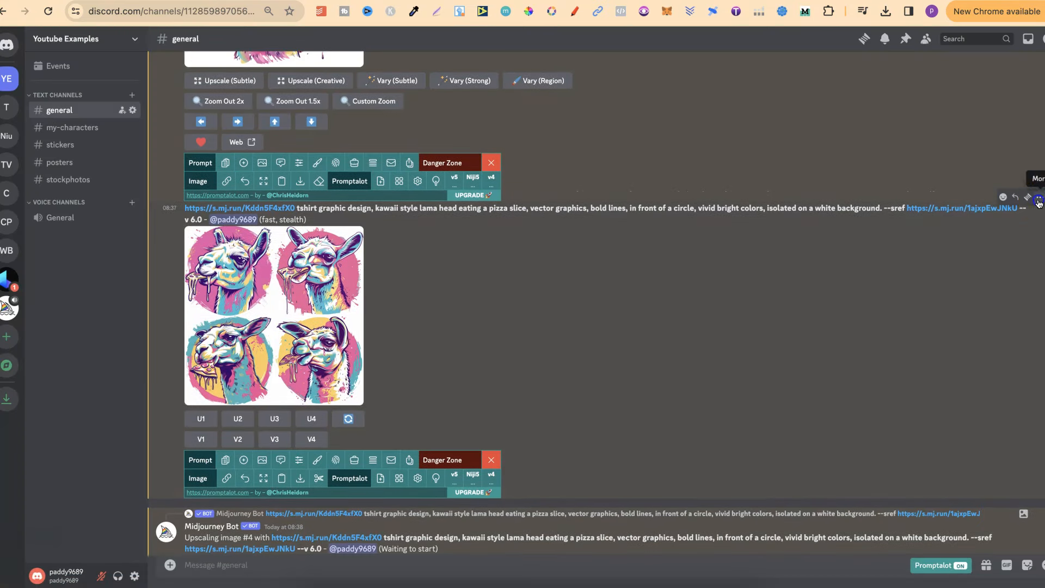
Step: Delete the message containing the four-image grid generated from the image prompt
{"action": "left_click", "coordinate": [1039, 201]}
{"action": "mouse_move", "coordinate": [947, 290]}
{"action": "left_click", "coordinate": [887, 291]}
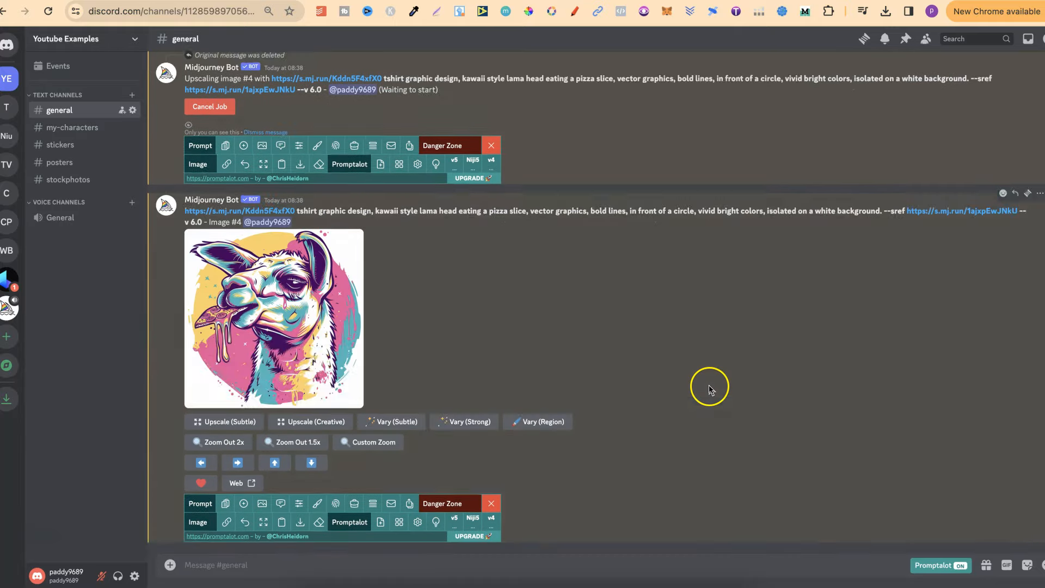
Step: Delete the strong variations grid message and dismiss the Cancel Job reply from Midjourney Bot
{"action": "scroll", "coordinate": [709, 389], "scroll_direction": "up", "scroll_amount": 5}
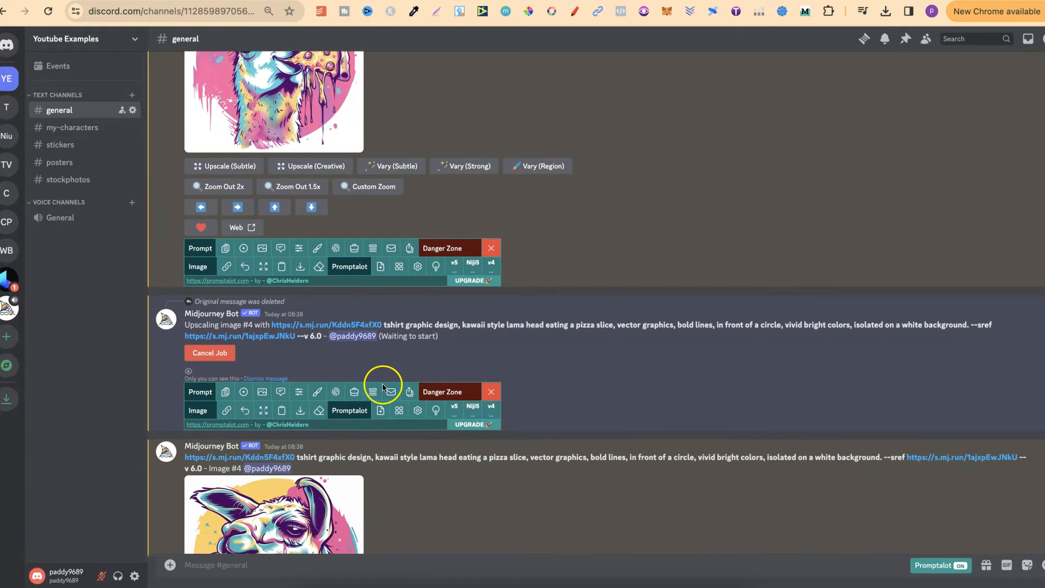
{"action": "scroll", "coordinate": [737, 274], "scroll_direction": "up", "scroll_amount": 10}
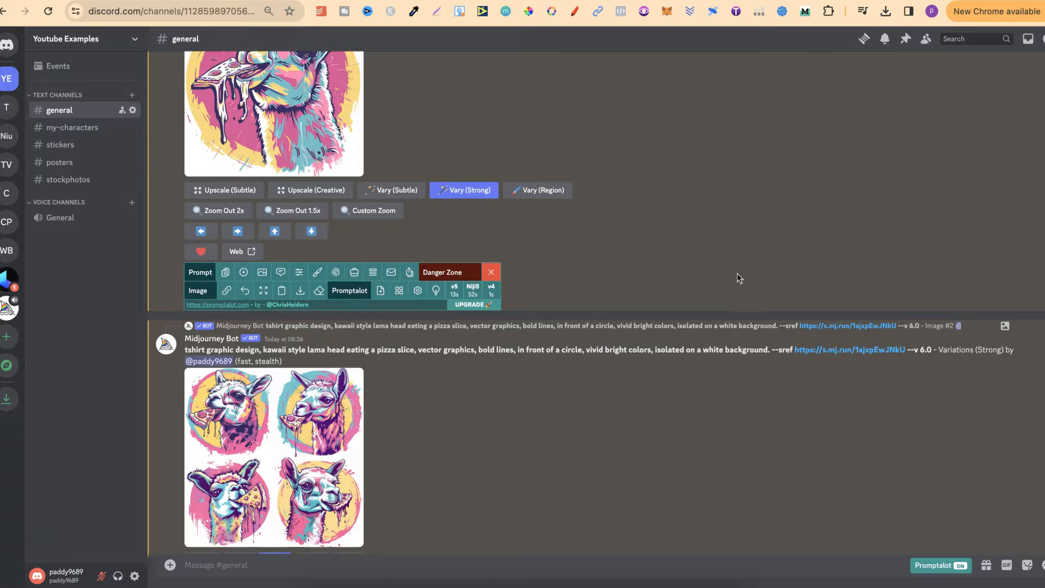
{"action": "scroll", "coordinate": [737, 273], "scroll_direction": "down", "scroll_amount": 4}
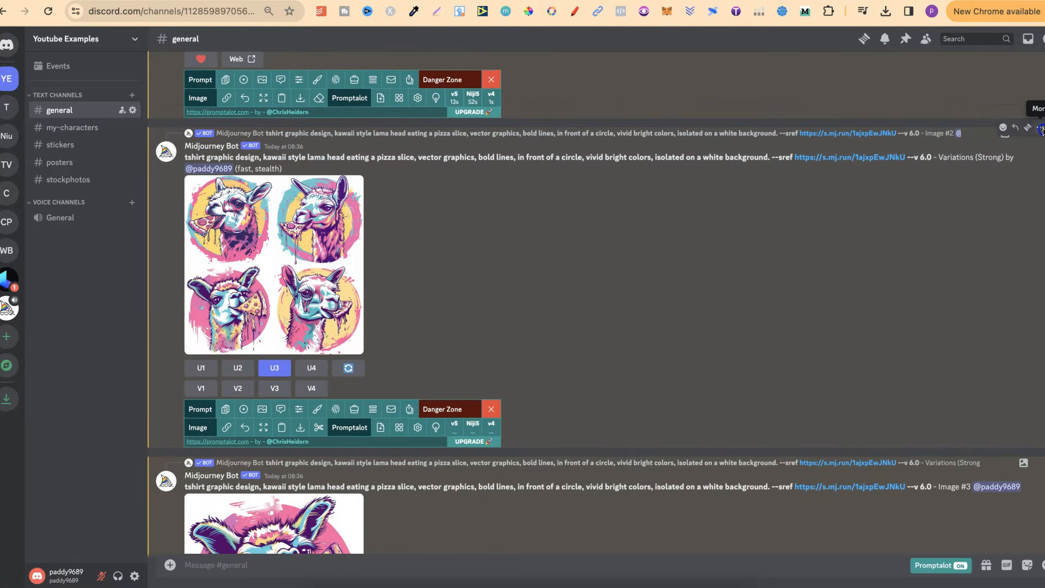
{"action": "left_click", "coordinate": [1039, 127]}
{"action": "mouse_move", "coordinate": [975, 218]}
{"action": "left_click", "coordinate": [883, 223]}
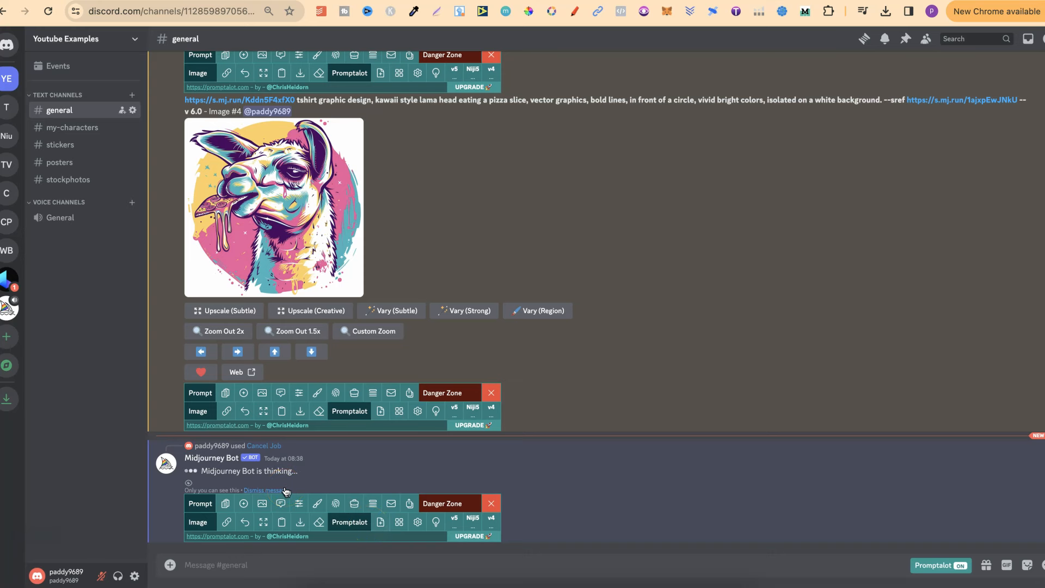
{"action": "left_click", "coordinate": [262, 491]}
Step: Find the original four-llama grid made without --sref and view it enlarged
{"action": "scroll", "coordinate": [677, 394], "scroll_direction": "up", "scroll_amount": 10}
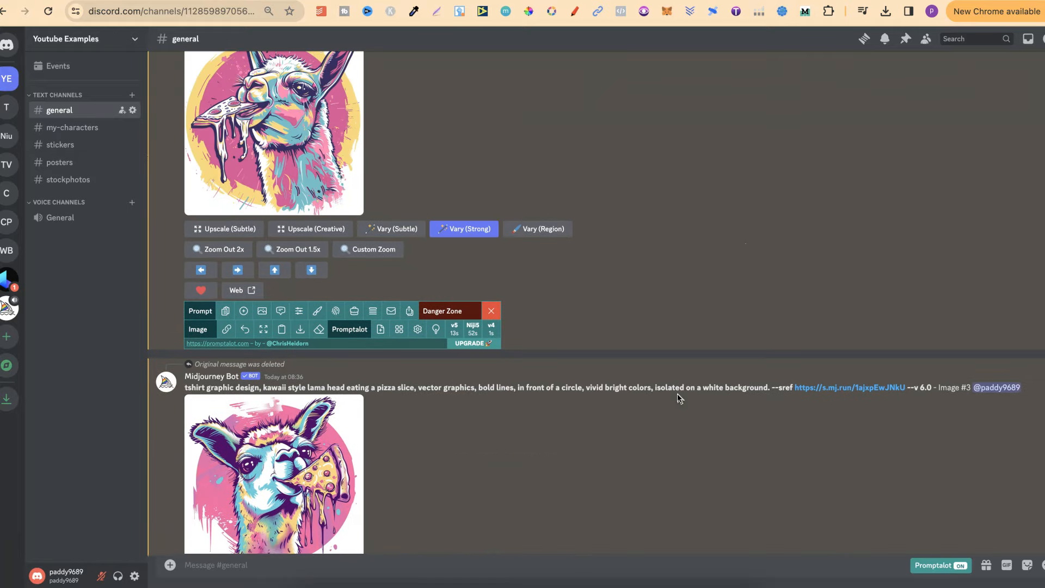
{"action": "scroll", "coordinate": [677, 393], "scroll_direction": "up", "scroll_amount": 3}
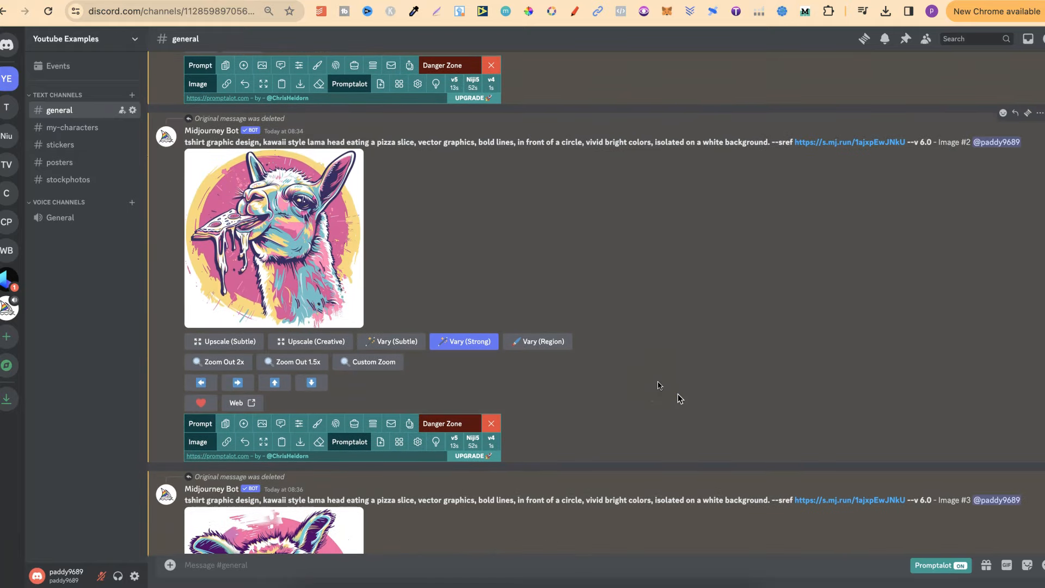
{"action": "scroll", "coordinate": [678, 394], "scroll_direction": "up", "scroll_amount": 10}
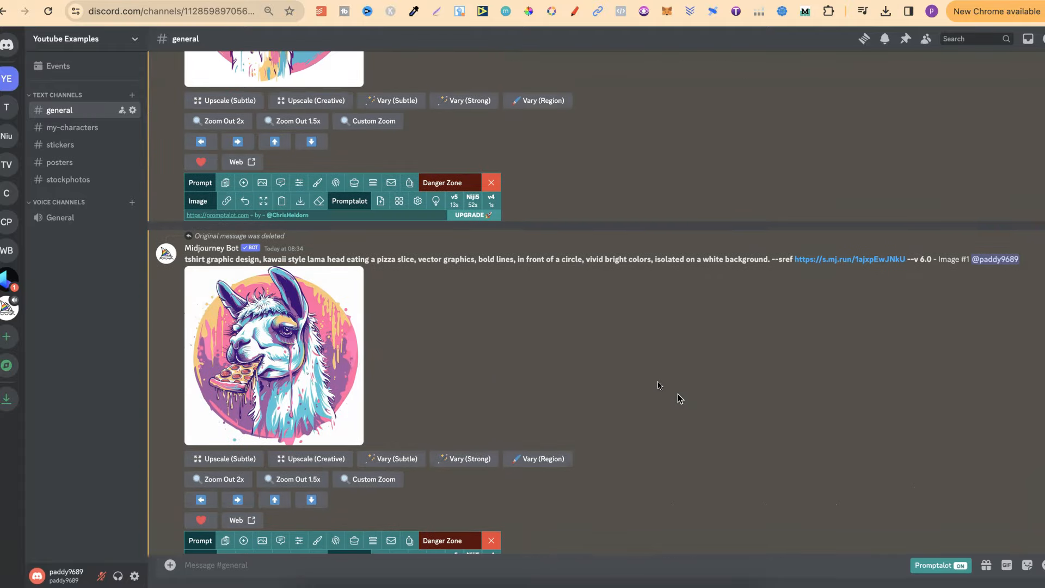
{"action": "scroll", "coordinate": [677, 393], "scroll_direction": "up", "scroll_amount": 10}
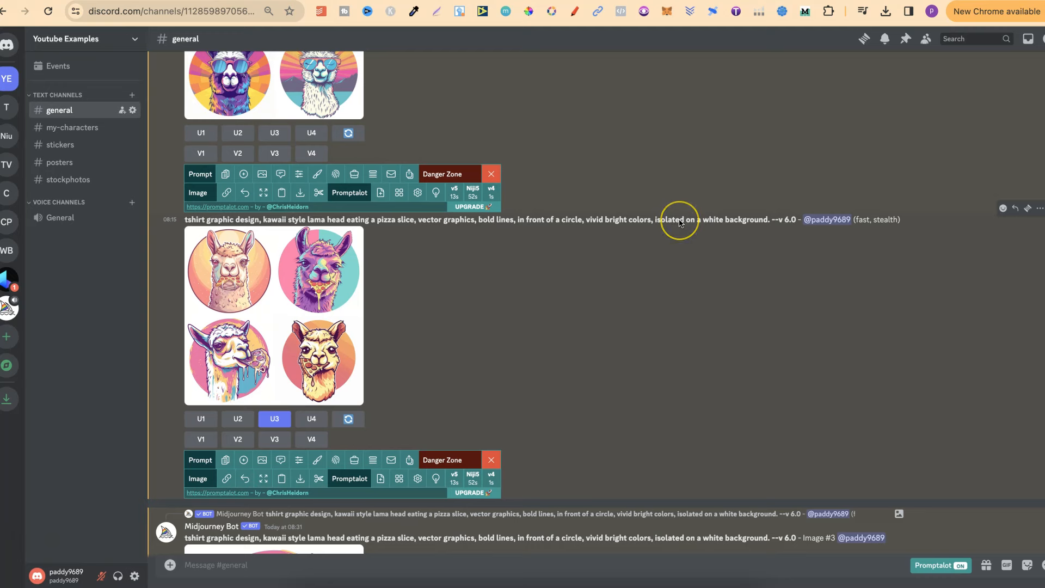
{"action": "left_click", "coordinate": [332, 300]}
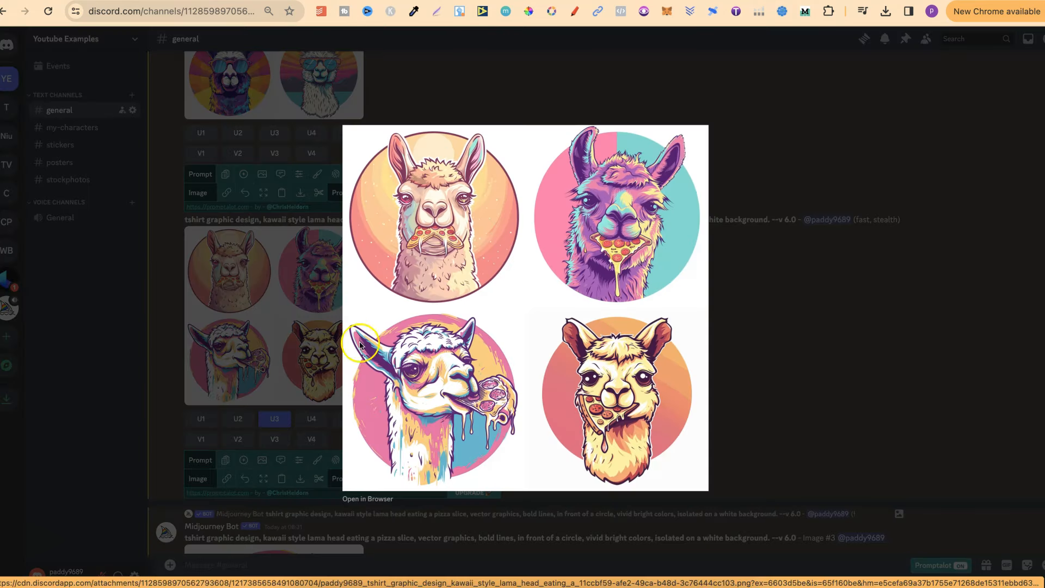
{"action": "left_click", "coordinate": [853, 365]}
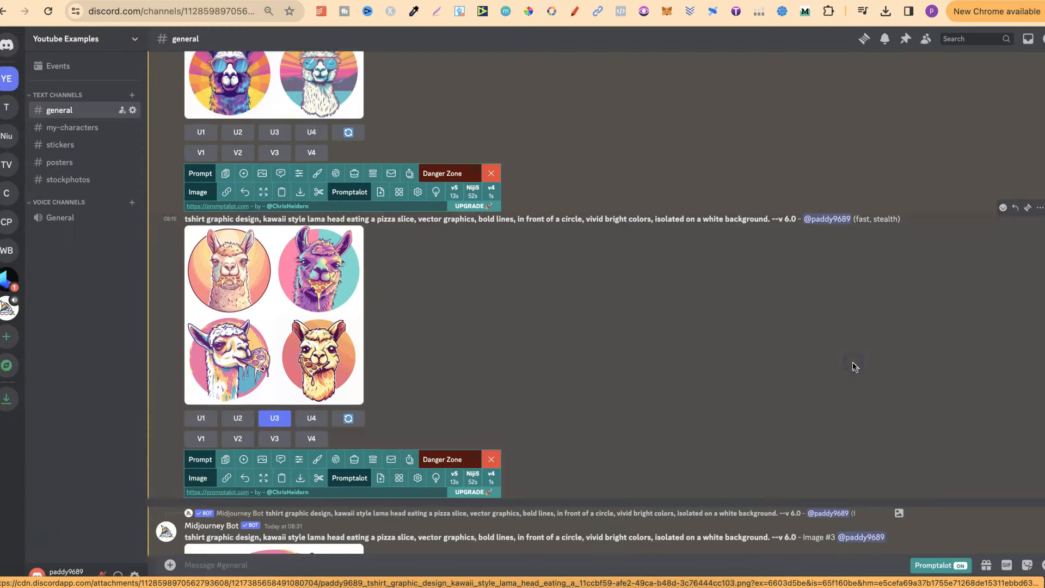
Step: View the upscaled third llama from the original grid at enlarged size
{"action": "scroll", "coordinate": [855, 367], "scroll_direction": "down", "scroll_amount": 2}
{"action": "scroll", "coordinate": [854, 366], "scroll_direction": "down", "scroll_amount": 4}
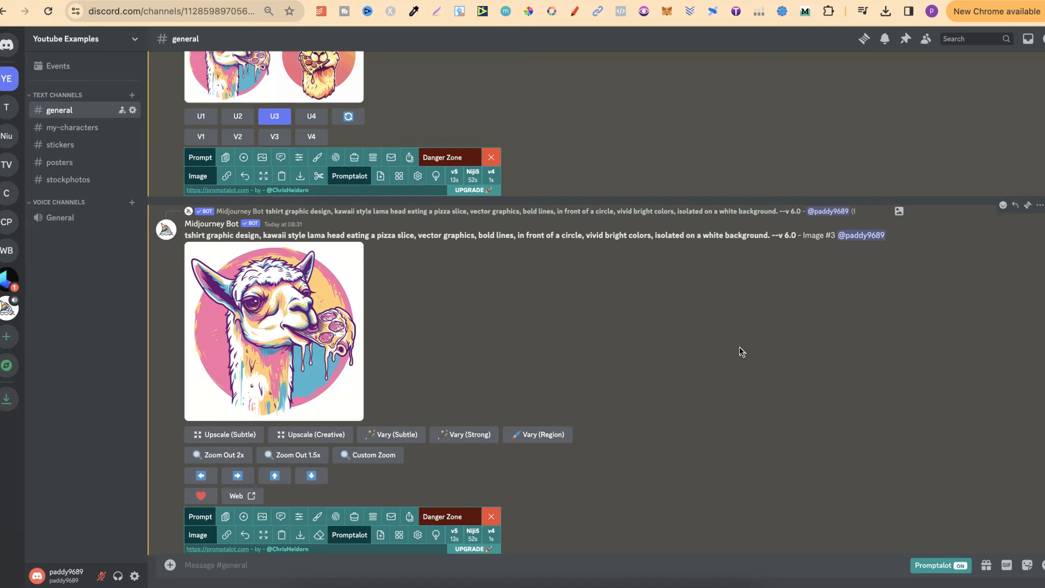
{"action": "scroll", "coordinate": [742, 351], "scroll_direction": "down", "scroll_amount": 2}
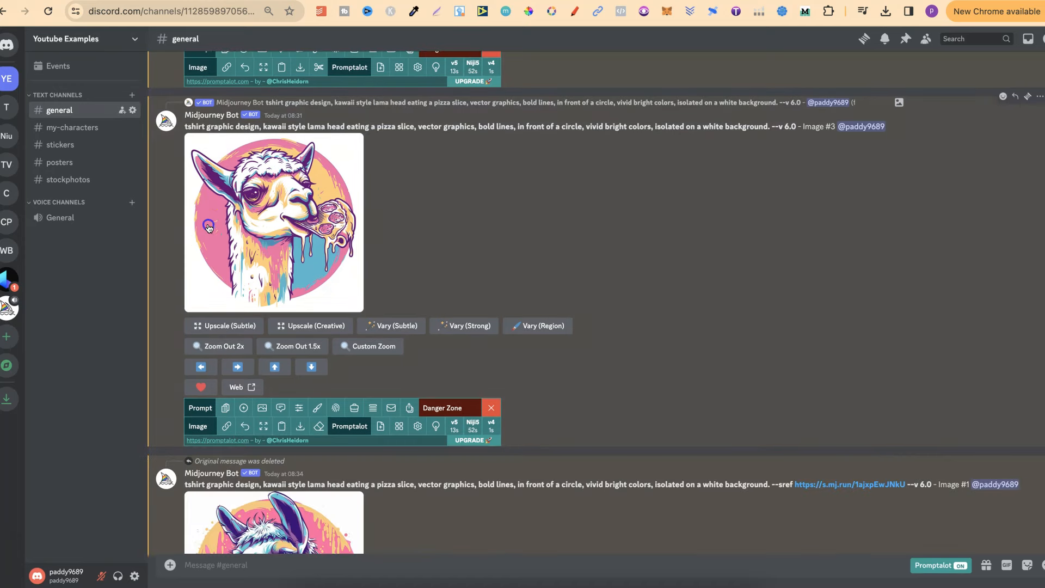
{"action": "left_click", "coordinate": [208, 227]}
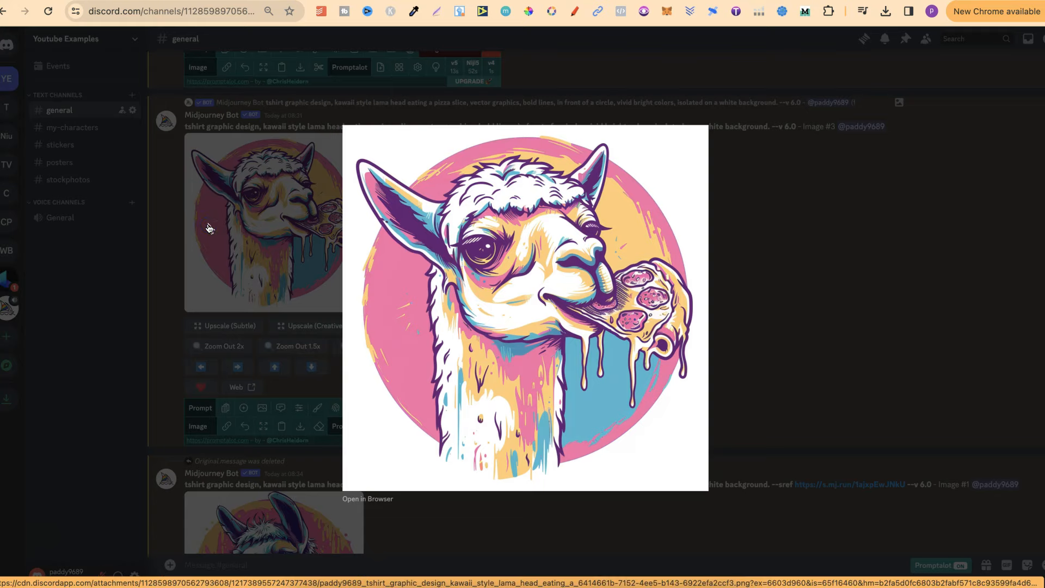
{"action": "left_click", "coordinate": [847, 259]}
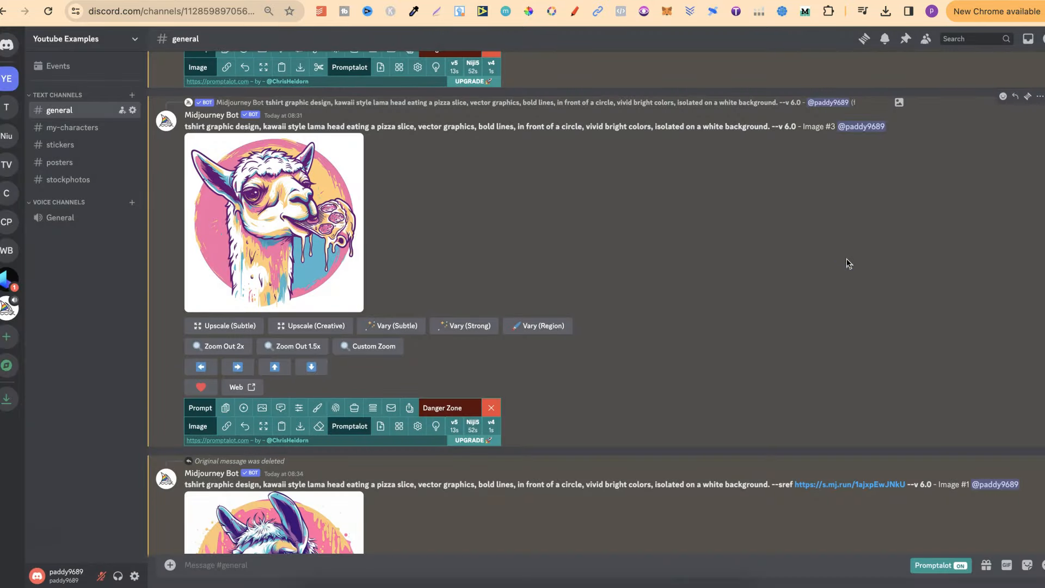
Step: View the first and second style-referenced llama upscales enlarged and continue to the upscaled strong variation
{"action": "scroll", "coordinate": [847, 259], "scroll_direction": "down", "scroll_amount": 5}
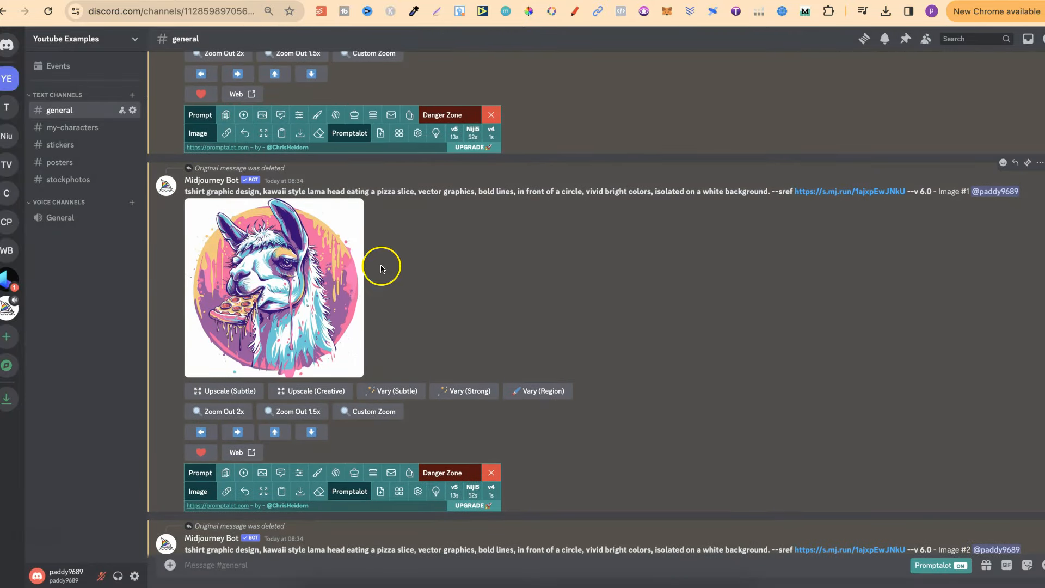
{"action": "left_click", "coordinate": [307, 264]}
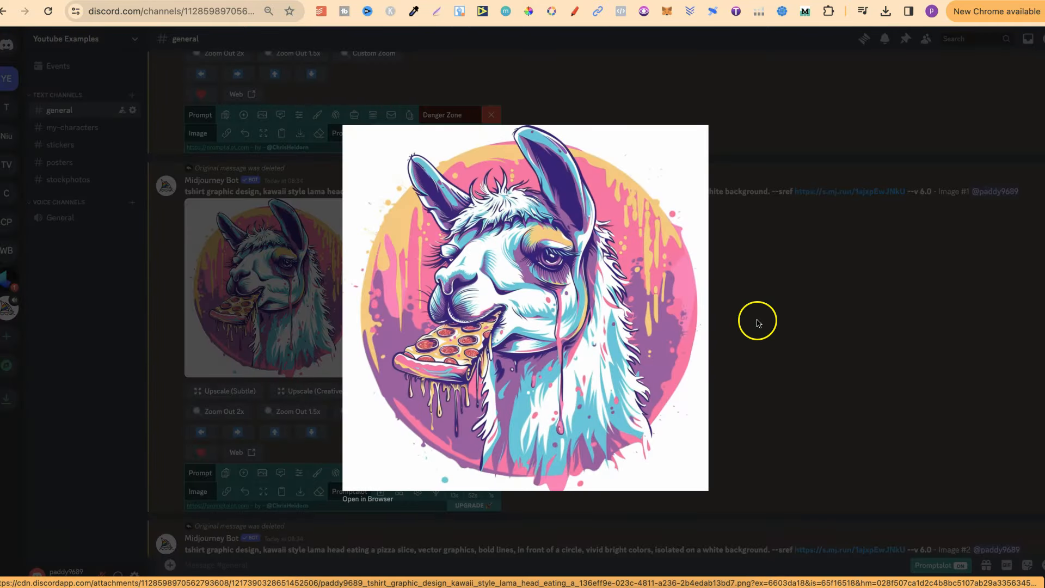
{"action": "left_click", "coordinate": [816, 363]}
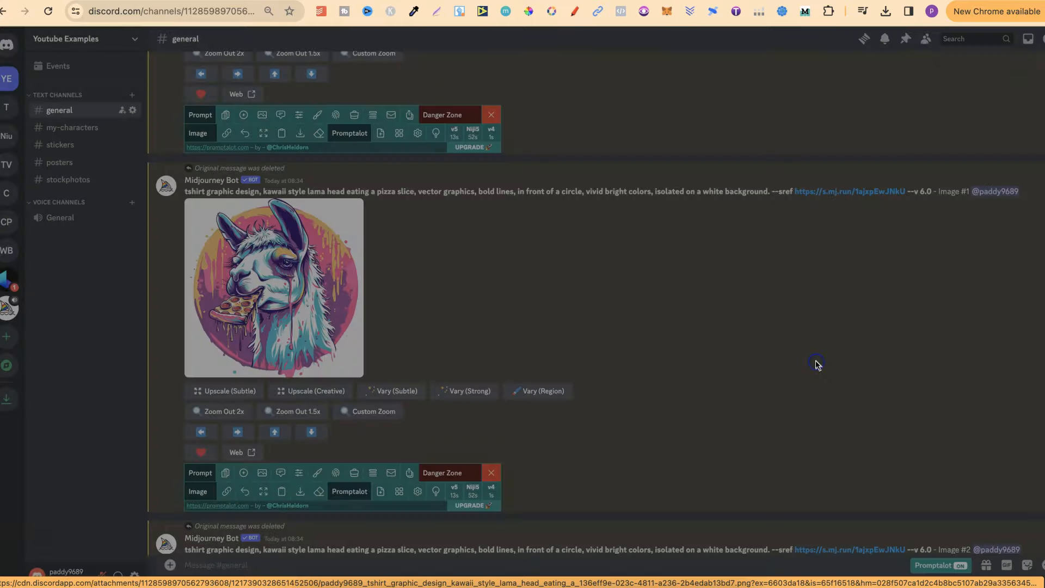
{"action": "scroll", "coordinate": [815, 360], "scroll_direction": "down", "scroll_amount": 1}
{"action": "left_click", "coordinate": [240, 210]}
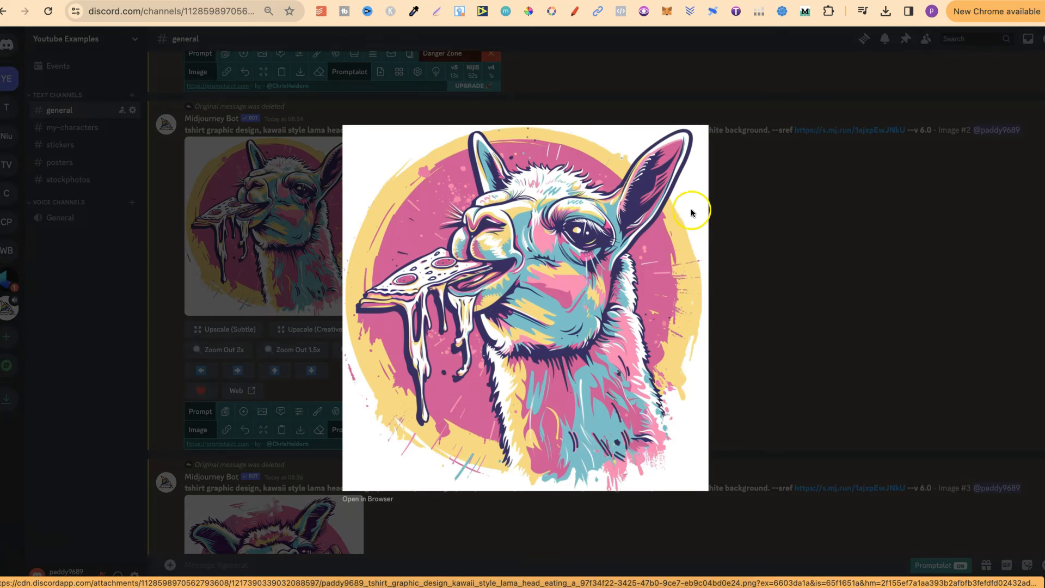
{"action": "left_click", "coordinate": [781, 289]}
{"action": "scroll", "coordinate": [782, 289], "scroll_direction": "down", "scroll_amount": 5}
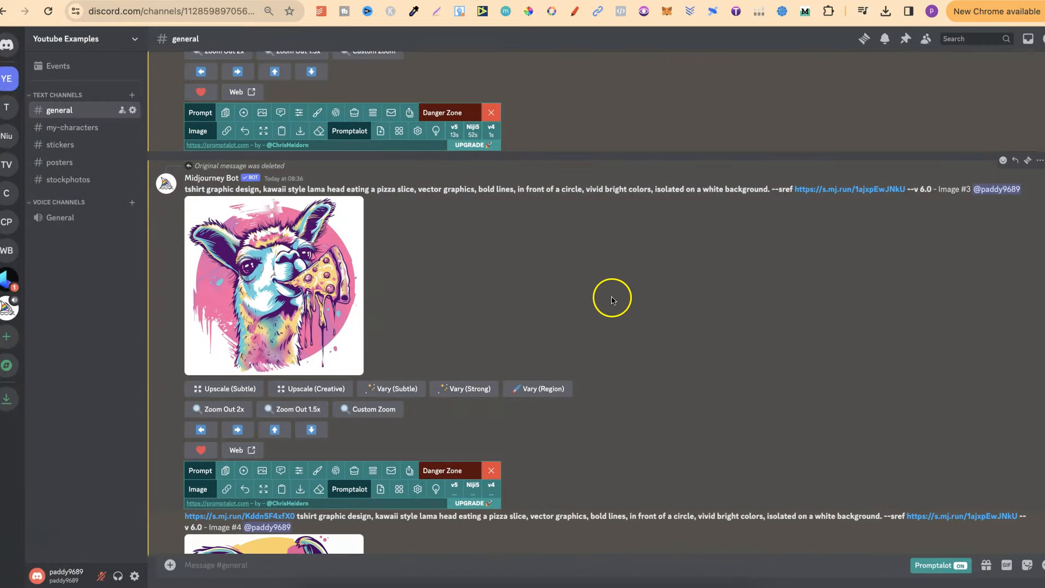
Step: View the image #4 pizza llama upscale enlarged and compare it with the other style-referenced pizza llama upscales
{"action": "scroll", "coordinate": [662, 317], "scroll_direction": "down", "scroll_amount": 5}
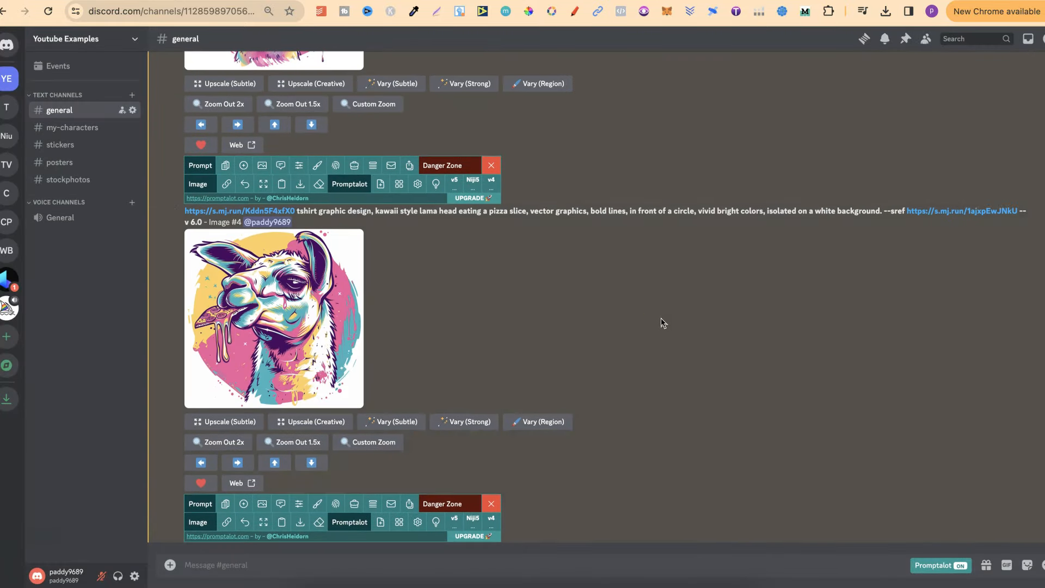
{"action": "left_click", "coordinate": [291, 308]}
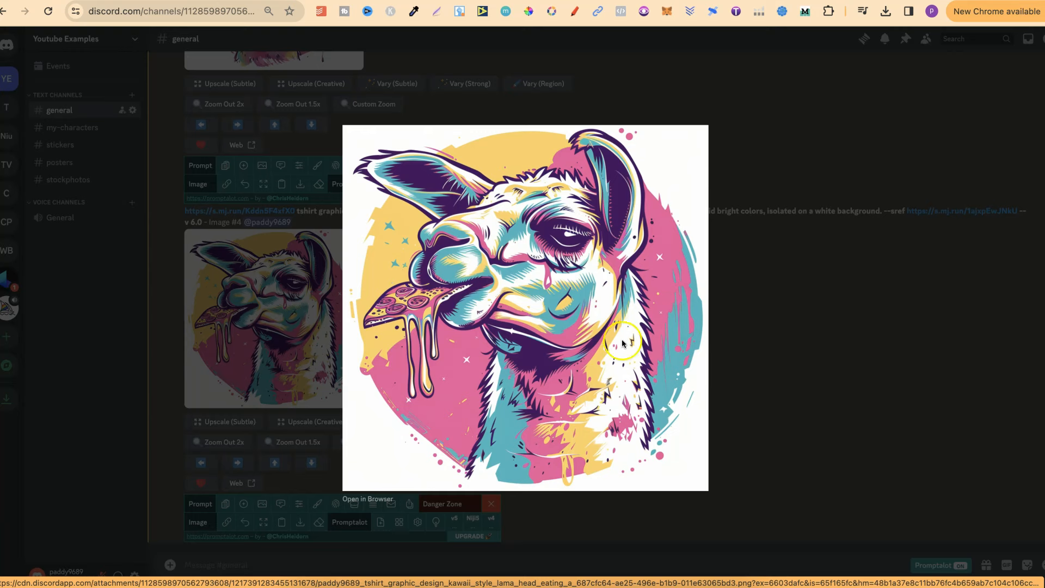
{"action": "left_click", "coordinate": [733, 388]}
{"action": "scroll", "coordinate": [732, 390], "scroll_direction": "up", "scroll_amount": 2}
{"action": "scroll", "coordinate": [733, 390], "scroll_direction": "up", "scroll_amount": 15}
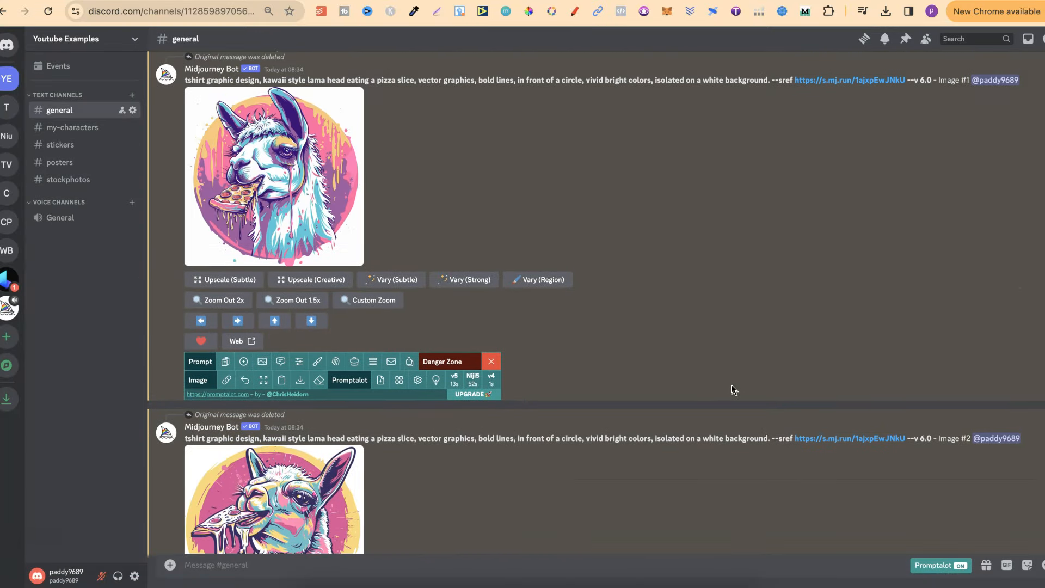
{"action": "scroll", "coordinate": [593, 495], "scroll_direction": "down", "scroll_amount": 15}
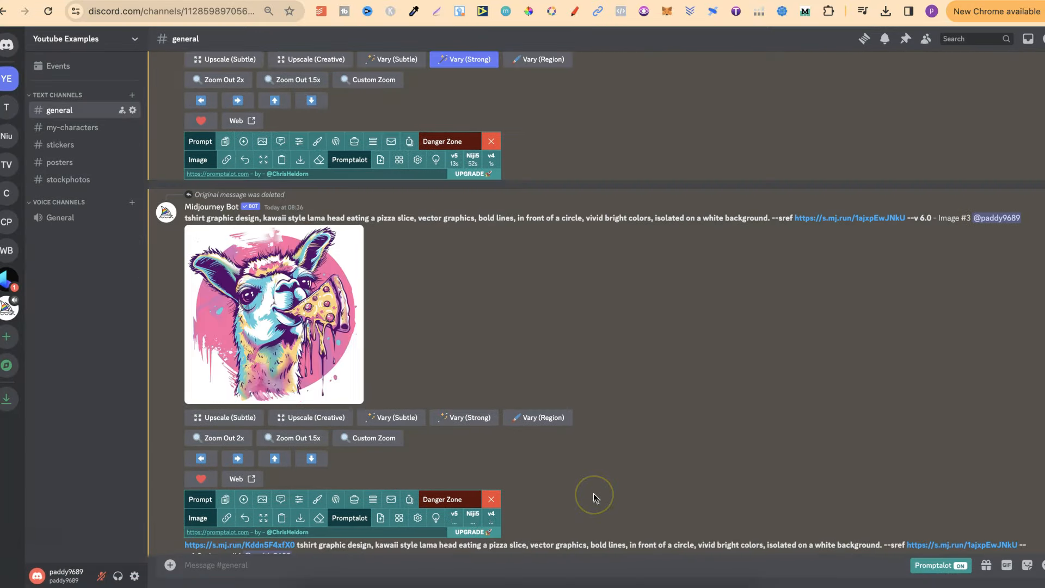
{"action": "scroll", "coordinate": [595, 498], "scroll_direction": "down", "scroll_amount": 1}
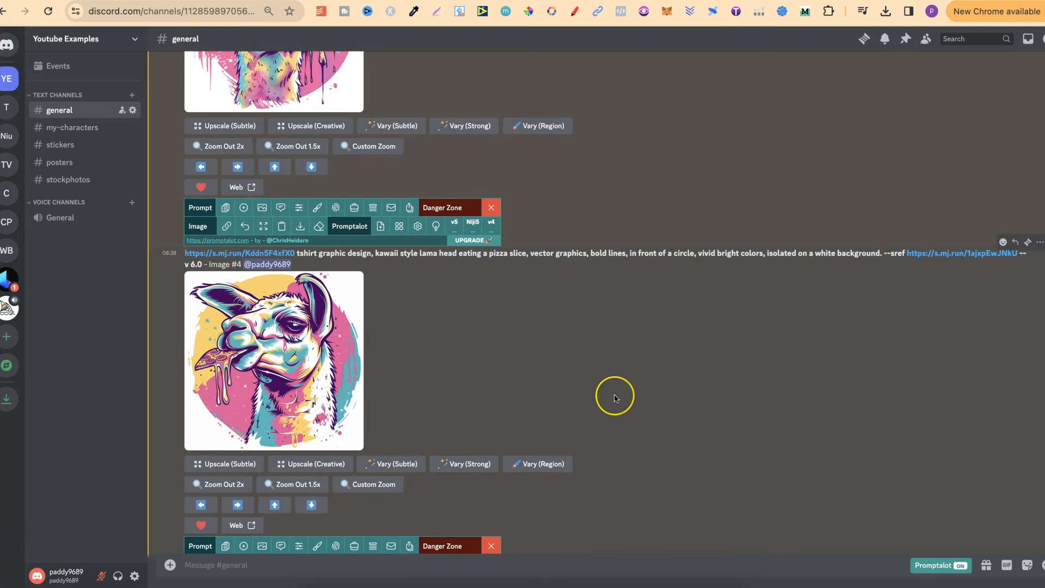
{"action": "scroll", "coordinate": [614, 394], "scroll_direction": "down", "scroll_amount": 3}
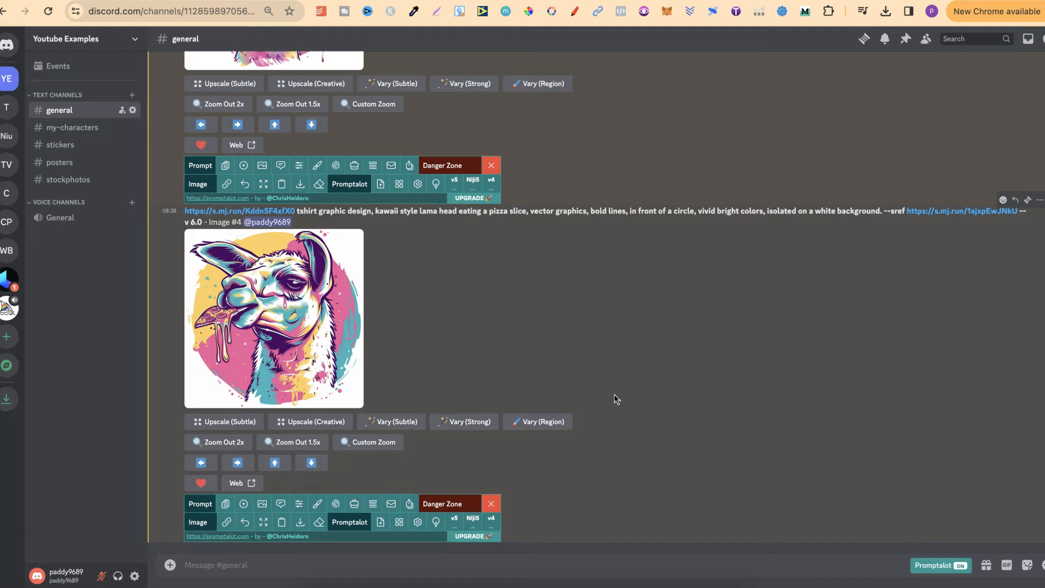
Step: Find the earlier sunglasses llama grids made without --sref and look over both sets
{"action": "scroll", "coordinate": [615, 399], "scroll_direction": "up", "scroll_amount": 15}
{"action": "scroll", "coordinate": [614, 394], "scroll_direction": "up", "scroll_amount": 10}
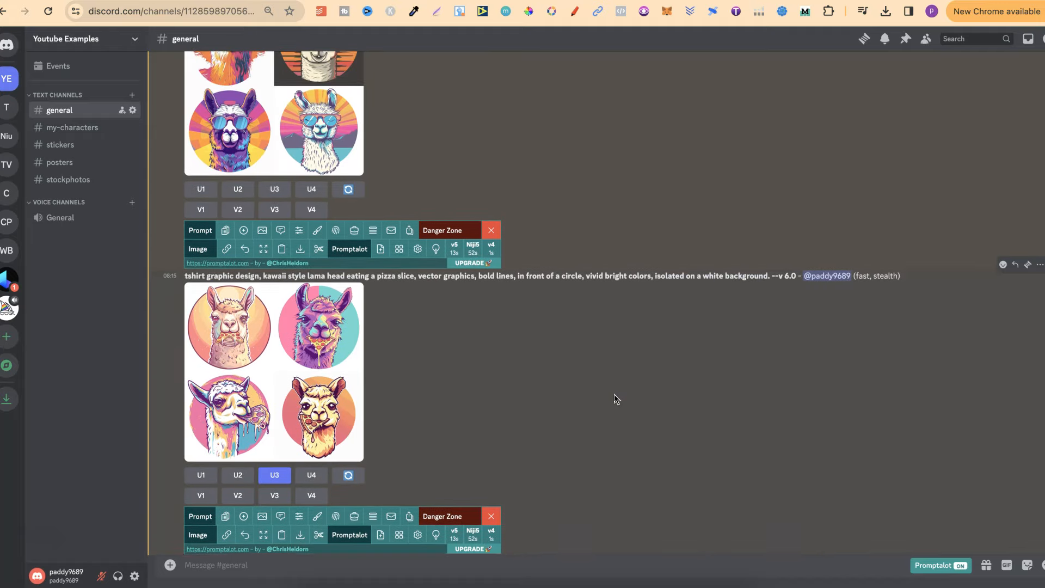
{"action": "scroll", "coordinate": [614, 394], "scroll_direction": "up", "scroll_amount": 5}
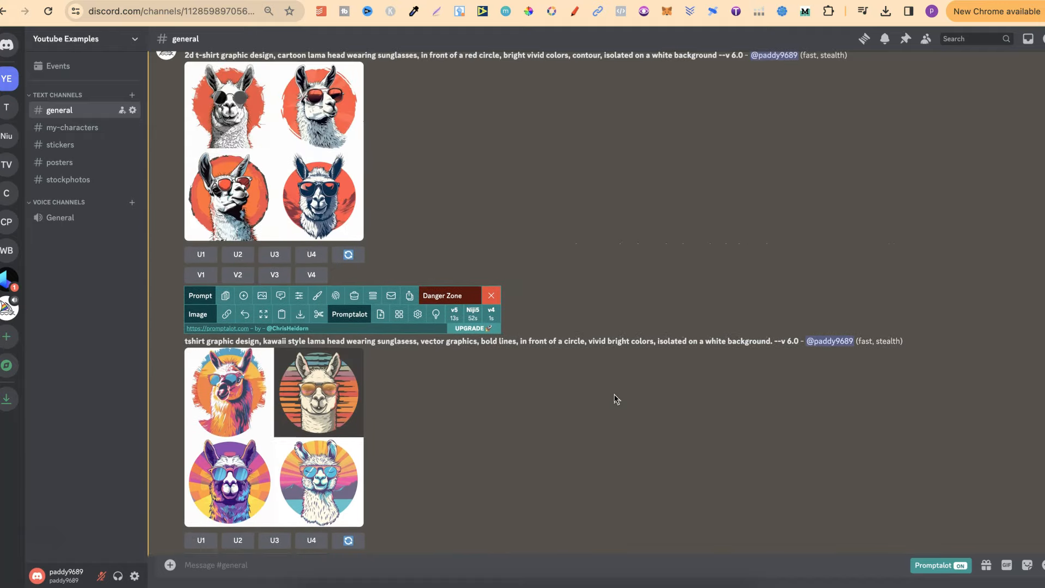
{"action": "left_click", "coordinate": [255, 198]}
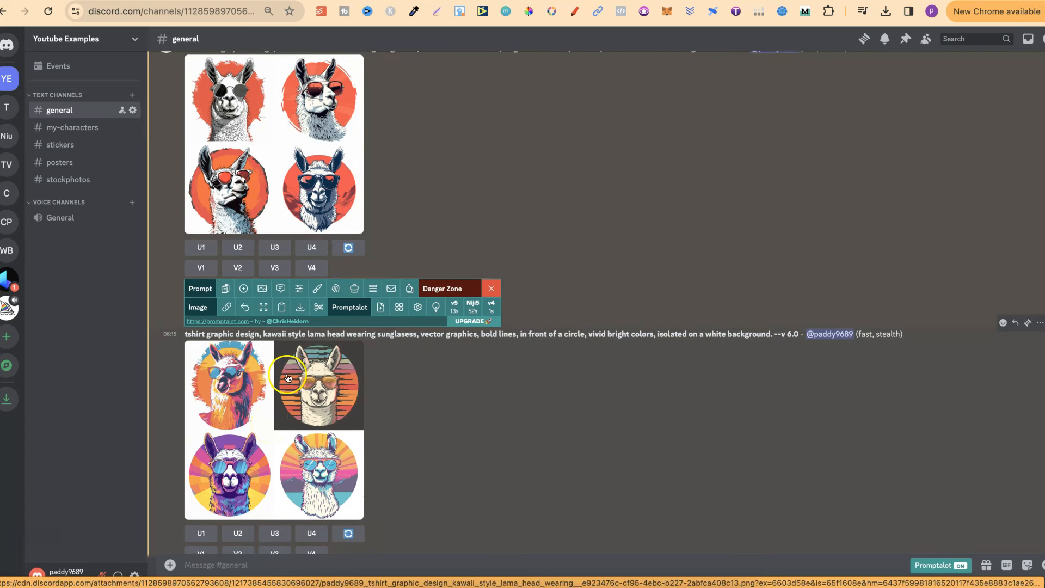
{"action": "left_click", "coordinate": [448, 389]}
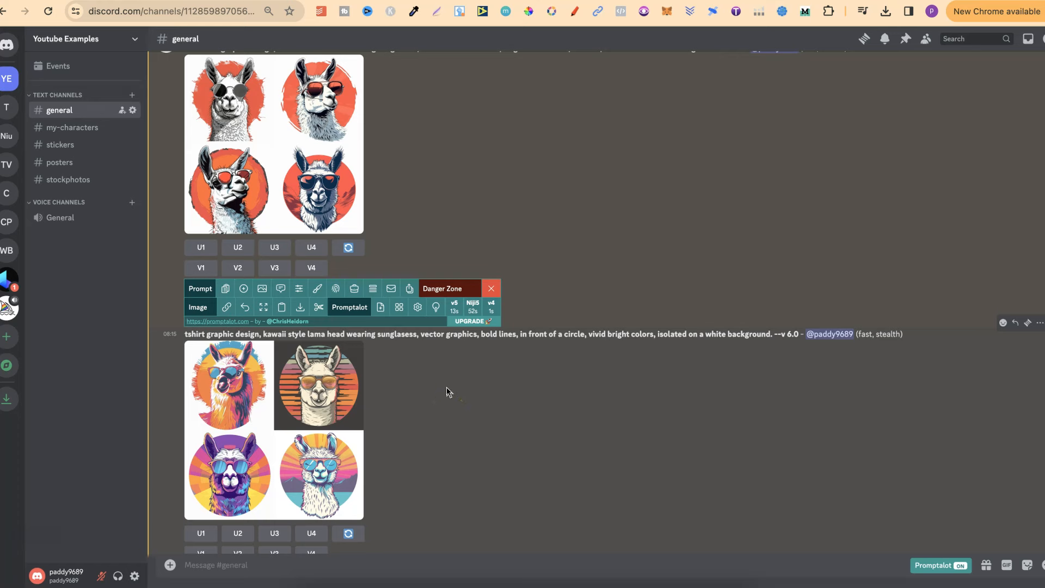
Step: View the red-circle sunglasses llama grid enlarged and upscale its second image
{"action": "left_click", "coordinate": [324, 192]}
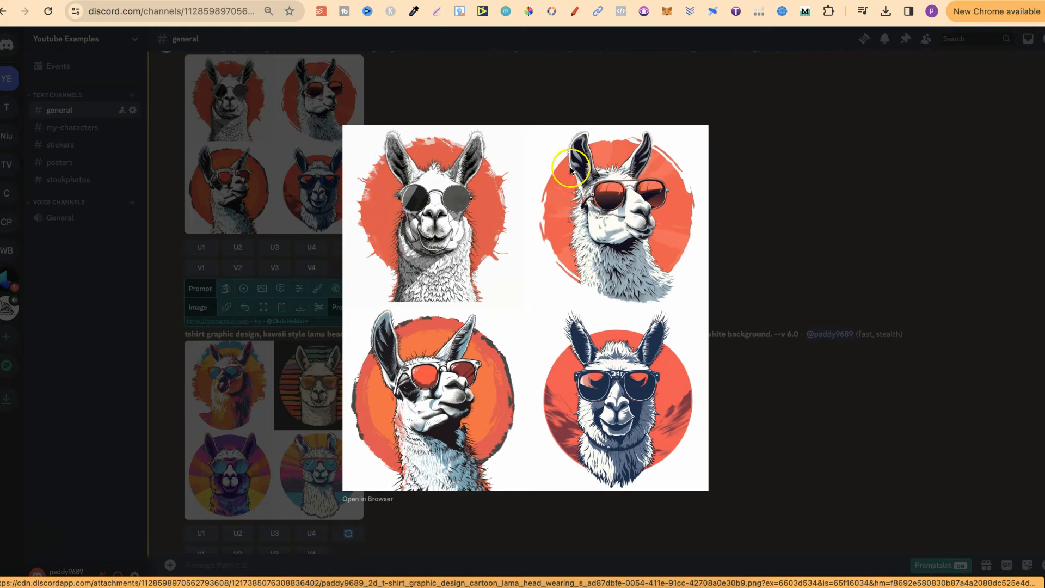
{"action": "left_click", "coordinate": [796, 426]}
{"action": "left_click", "coordinate": [238, 248]}
{"action": "scroll", "coordinate": [533, 373], "scroll_direction": "down", "scroll_amount": 15}
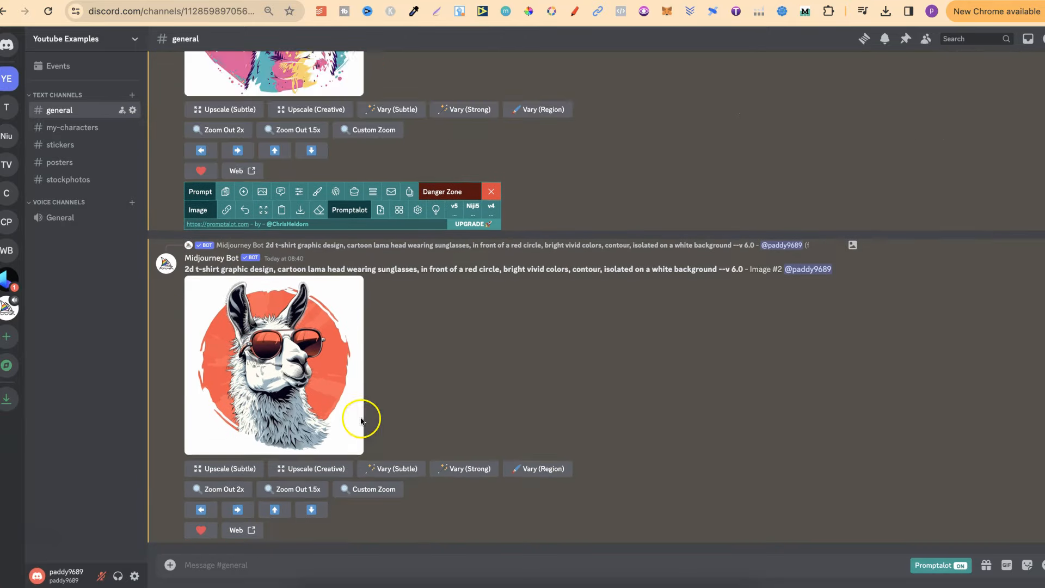
Step: Copy the upscaled sunglasses llama's prompt into a new /imagine command
{"action": "left_click", "coordinate": [226, 503]}
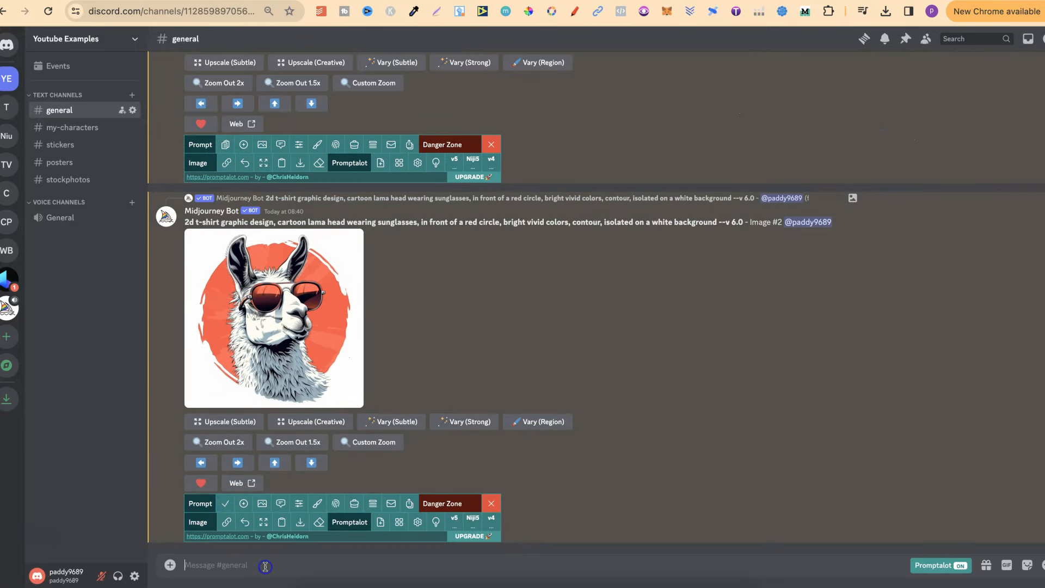
{"action": "type", "text": "/"}
{"action": "left_click", "coordinate": [265, 331]}
{"action": "key", "text": "ctrl+v"}
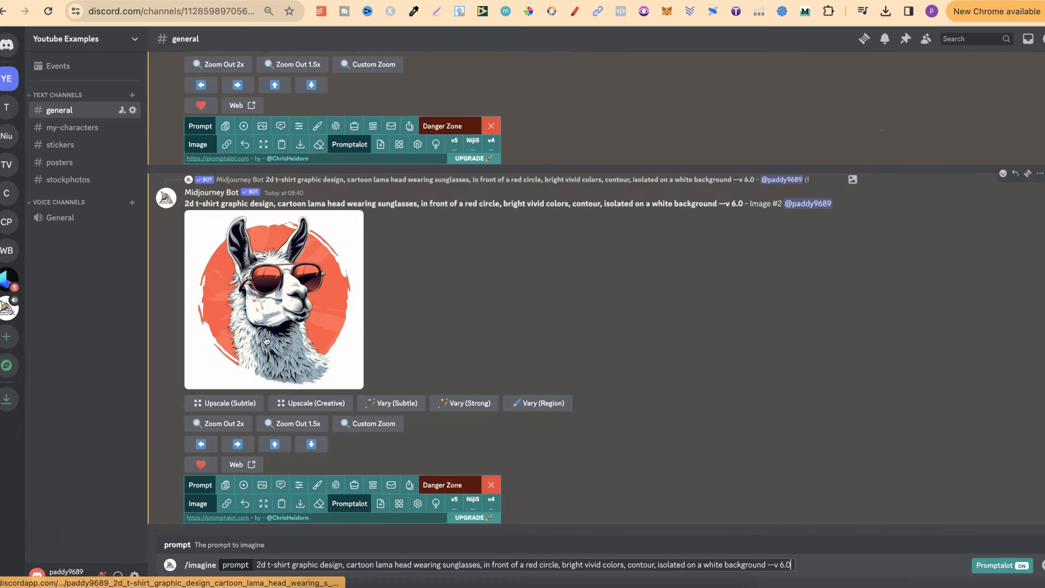
Step: Replace --v 6.0 in the prompt with --sref and the upscaled sunglasses llama's image link, and submit it
{"action": "left_click", "coordinate": [225, 503]}
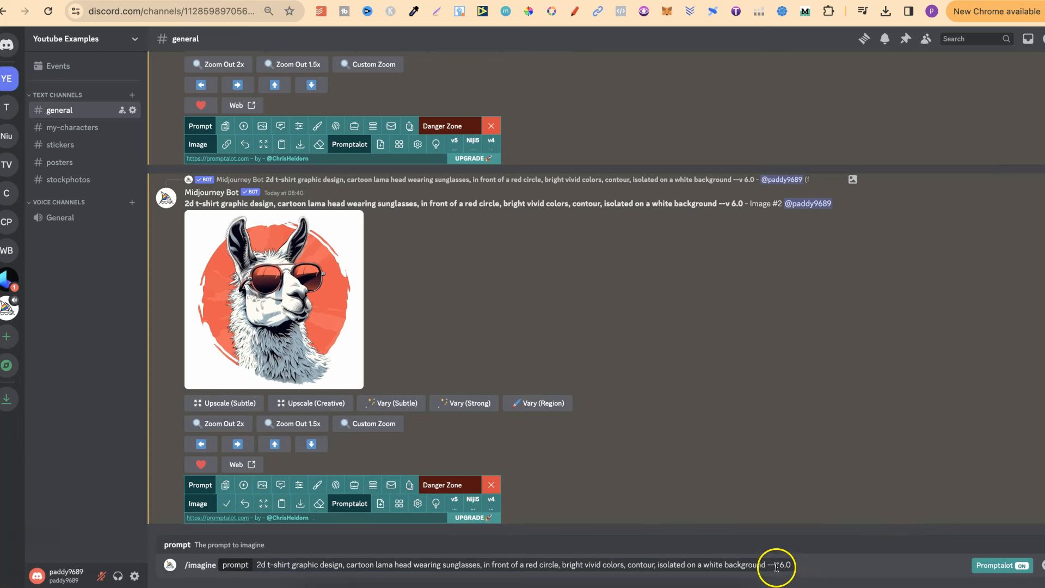
{"action": "left_click_drag", "start_coordinate": [777, 566], "coordinate": [798, 567]}
{"action": "key", "text": "BackSpace"}
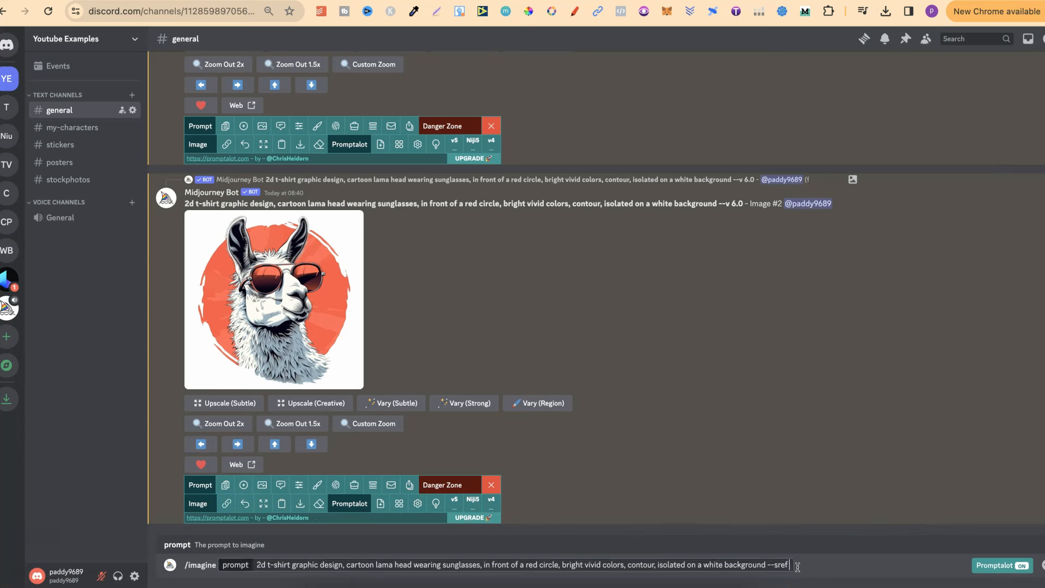
{"action": "key", "text": "ctrl+v"}
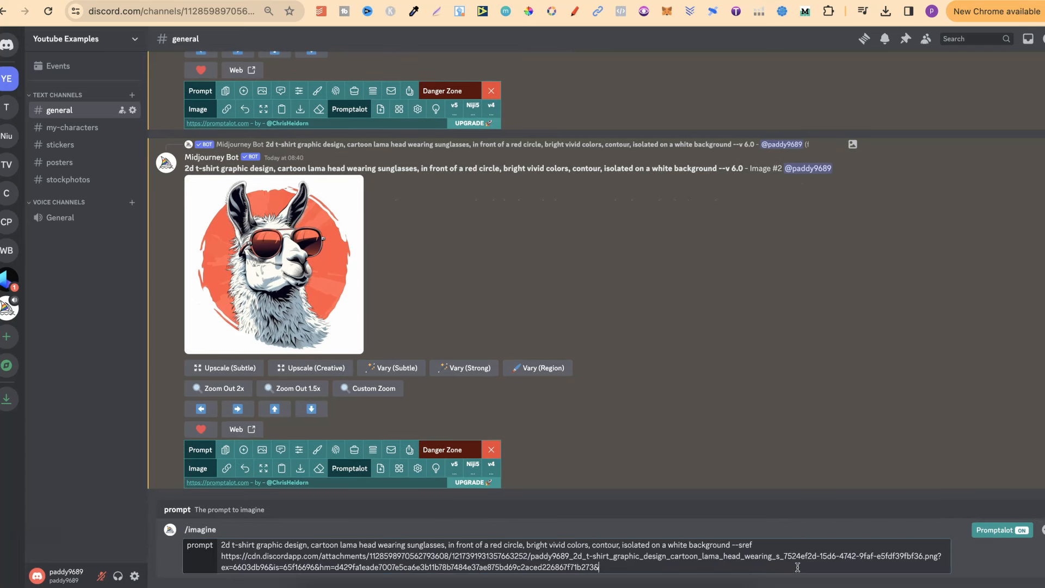
{"action": "key", "text": "Return"}
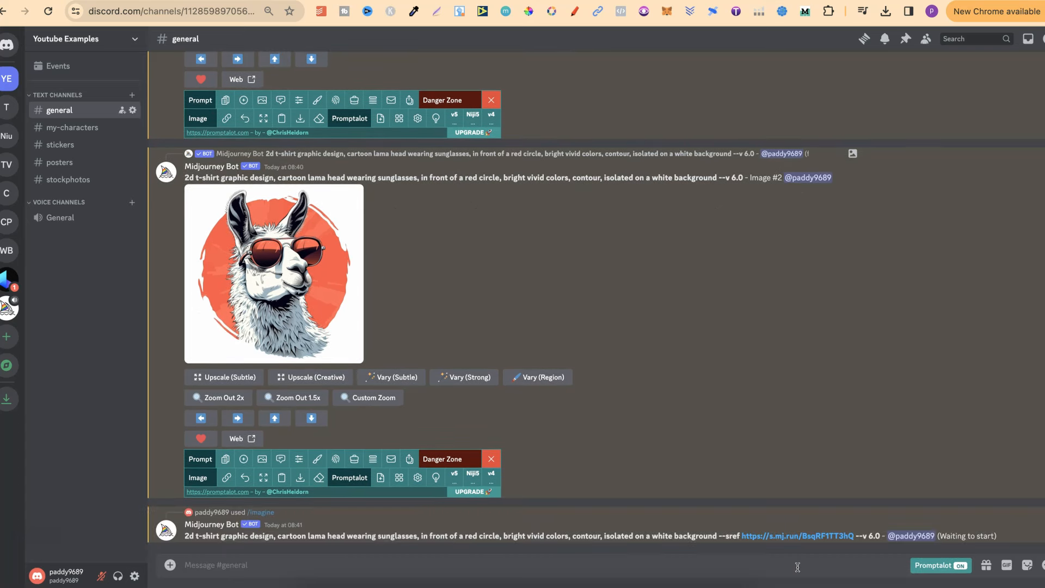
Step: Review the upscaled pizza llamas for images #3 and #4 again
{"action": "scroll", "coordinate": [763, 367], "scroll_direction": "up", "scroll_amount": 10}
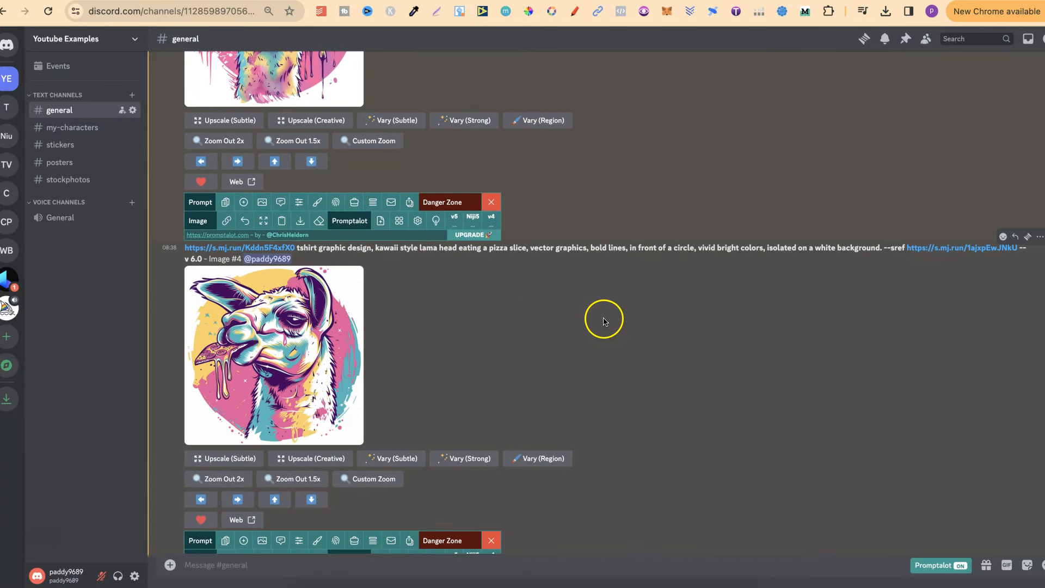
{"action": "scroll", "coordinate": [603, 319], "scroll_direction": "up", "scroll_amount": 1}
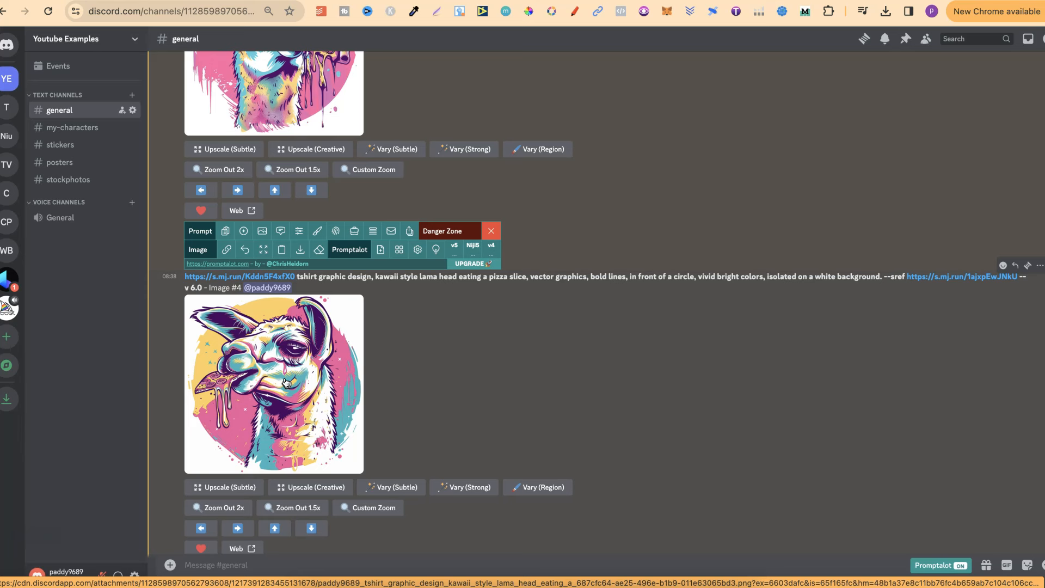
{"action": "left_click", "coordinate": [710, 366]}
{"action": "scroll", "coordinate": [709, 365], "scroll_direction": "up", "scroll_amount": 4}
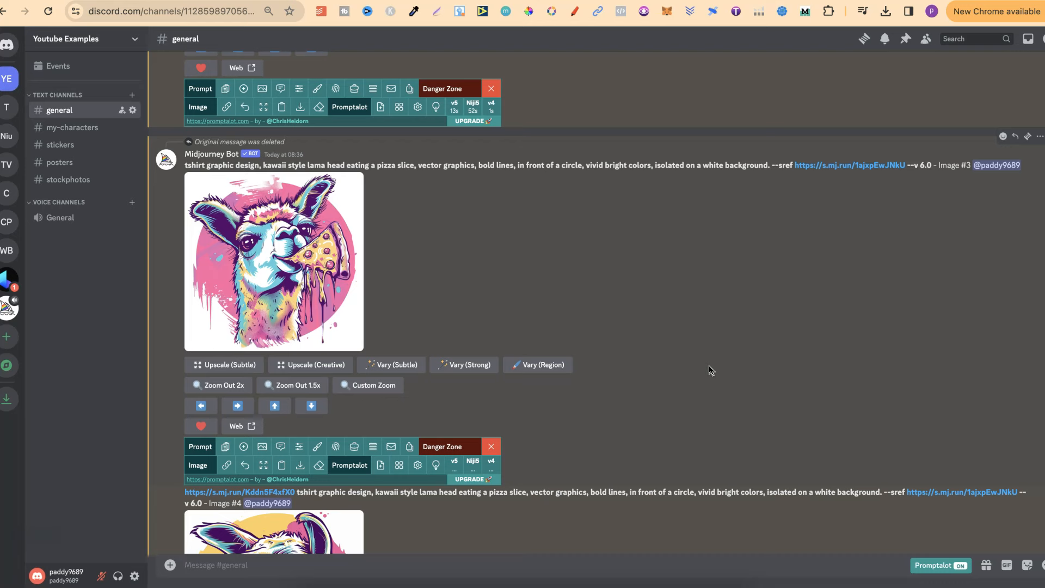
Step: Compare the new style-referenced sunglasses llama grid with its reference image and upscale its third image
{"action": "scroll", "coordinate": [709, 365], "scroll_direction": "down", "scroll_amount": 10}
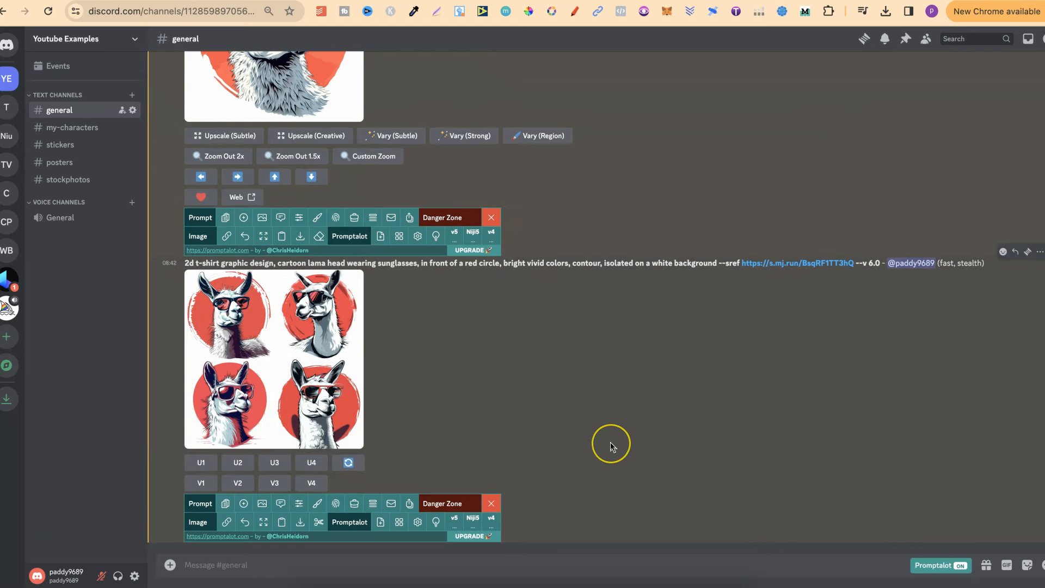
{"action": "scroll", "coordinate": [666, 435], "scroll_direction": "up", "scroll_amount": 3}
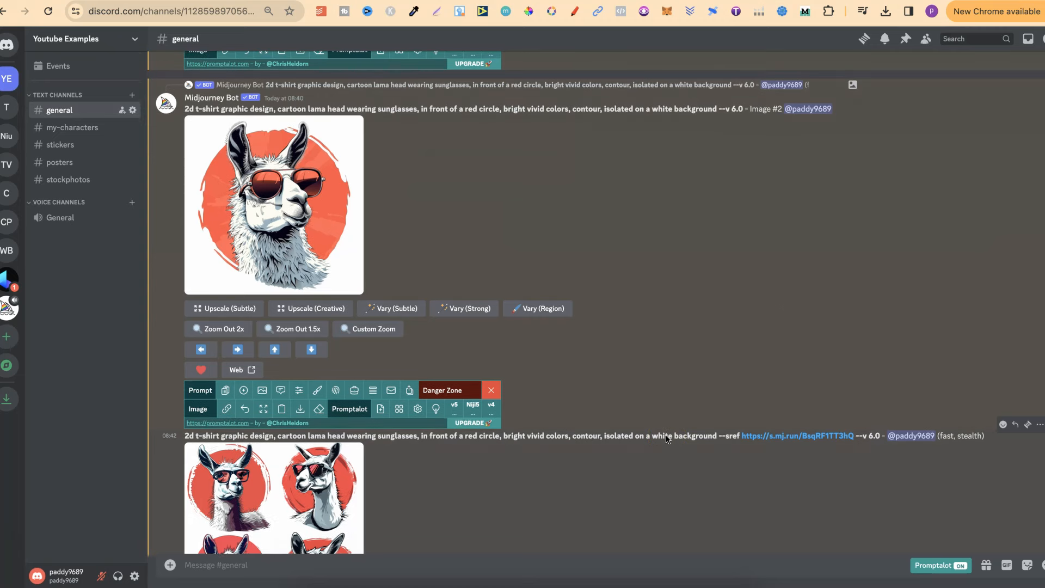
{"action": "scroll", "coordinate": [667, 436], "scroll_direction": "down", "scroll_amount": 3}
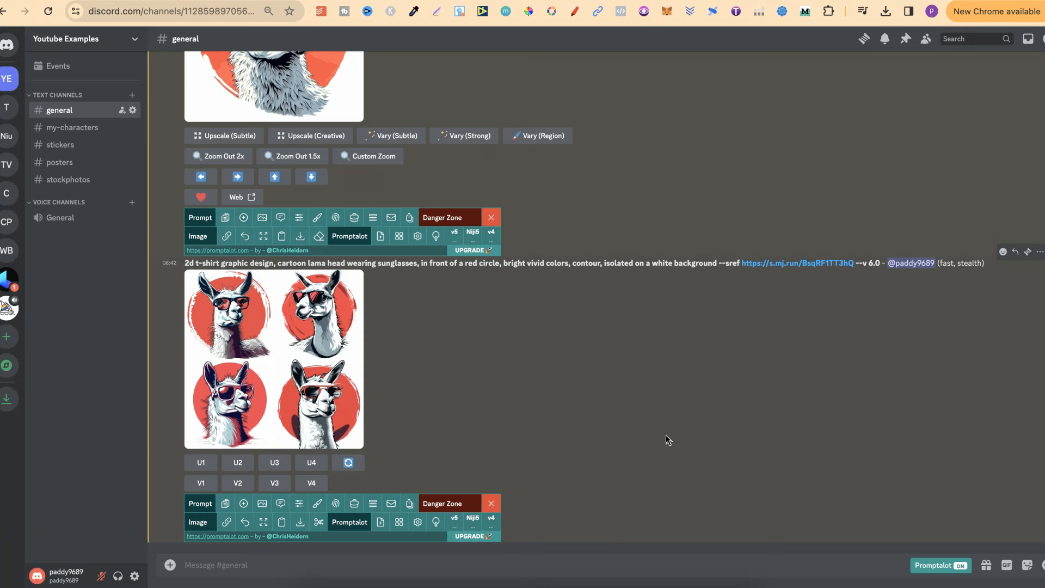
{"action": "left_click", "coordinate": [259, 389]}
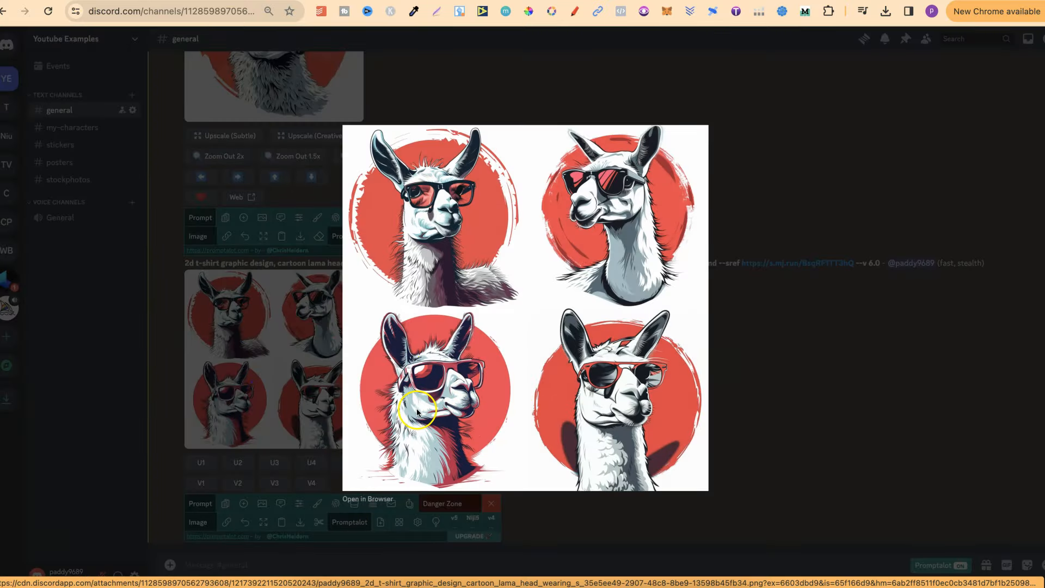
{"action": "left_click", "coordinate": [856, 375]}
{"action": "left_click", "coordinate": [274, 462]}
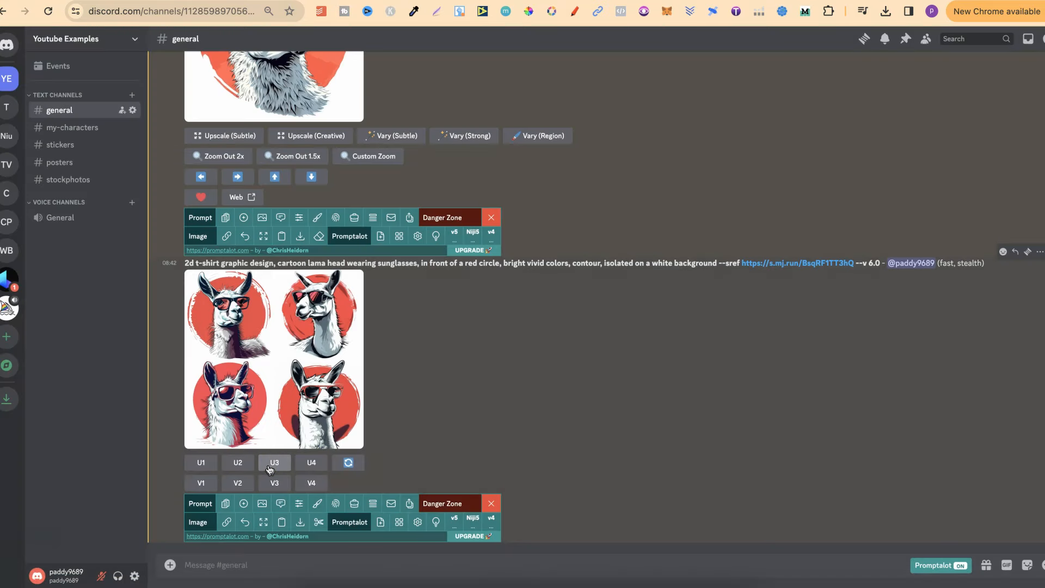
Step: Delete the style-referenced sunglasses llama grid message and return to the upscaled third image
{"action": "scroll", "coordinate": [659, 348], "scroll_direction": "up", "scroll_amount": 5}
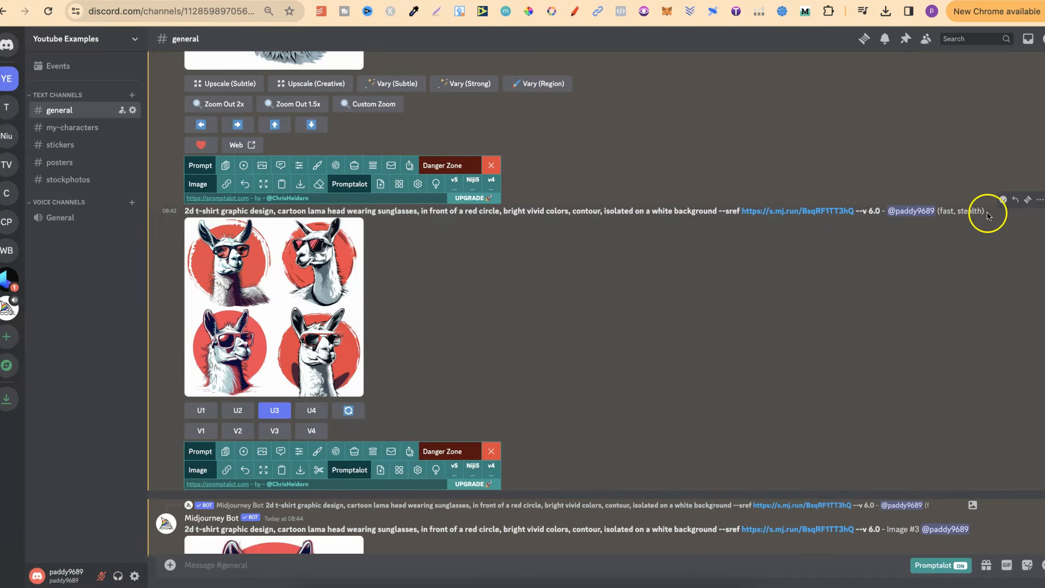
{"action": "left_click", "coordinate": [1040, 199]}
{"action": "mouse_move", "coordinate": [950, 291]}
{"action": "left_click", "coordinate": [891, 299]}
{"action": "left_click", "coordinate": [275, 538]}
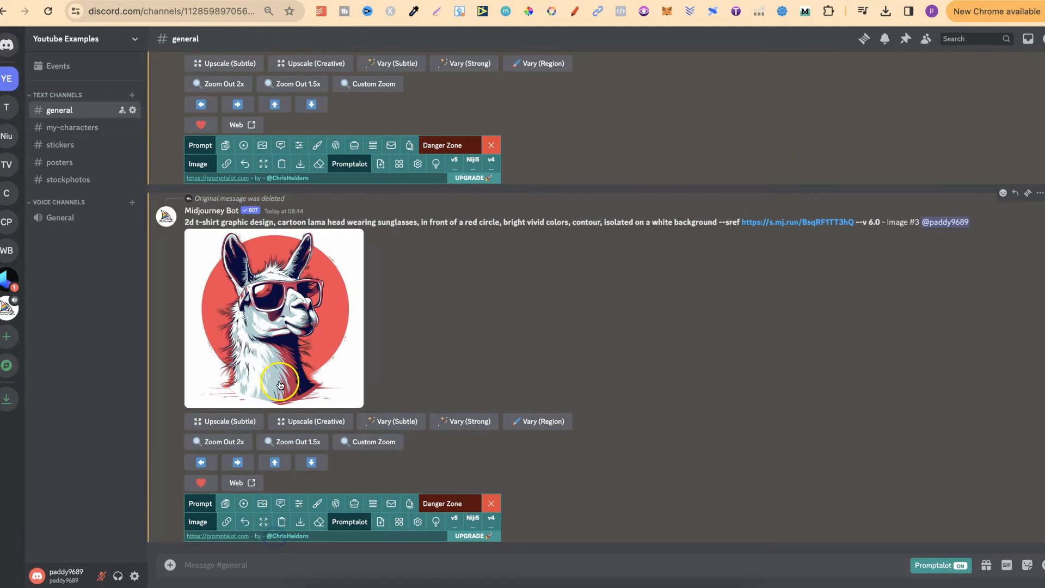
Step: Copy the third sunglasses llama upscale's prompt, including its --sref link, into a new /imagine command
{"action": "left_click", "coordinate": [225, 503]}
{"action": "left_click", "coordinate": [283, 564]}
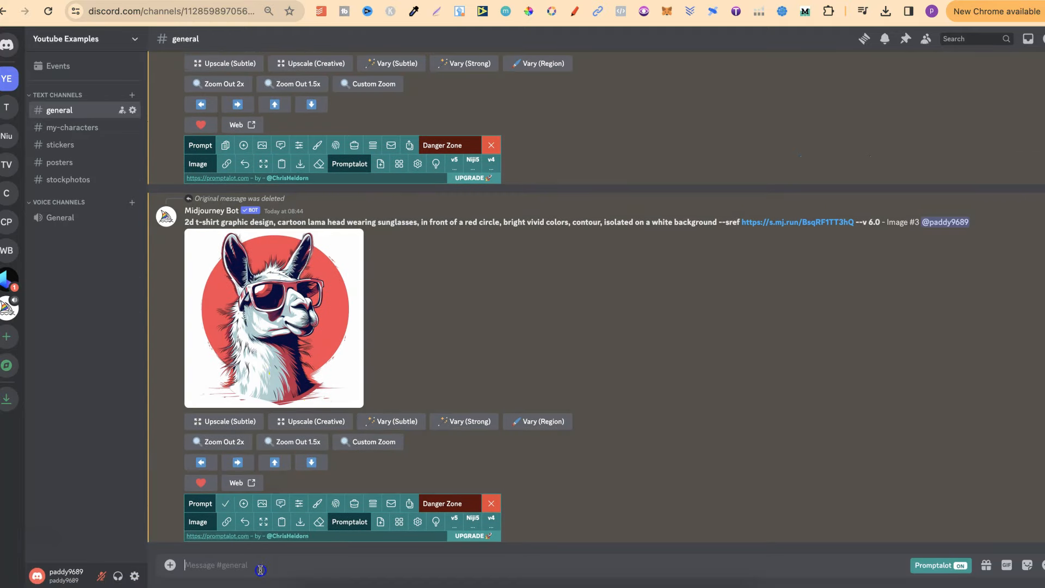
{"action": "type", "text": "/"}
{"action": "left_click", "coordinate": [310, 329]}
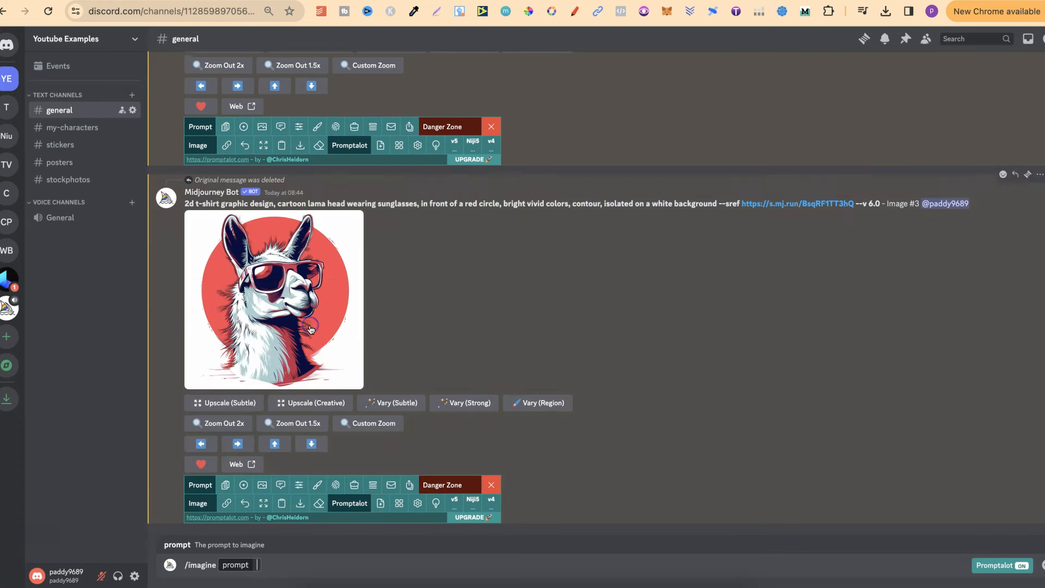
{"action": "type", "text": "2d t-shirt graphic design, cartoon lama head wearing sunglasses, in front of a red circle, bright vivid colors, contour, isolated on a white background --sref https://s.mj.run/BsqRF1TT3hQ --v 6.0"}
Step: Replace the --sref link and --v 6.0 with the third sunglasses llama upscale's image link and submit the prompt
{"action": "left_click", "coordinate": [226, 503]}
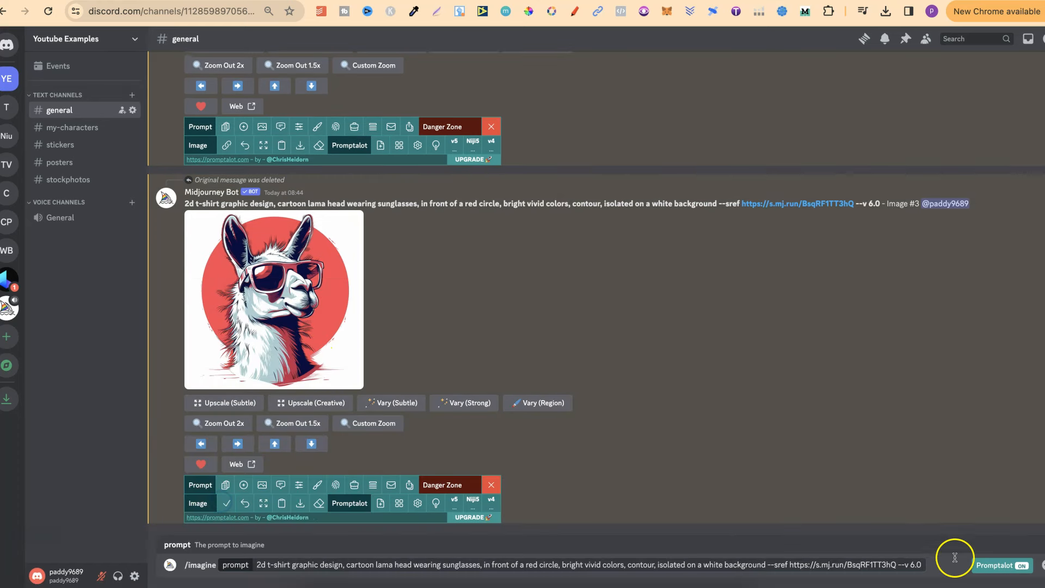
{"action": "left_click_drag", "start_coordinate": [790, 564], "coordinate": [929, 561]}
{"action": "key", "text": "ctrl+v"}
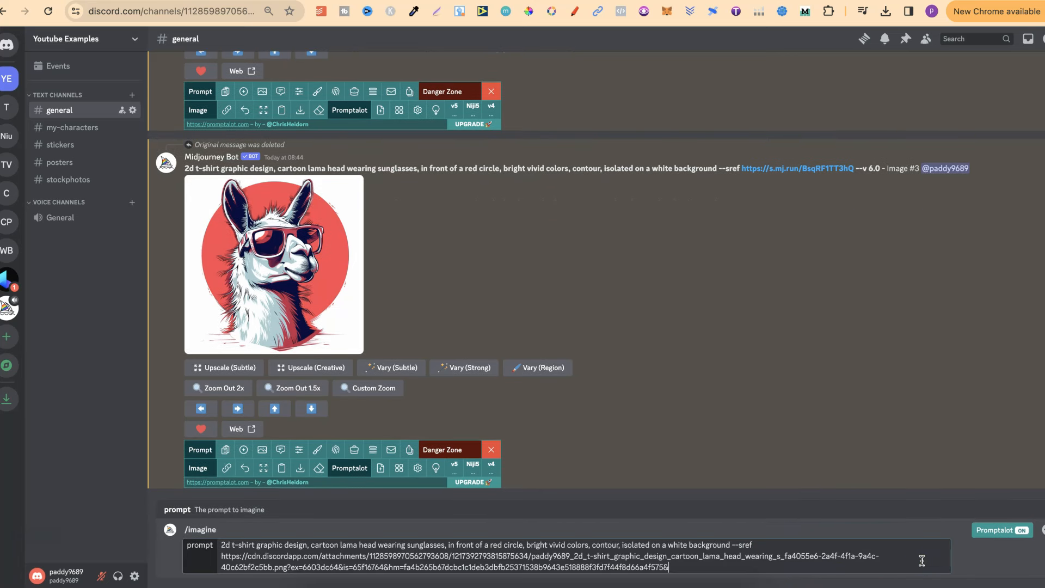
{"action": "key", "text": "Return"}
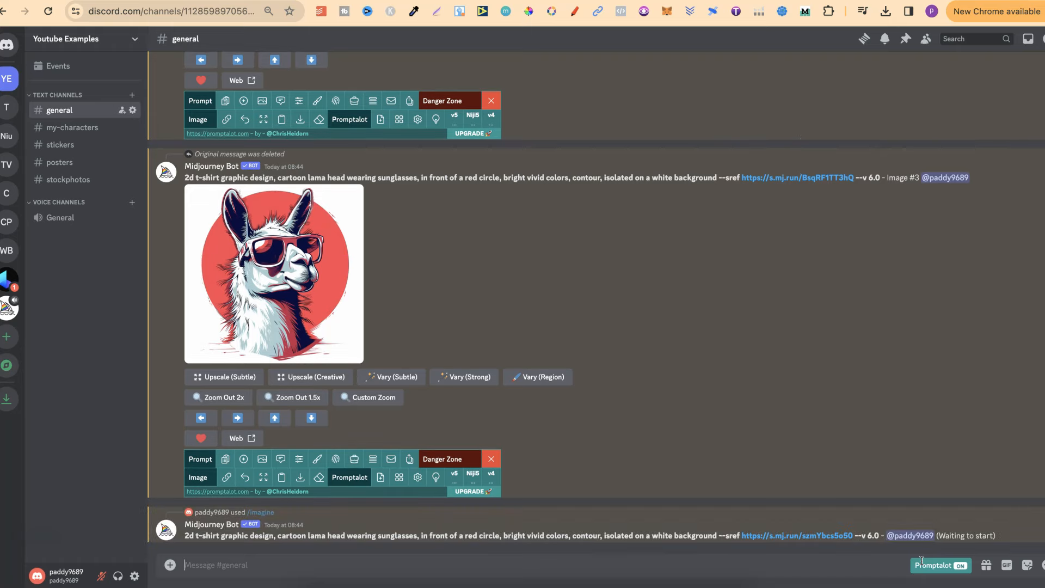
Step: Copy the pending sunglasses llama job's prompt, including its --sref link, into a new /imagine command
{"action": "left_click", "coordinate": [225, 504]}
{"action": "type", "text": "/i"}
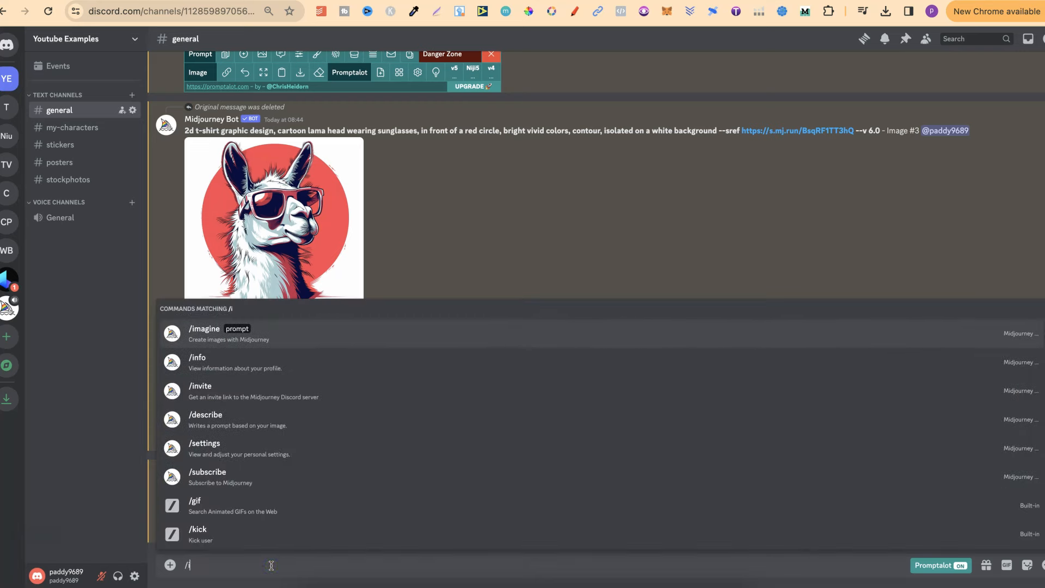
{"action": "left_click", "coordinate": [288, 343]}
{"action": "key", "text": "ctrl+v"}
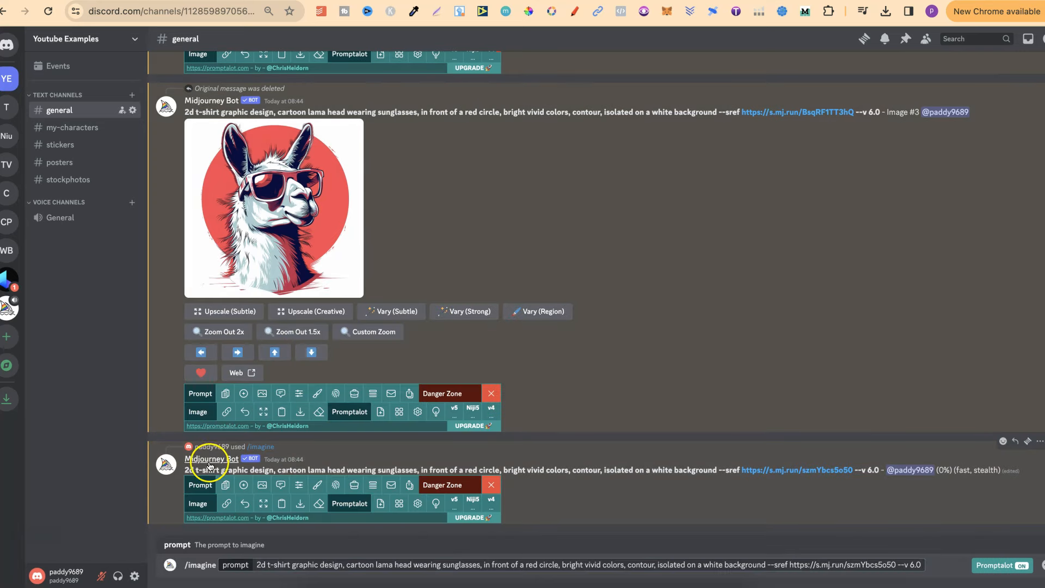
Step: Add the upscaled sunglasses llama's image link as an image prompt before the text, keeping the --sref link, and submit it
{"action": "left_click", "coordinate": [227, 412]}
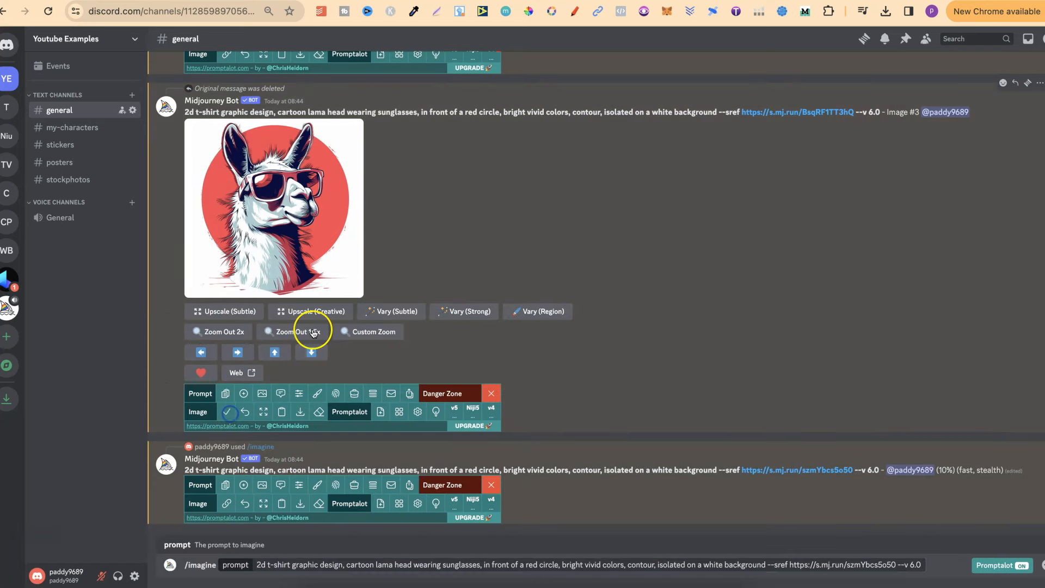
{"action": "left_click", "coordinate": [254, 565]}
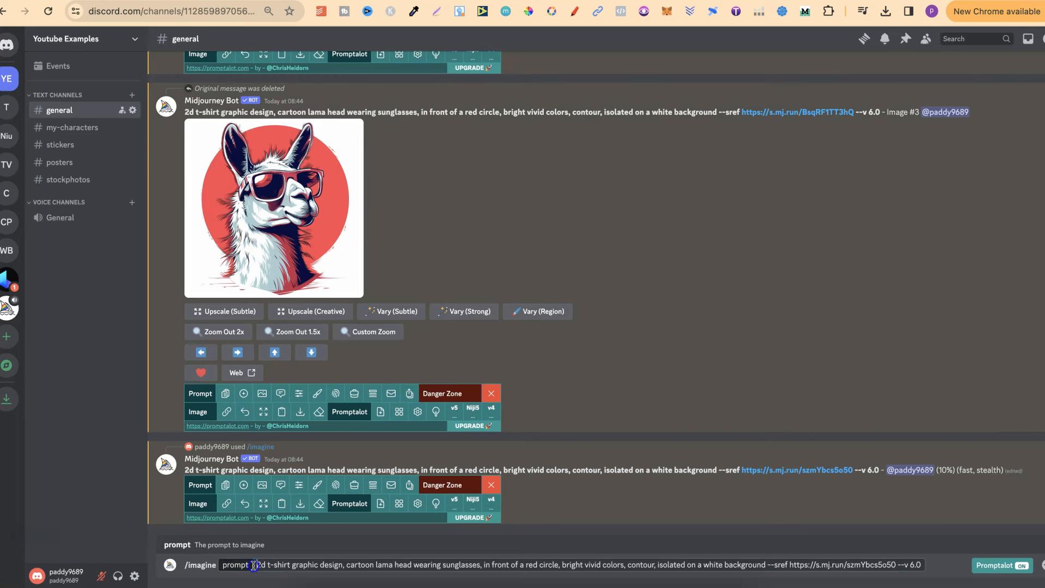
{"action": "key", "text": "super+v"}
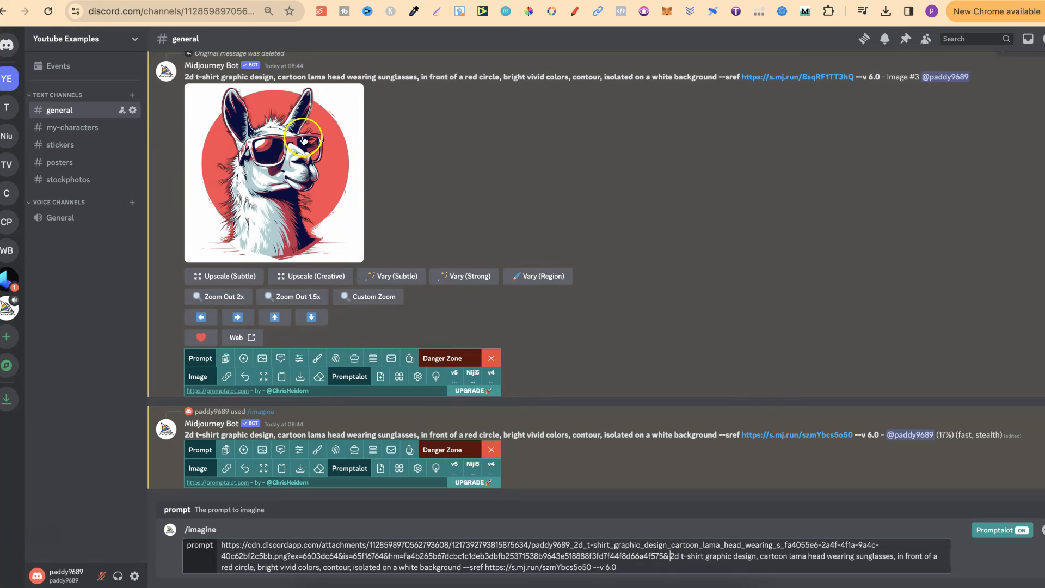
{"action": "key", "text": "Return"}
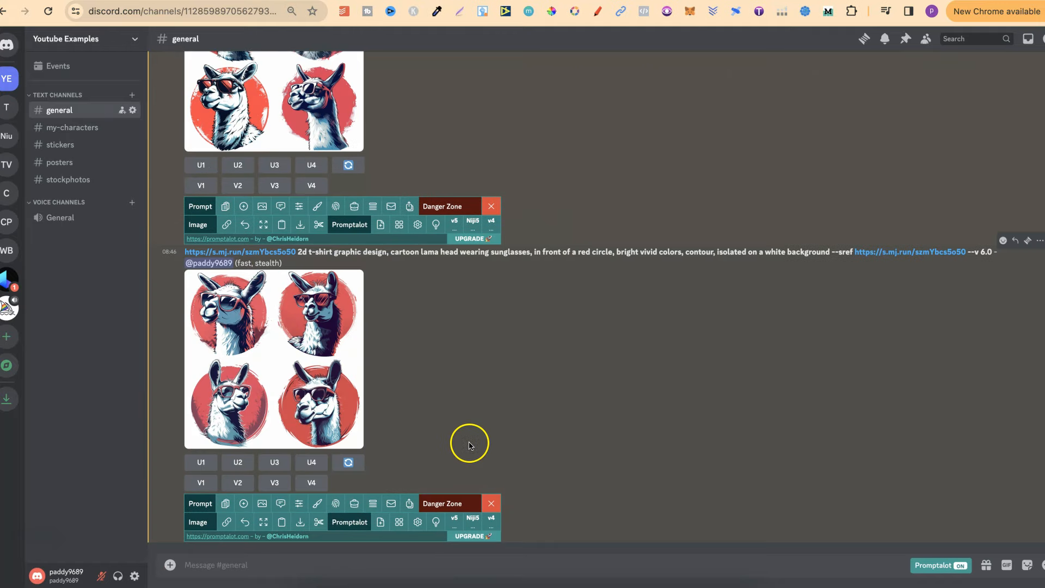
Step: Enlarge the sunglasses llama grid made with only the --sref link and upscale its third image
{"action": "scroll", "coordinate": [616, 363], "scroll_direction": "up", "scroll_amount": 5}
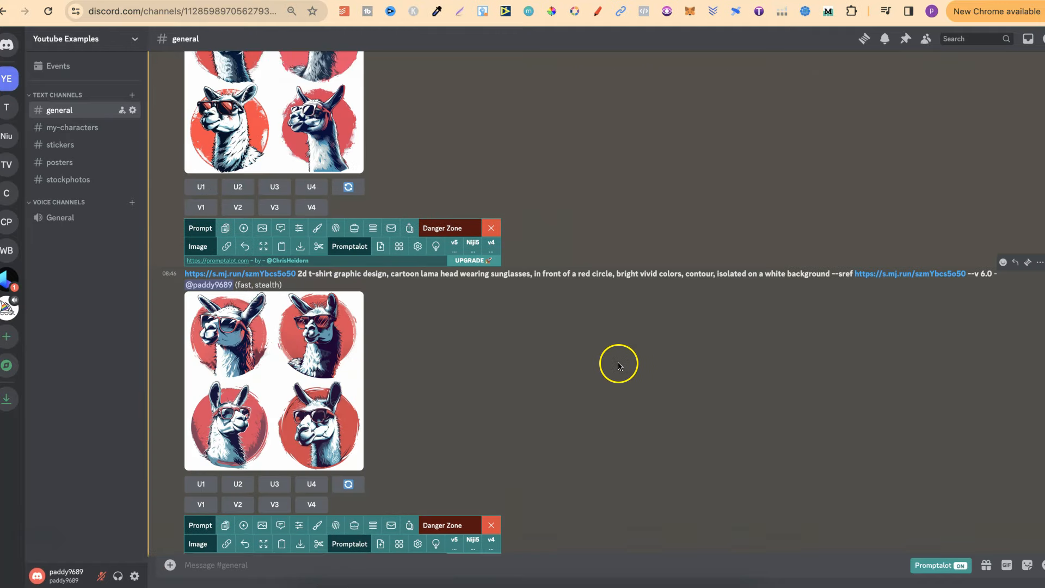
{"action": "left_click", "coordinate": [272, 339]}
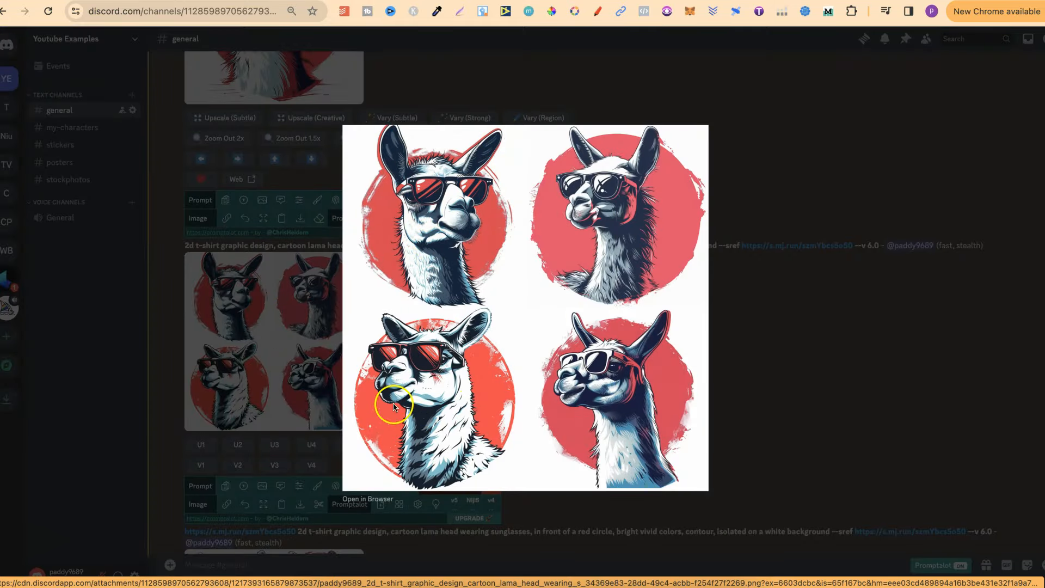
{"action": "left_click", "coordinate": [890, 319]}
{"action": "left_click", "coordinate": [274, 448]}
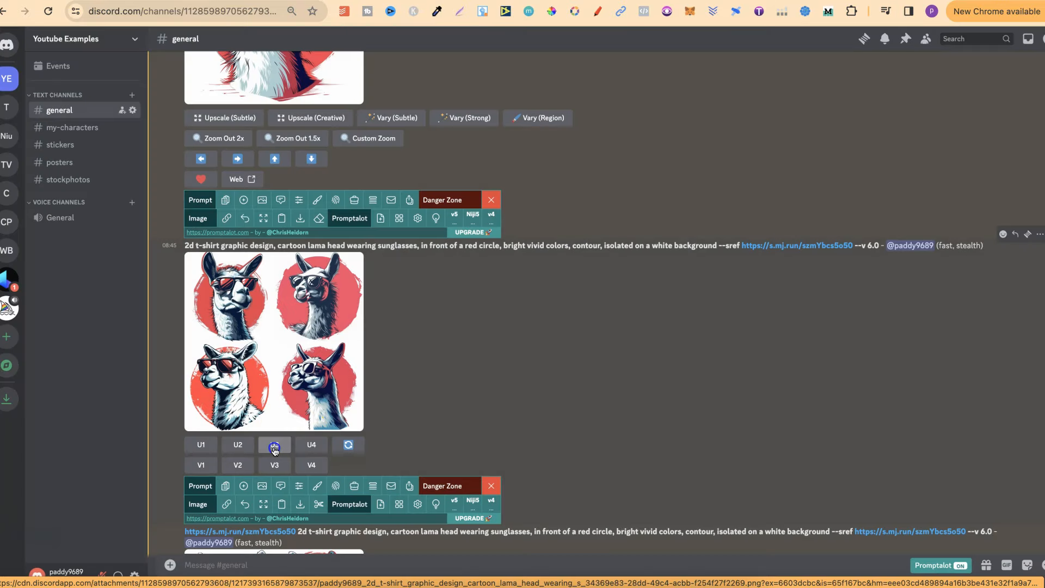
Step: Try to cancel the --sref-only llama grid's job and dismiss the bot's reply
{"action": "left_click", "coordinate": [1036, 235]}
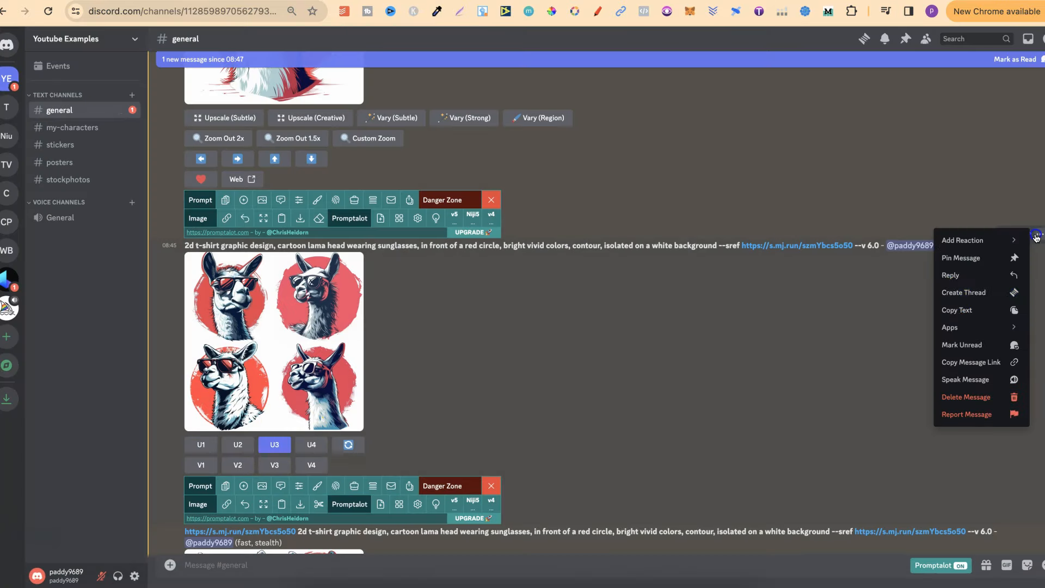
{"action": "mouse_move", "coordinate": [957, 327]}
{"action": "left_click", "coordinate": [888, 333]}
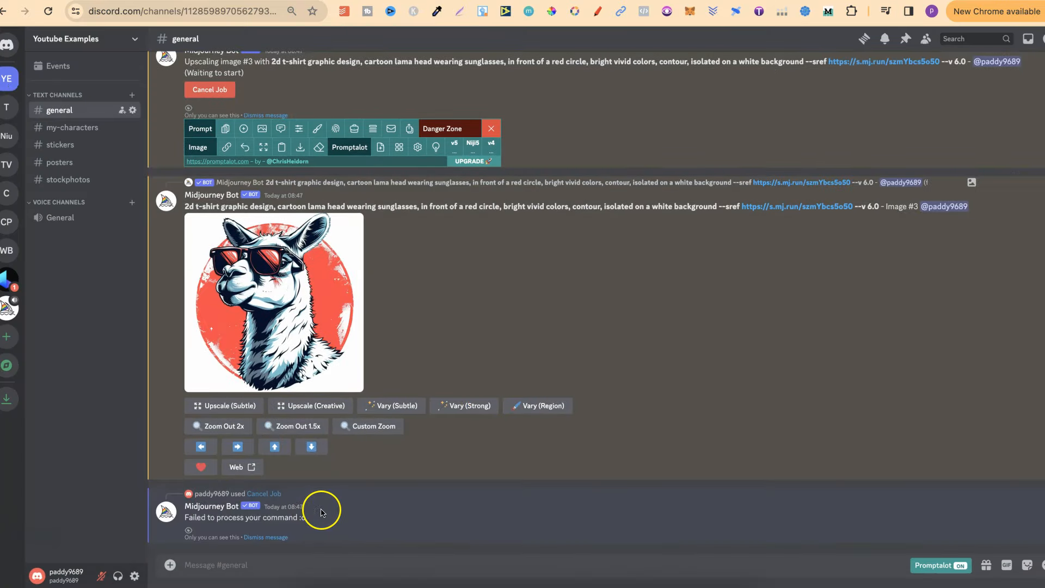
{"action": "left_click", "coordinate": [275, 491]}
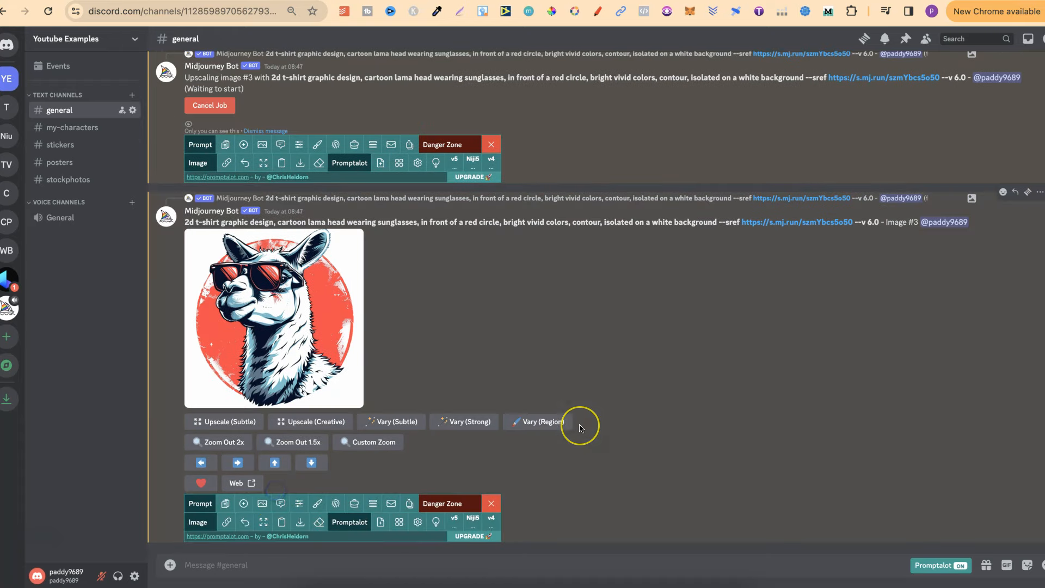
Step: Delete the --sref-only sunglasses llama grid message
{"action": "scroll", "coordinate": [578, 425], "scroll_direction": "up", "scroll_amount": 10}
{"action": "scroll", "coordinate": [923, 327], "scroll_direction": "up", "scroll_amount": 5}
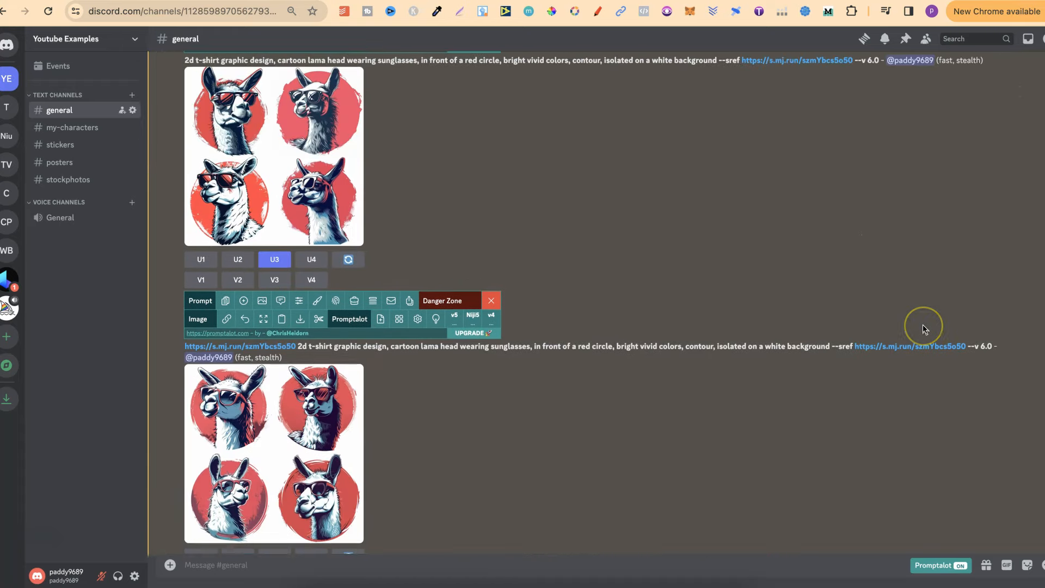
{"action": "left_click", "coordinate": [1039, 189]}
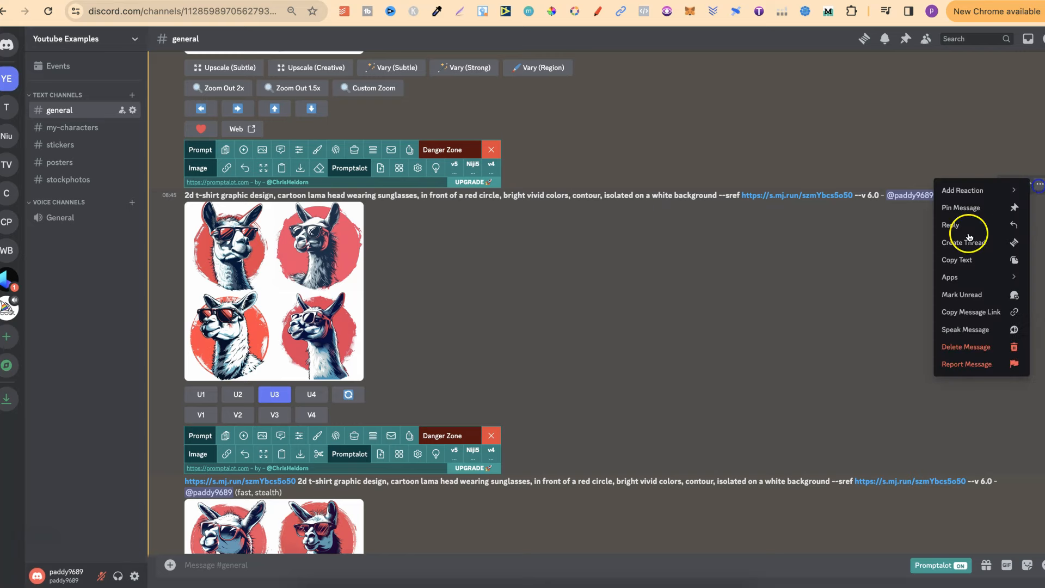
{"action": "left_click", "coordinate": [959, 346]}
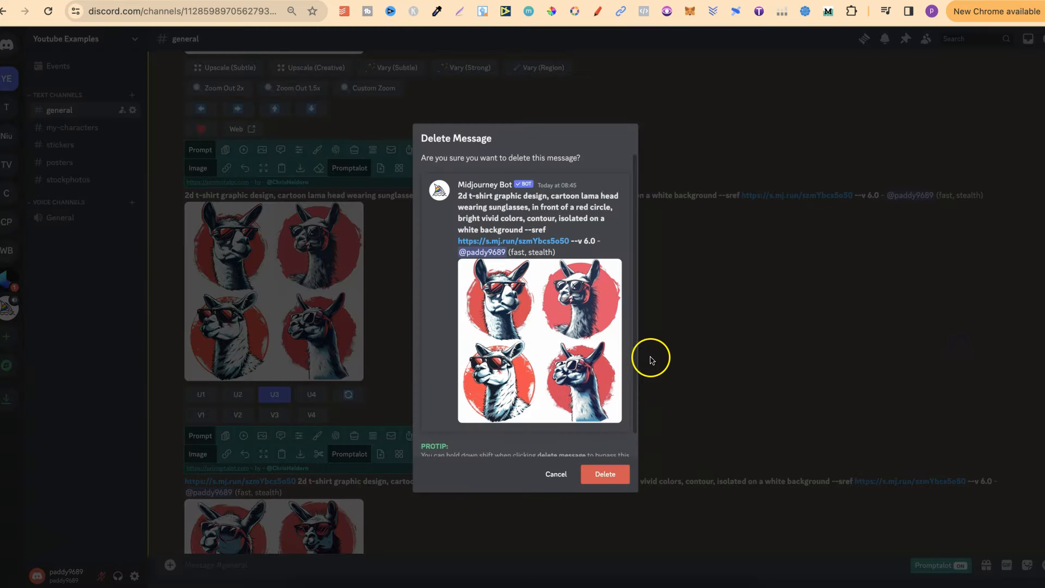
{"action": "left_click", "coordinate": [606, 475]}
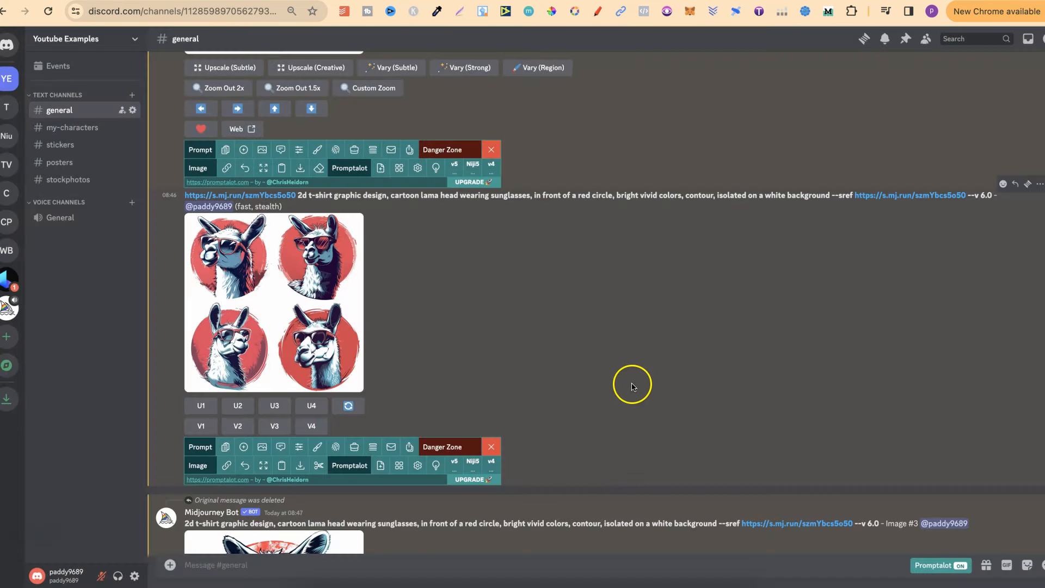
Step: Try to upscale the fourth image of the image-prompted llama grid and cancel the grid's job, dismissing the bot's replies
{"action": "left_click", "coordinate": [286, 303]}
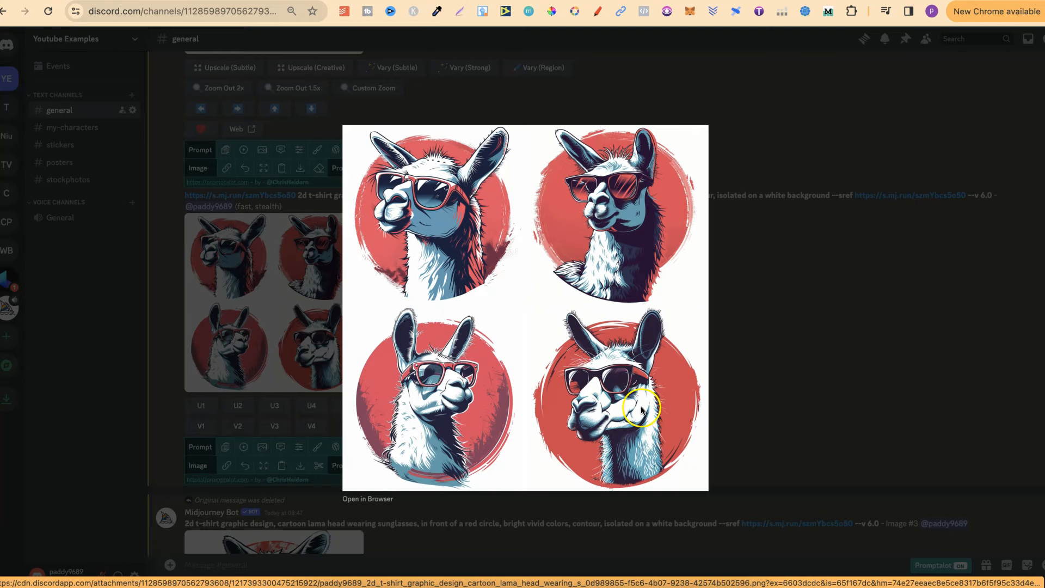
{"action": "left_click", "coordinate": [757, 354]}
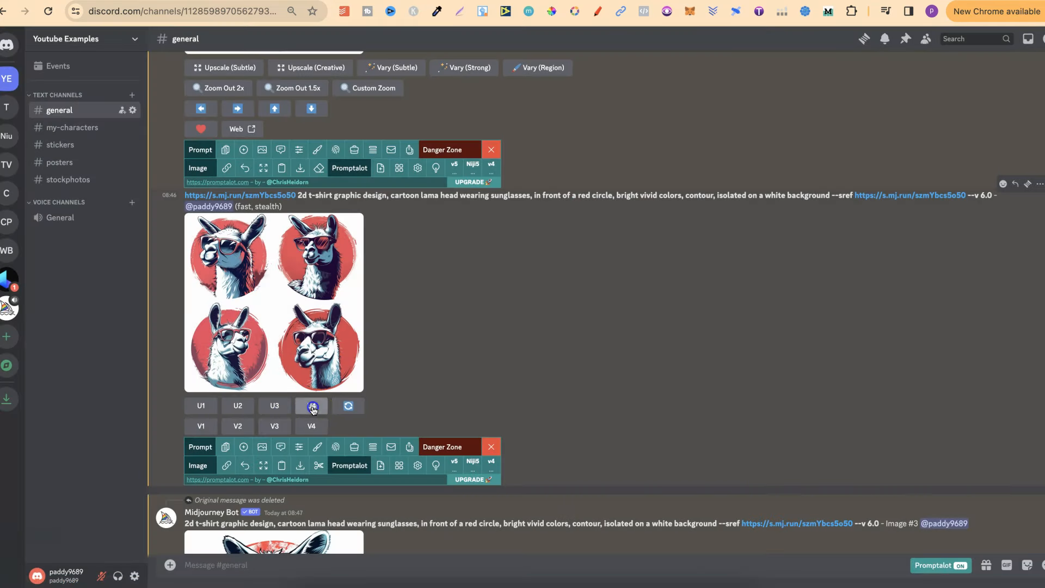
{"action": "left_click", "coordinate": [1040, 183]}
{"action": "mouse_move", "coordinate": [950, 277]}
{"action": "left_click", "coordinate": [877, 276]}
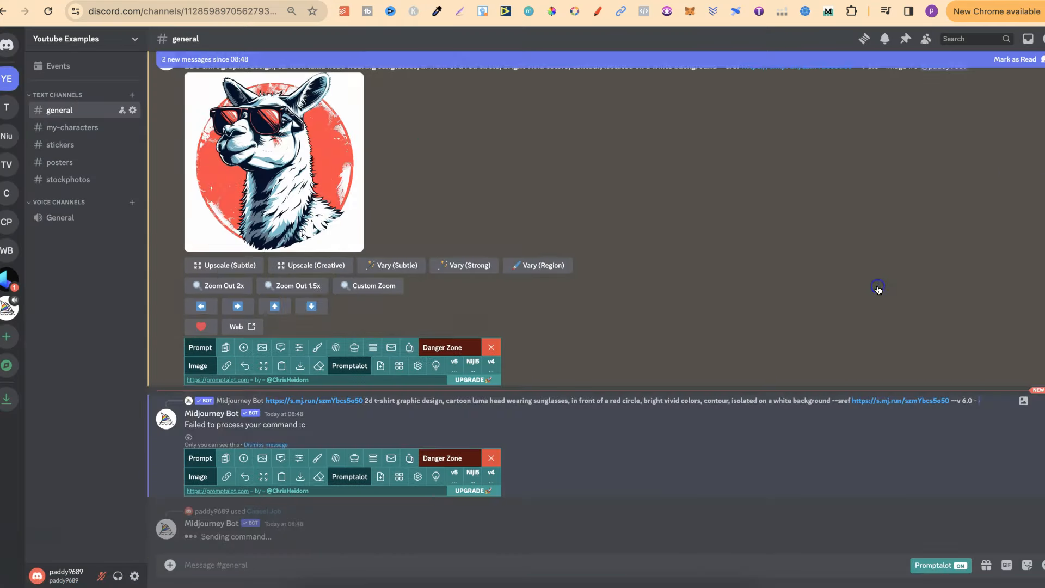
{"action": "left_click", "coordinate": [275, 537]}
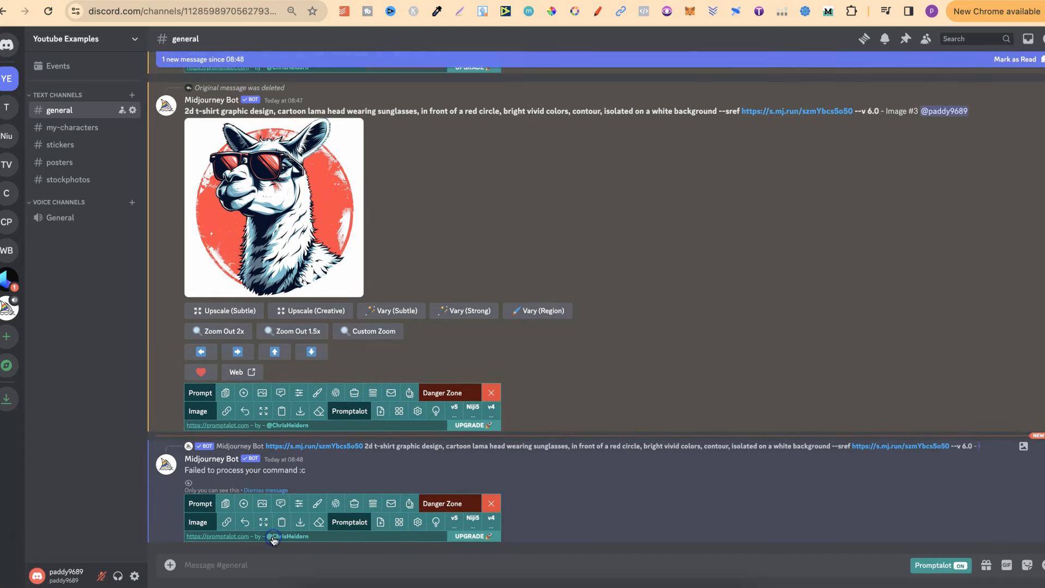
{"action": "left_click", "coordinate": [266, 490]}
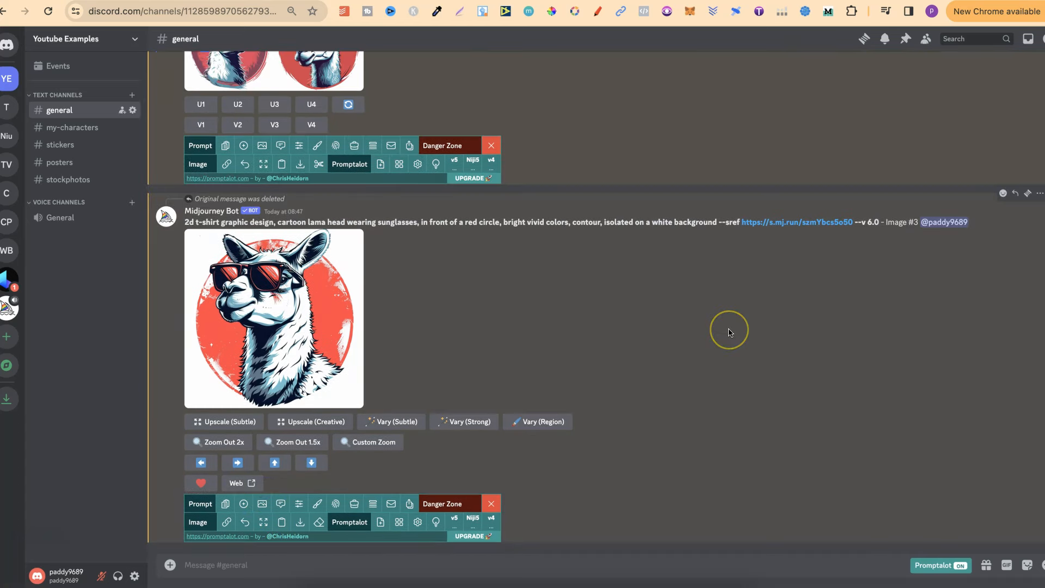
Step: Review the image-prompted sunglasses llama grid enlarged and upscale its fourth image
{"action": "scroll", "coordinate": [729, 332], "scroll_direction": "up", "scroll_amount": 10}
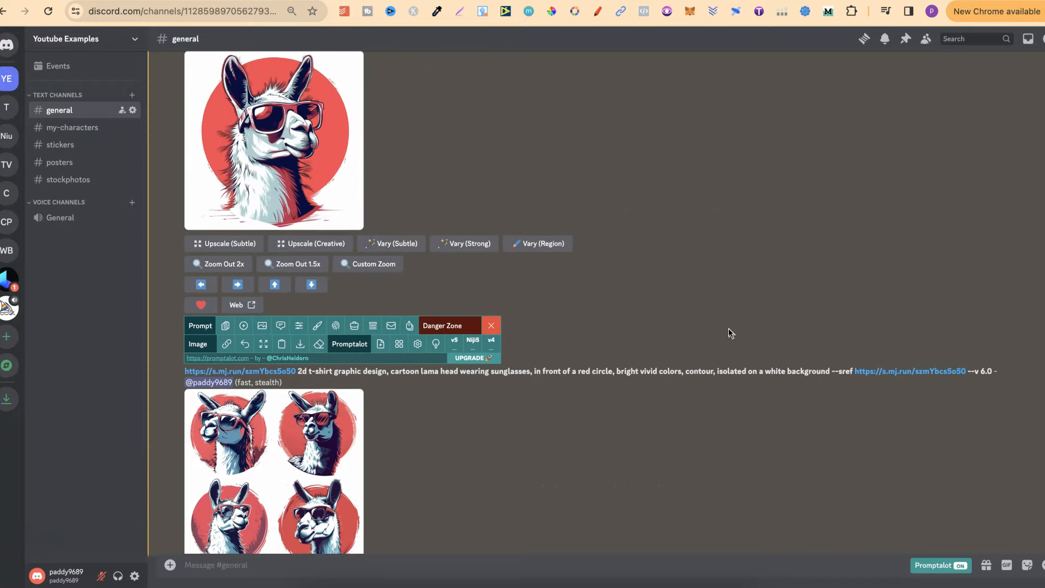
{"action": "scroll", "coordinate": [728, 328], "scroll_direction": "down", "scroll_amount": 6}
{"action": "left_click", "coordinate": [274, 229]}
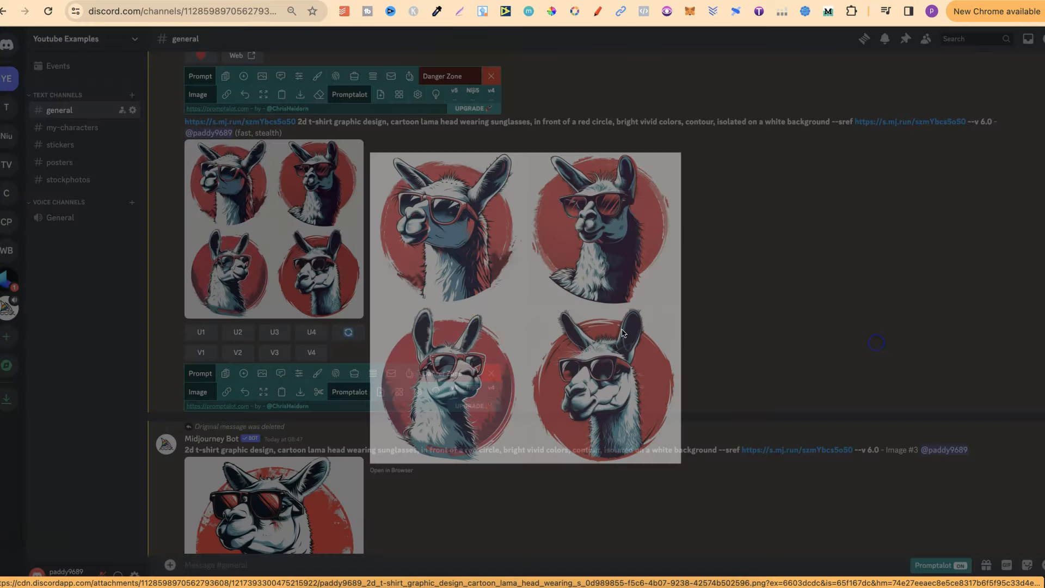
{"action": "left_click", "coordinate": [877, 350]}
{"action": "left_click", "coordinate": [306, 333]}
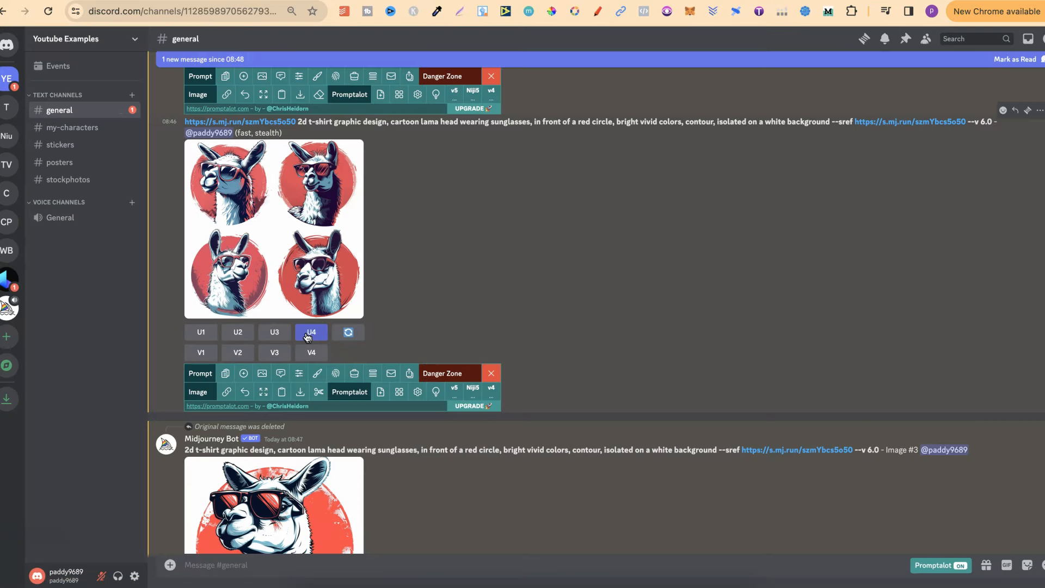
Step: Remove the image-prompted llama grid by cancelling its job and dismiss the bot's reply
{"action": "left_click", "coordinate": [1038, 110]}
{"action": "mouse_move", "coordinate": [955, 209]}
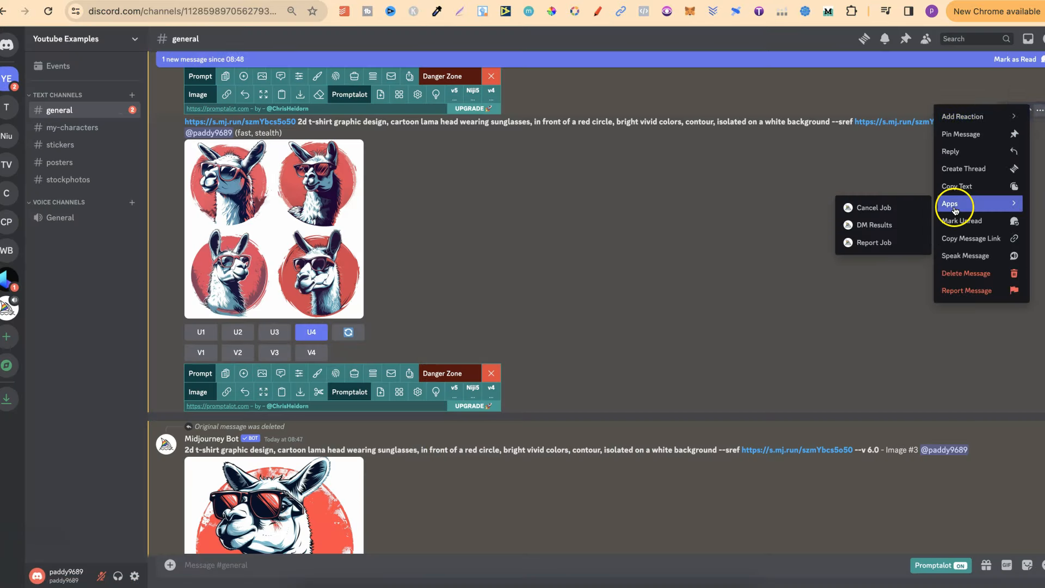
{"action": "left_click", "coordinate": [874, 207]}
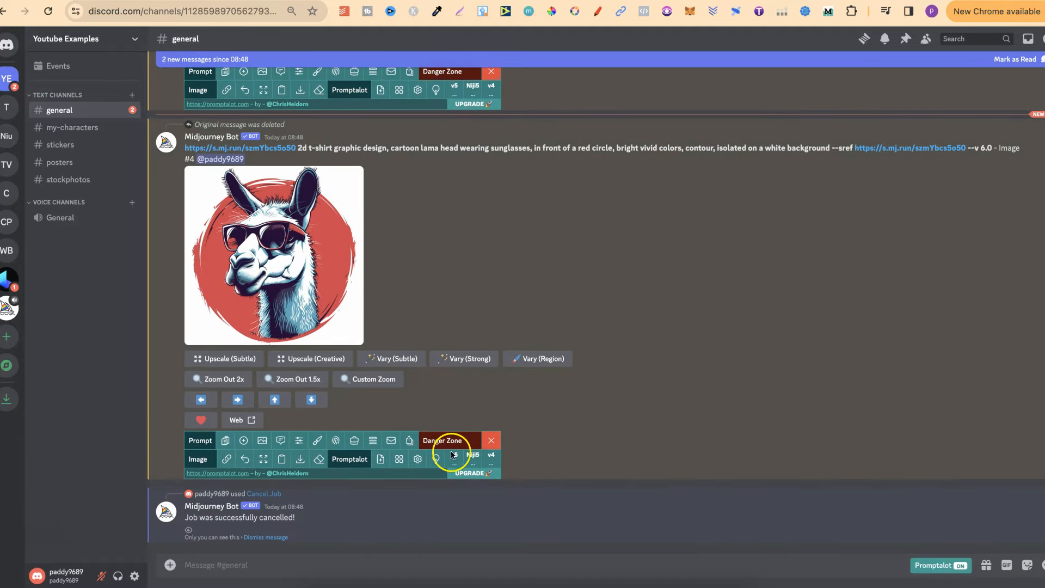
{"action": "left_click", "coordinate": [281, 490]}
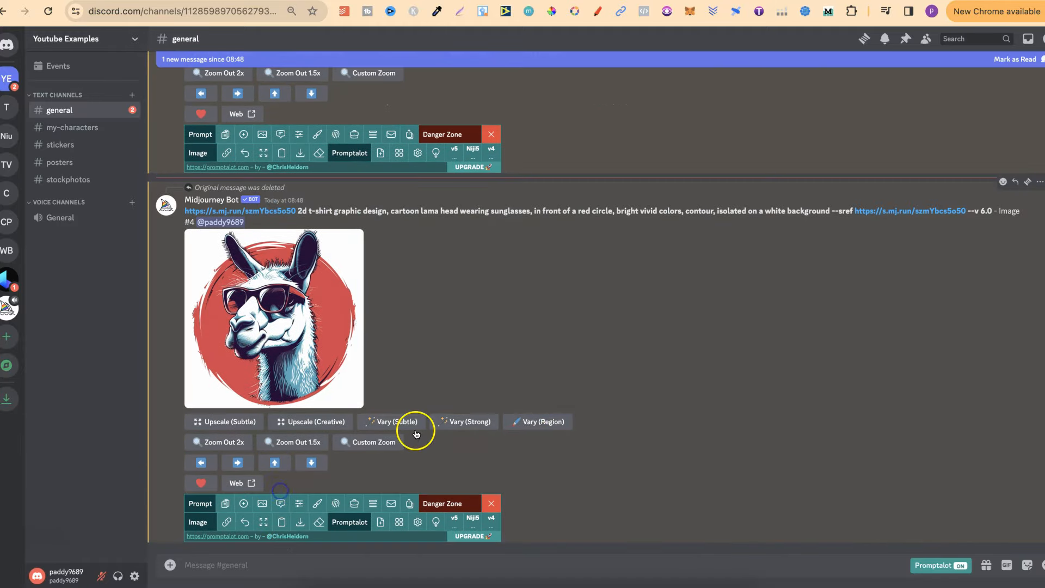
Step: Copy the prompt of the upscaled llama with the bright red brushed circle (Image #3) into a new /imagine command
{"action": "scroll", "coordinate": [541, 405], "scroll_direction": "up", "scroll_amount": 8}
{"action": "scroll", "coordinate": [541, 405], "scroll_direction": "down", "scroll_amount": 2}
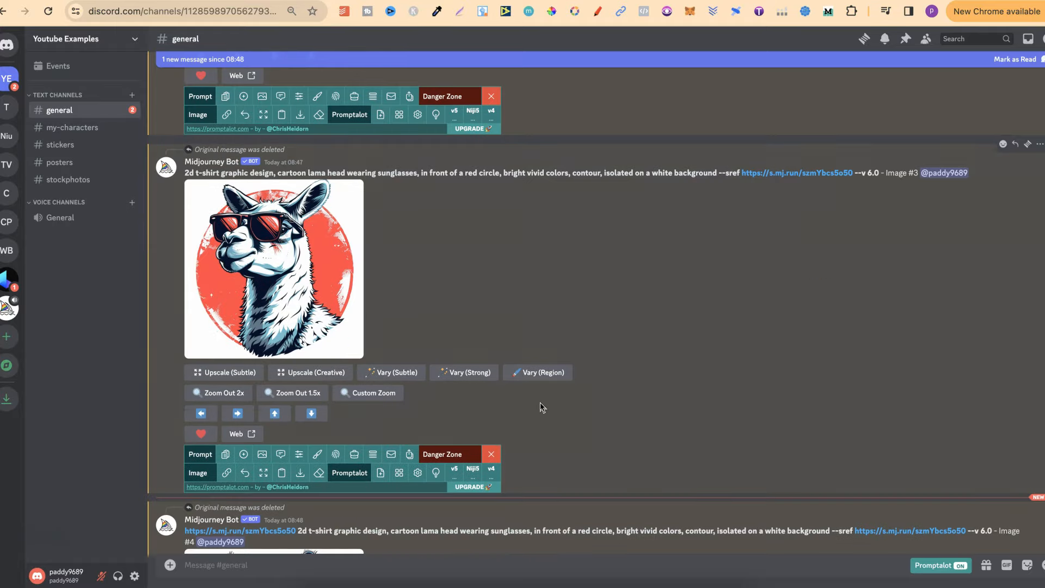
{"action": "left_click", "coordinate": [198, 228]}
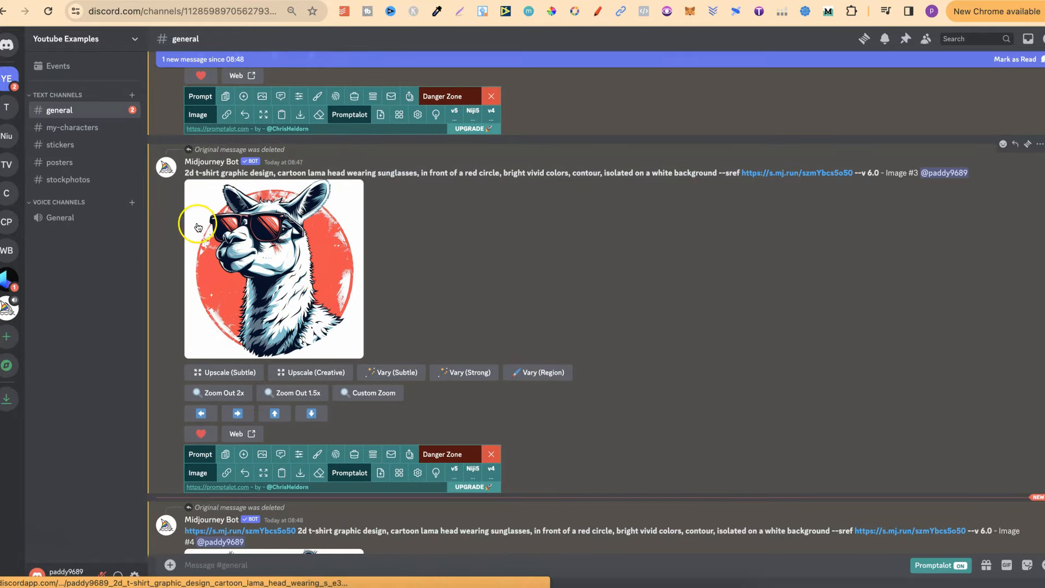
{"action": "left_click", "coordinate": [224, 454]}
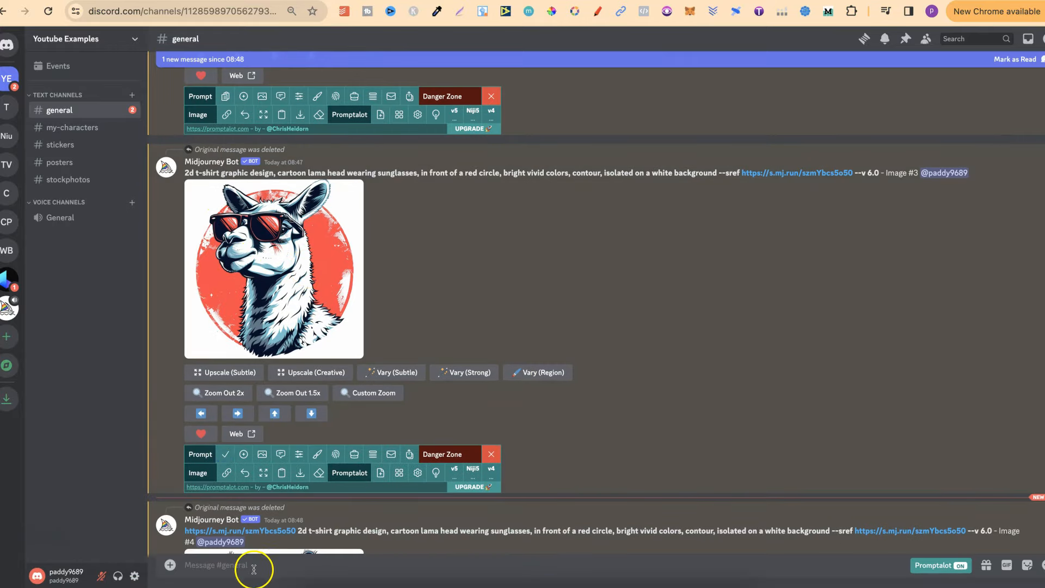
{"action": "type", "text": "/i"}
{"action": "left_click", "coordinate": [280, 338]}
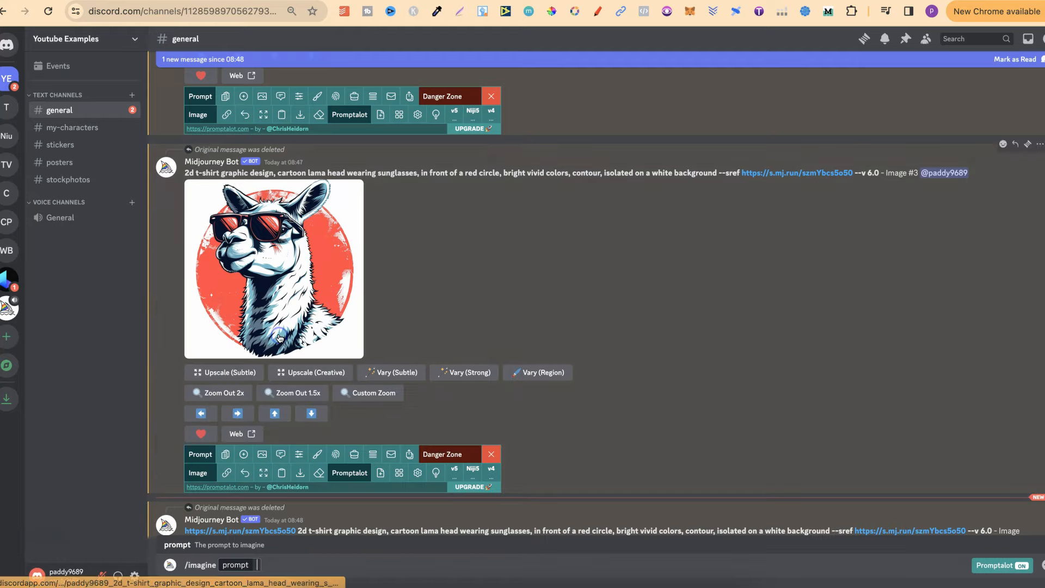
{"action": "type", "text": "2d t-shirt graphic design, cartoon lama head wearing sunglasses, in front of a red circle, bright vivid colors, contour, isolated on a white background --sref https://s.mj.run/szmYbcs5o50 --v 6.0"}
Step: Replace the --sref link and --v 6.0 with that upscaled llama's own image link and submit the prompt
{"action": "left_click", "coordinate": [228, 472]}
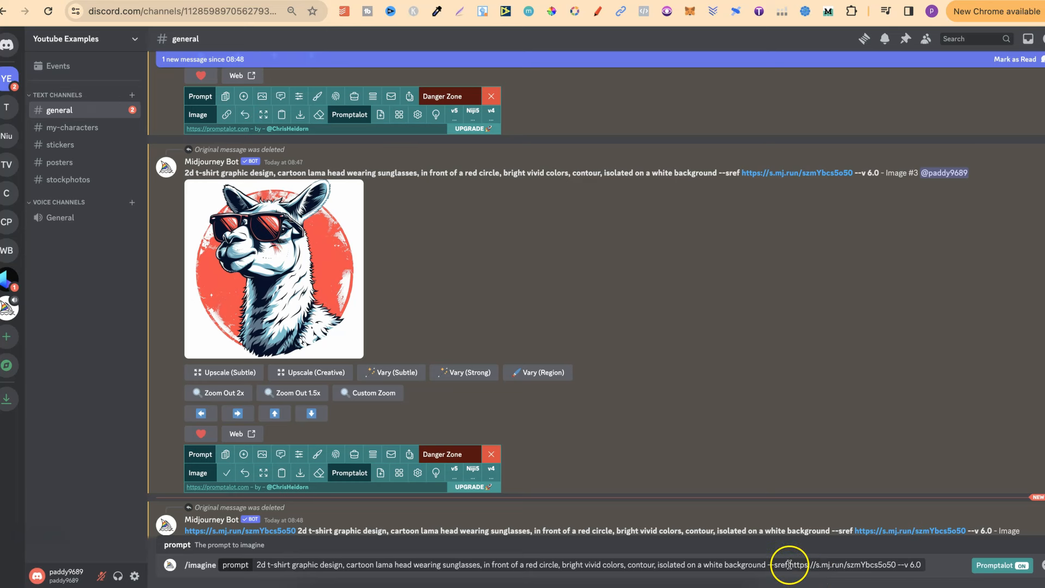
{"action": "left_click_drag", "start_coordinate": [789, 565], "coordinate": [893, 561]}
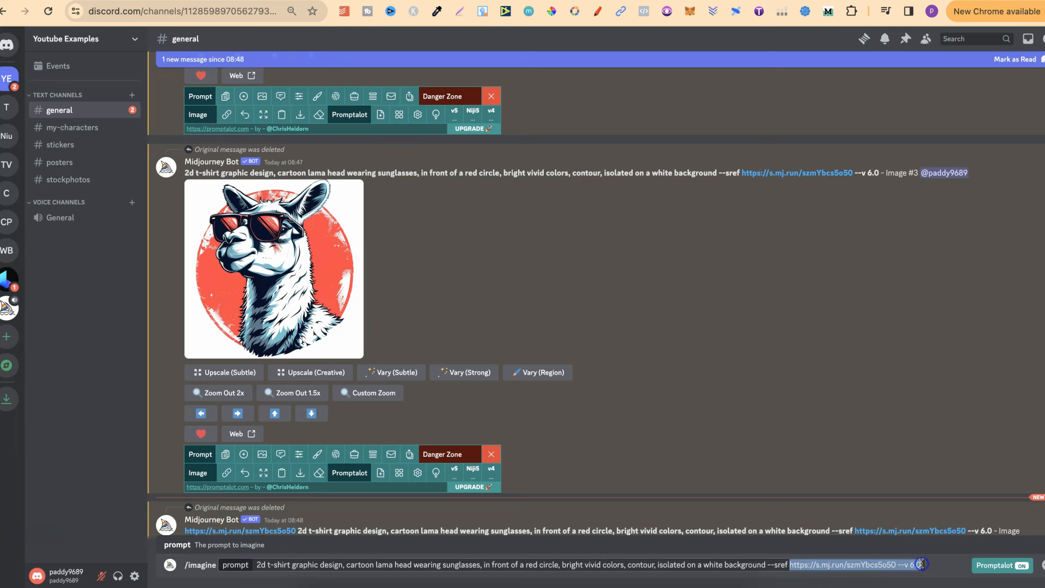
{"action": "key", "text": "ctrl+v"}
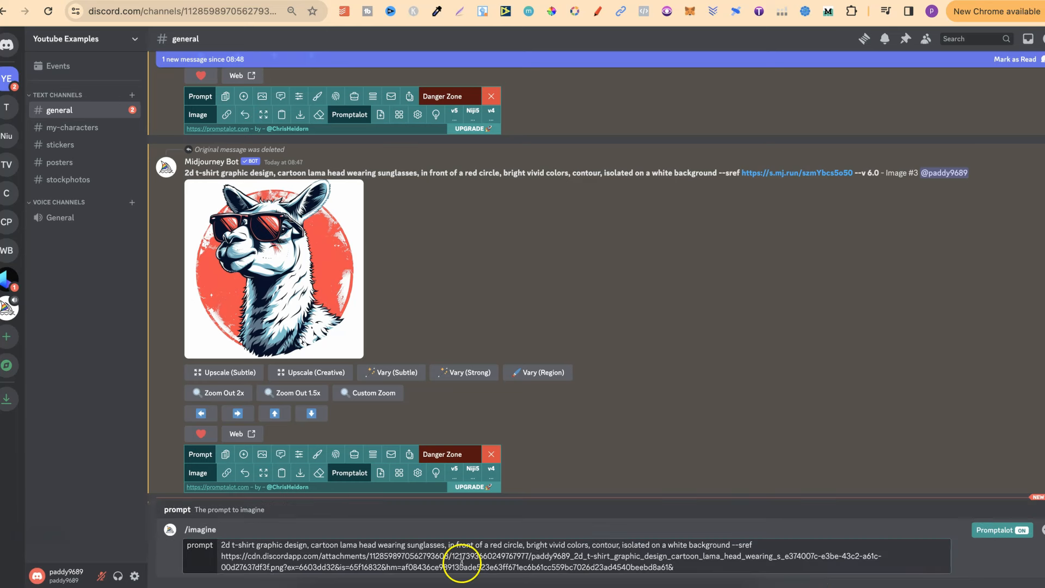
{"action": "key", "text": "Return"}
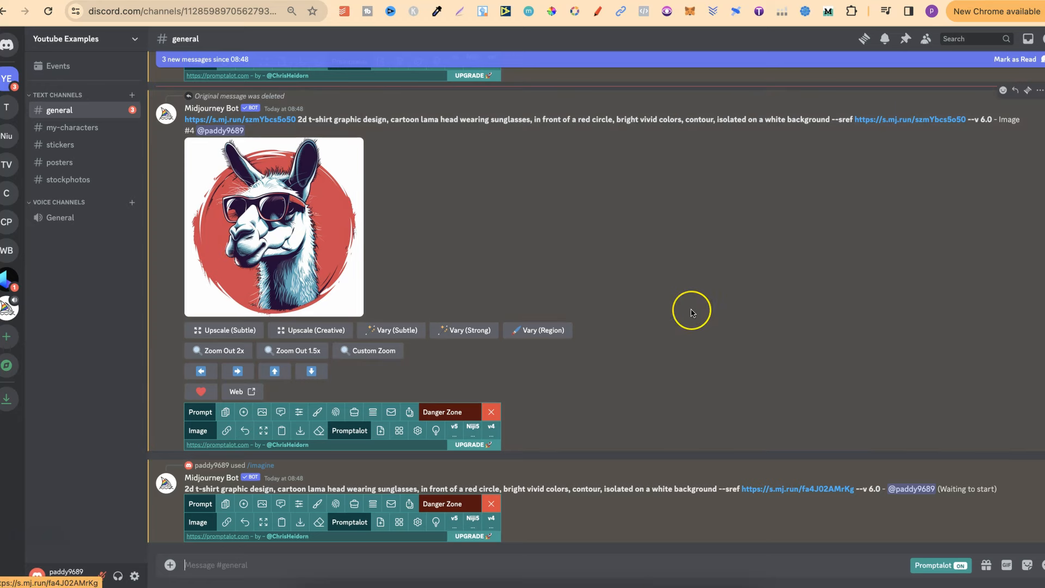
Step: Compare the original sunglasses llama (Image #2) with the style-referenced upscales that follow it in the channel
{"action": "scroll", "coordinate": [691, 312], "scroll_direction": "up", "scroll_amount": 9}
{"action": "scroll", "coordinate": [692, 311], "scroll_direction": "up", "scroll_amount": 10}
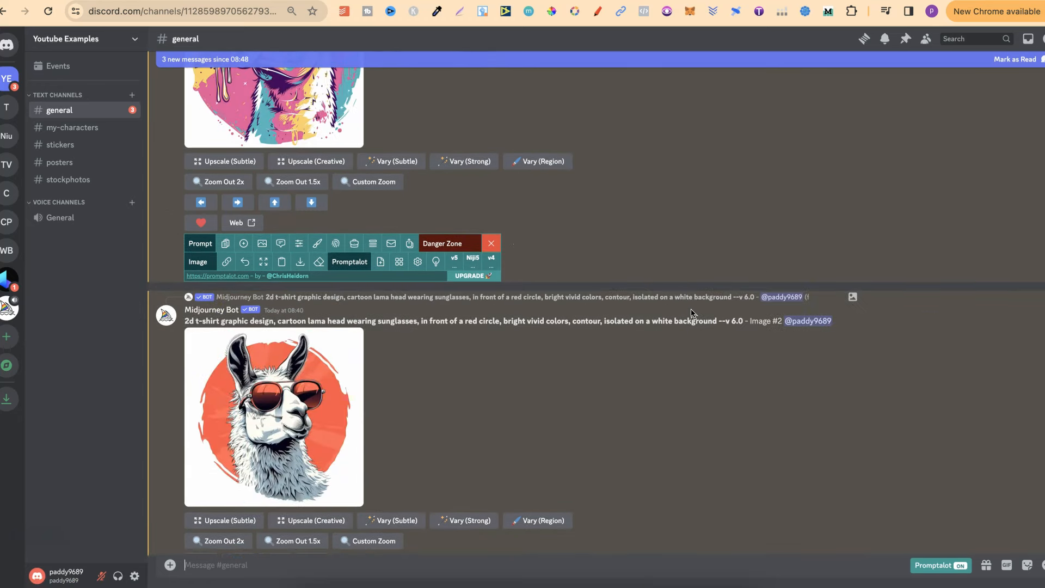
{"action": "left_click", "coordinate": [277, 243]}
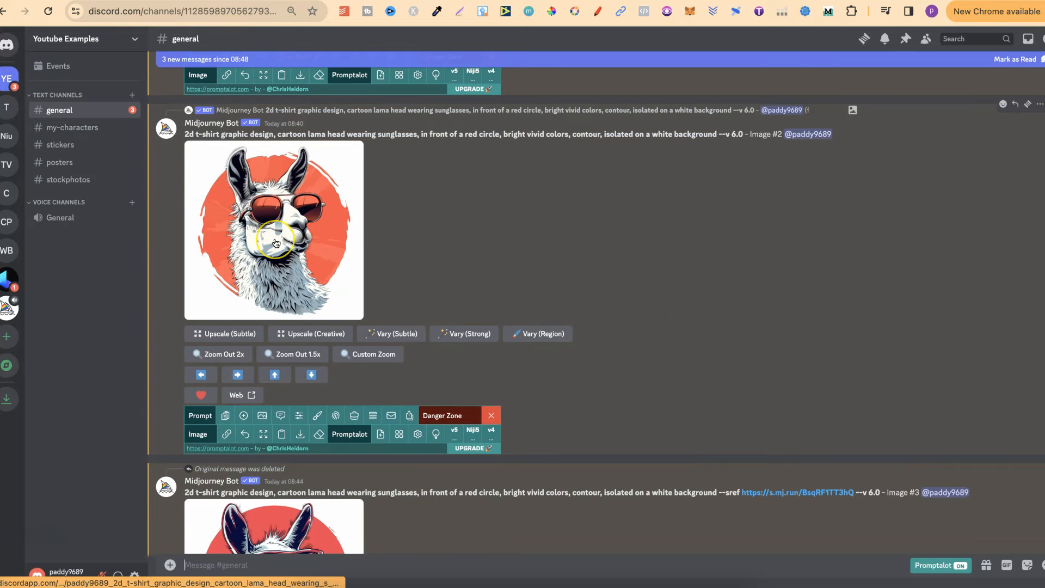
{"action": "left_click", "coordinate": [521, 282]}
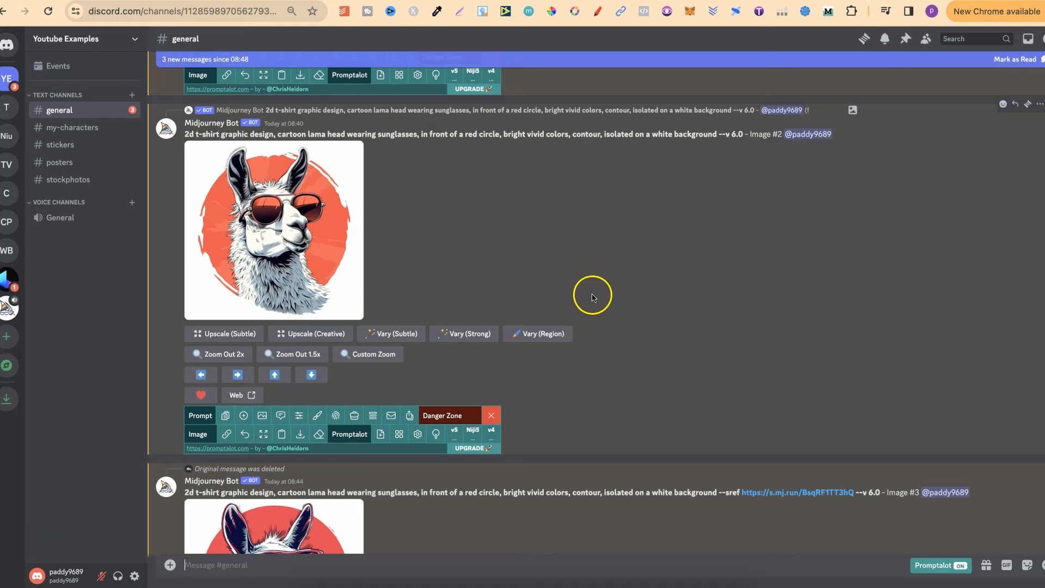
{"action": "scroll", "coordinate": [646, 328], "scroll_direction": "down", "scroll_amount": 5}
{"action": "scroll", "coordinate": [645, 328], "scroll_direction": "down", "scroll_amount": 7}
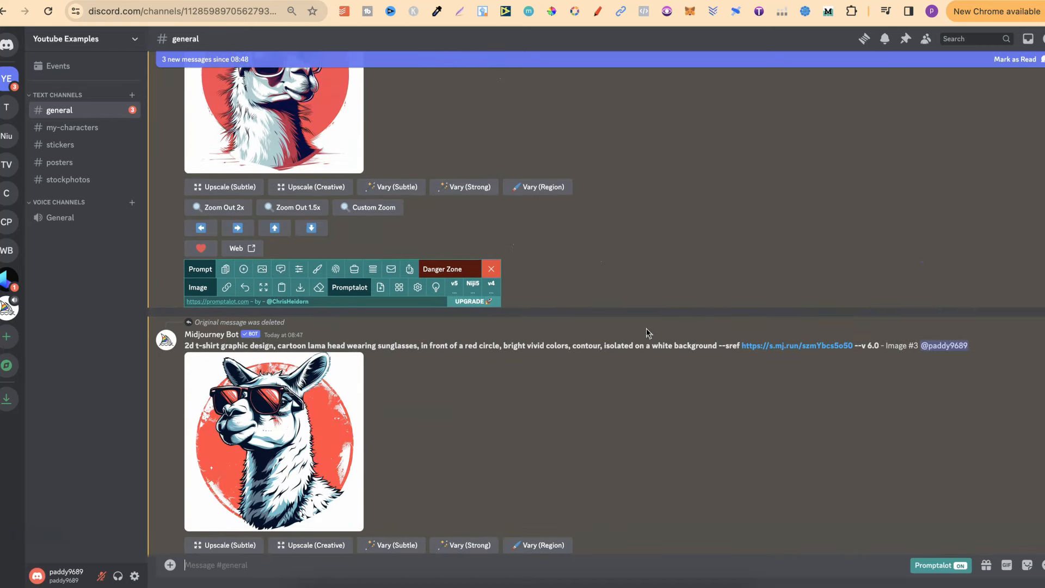
Step: Upscale the first image of the newest sunglasses llama grid, cancel the grid's job to remove it and dismiss the bot's reply
{"action": "scroll", "coordinate": [645, 329], "scroll_direction": "down", "scroll_amount": 5}
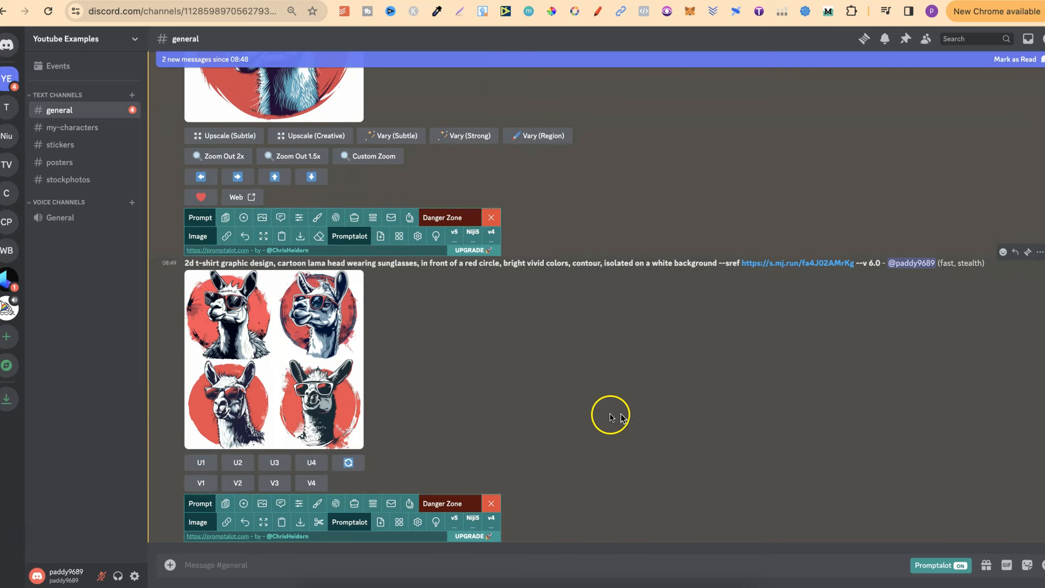
{"action": "left_click", "coordinate": [206, 464]}
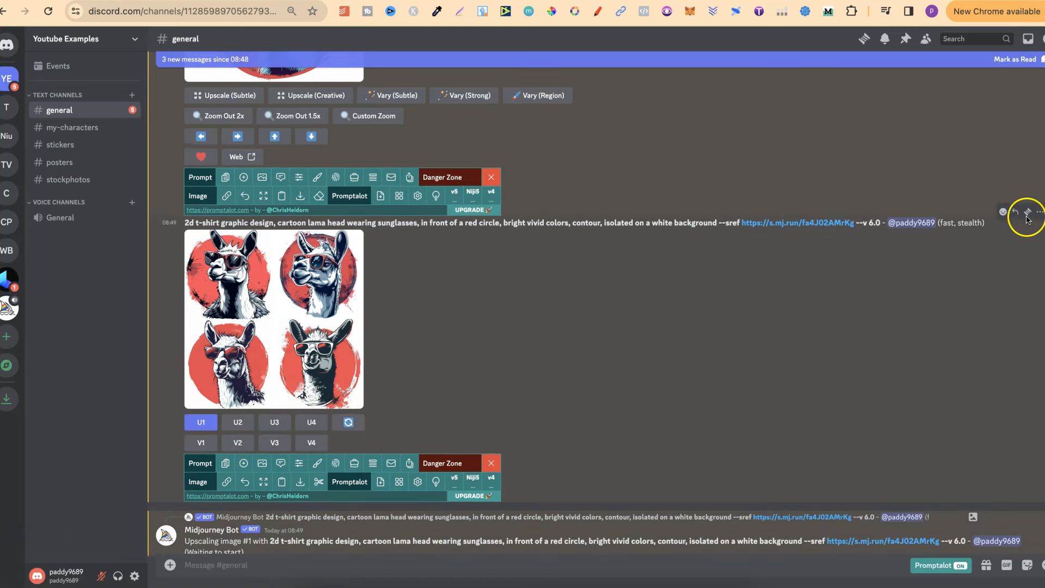
{"action": "left_click", "coordinate": [1039, 212]}
{"action": "mouse_move", "coordinate": [959, 297]}
{"action": "left_click", "coordinate": [893, 307]}
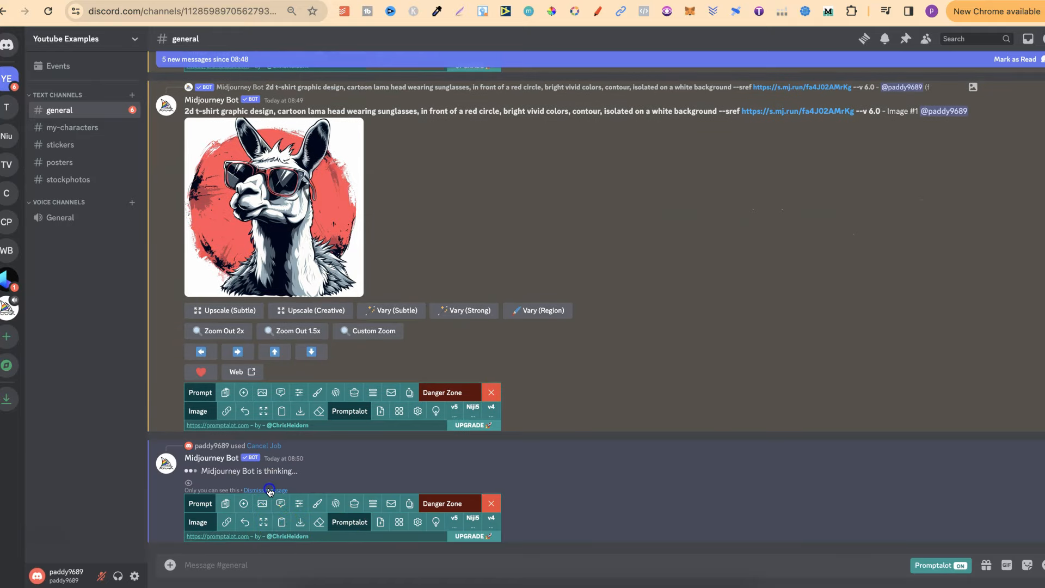
{"action": "left_click", "coordinate": [269, 492]}
Step: Examine the original sunglasses llama (Image #2), generated without a style reference, in the enlarged view
{"action": "scroll", "coordinate": [621, 374], "scroll_direction": "up", "scroll_amount": 15}
{"action": "scroll", "coordinate": [621, 374], "scroll_direction": "up", "scroll_amount": 9}
{"action": "scroll", "coordinate": [621, 373], "scroll_direction": "down", "scroll_amount": 5}
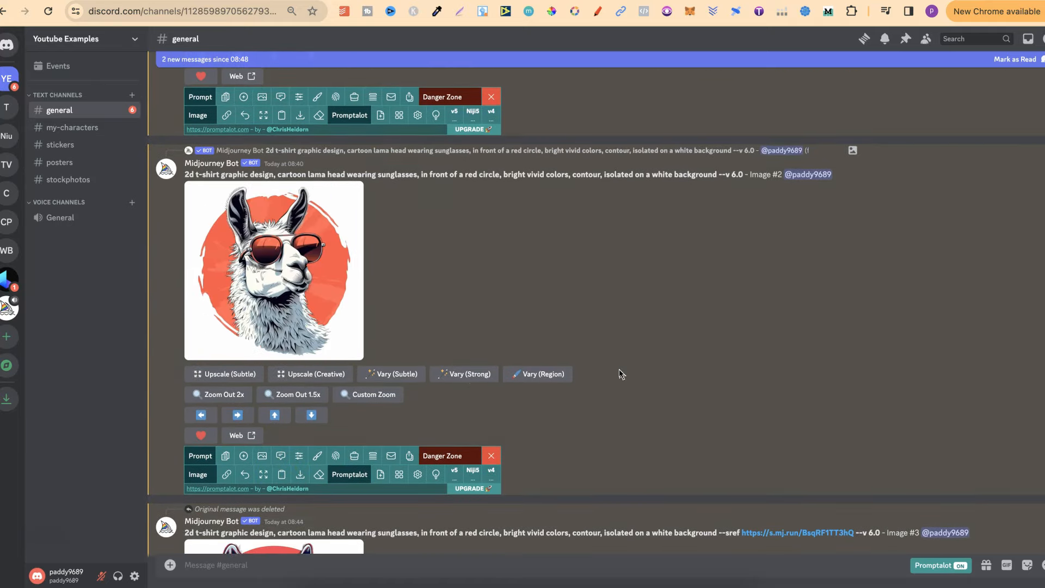
{"action": "left_click", "coordinate": [291, 270]}
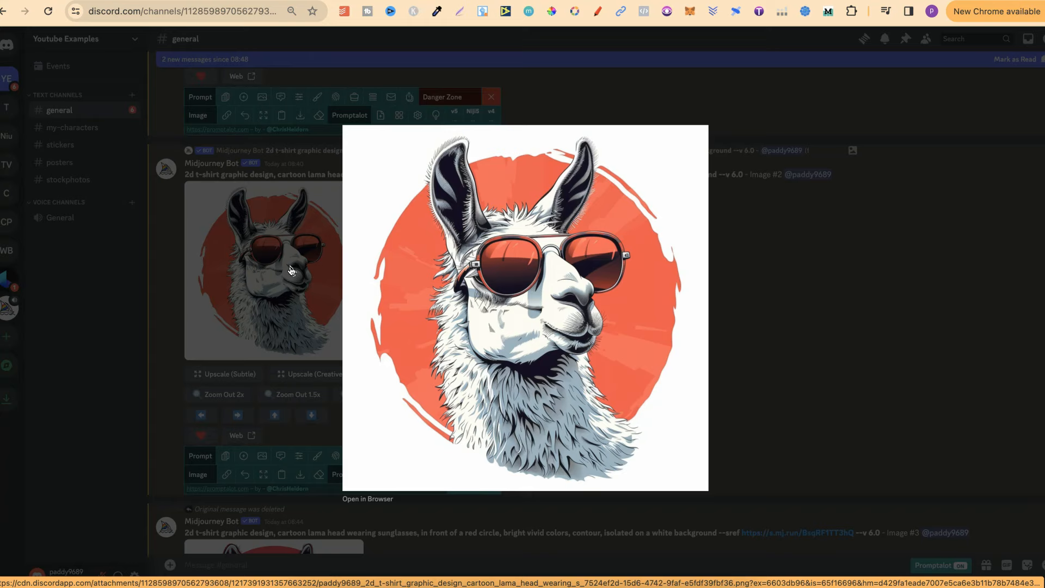
{"action": "left_click", "coordinate": [807, 331]}
Step: Examine the two style-referenced sunglasses llamas (both Image #3) enlarged one after another and compare them with the newest upscale
{"action": "scroll", "coordinate": [809, 333], "scroll_direction": "down", "scroll_amount": 3}
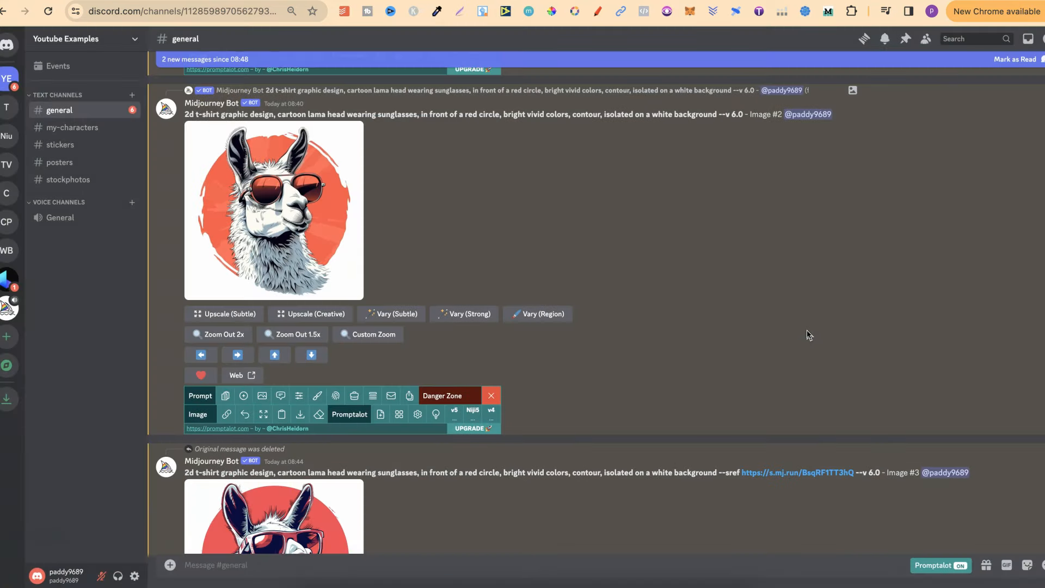
{"action": "scroll", "coordinate": [809, 335], "scroll_direction": "up", "scroll_amount": 2}
{"action": "scroll", "coordinate": [697, 324], "scroll_direction": "down", "scroll_amount": 6}
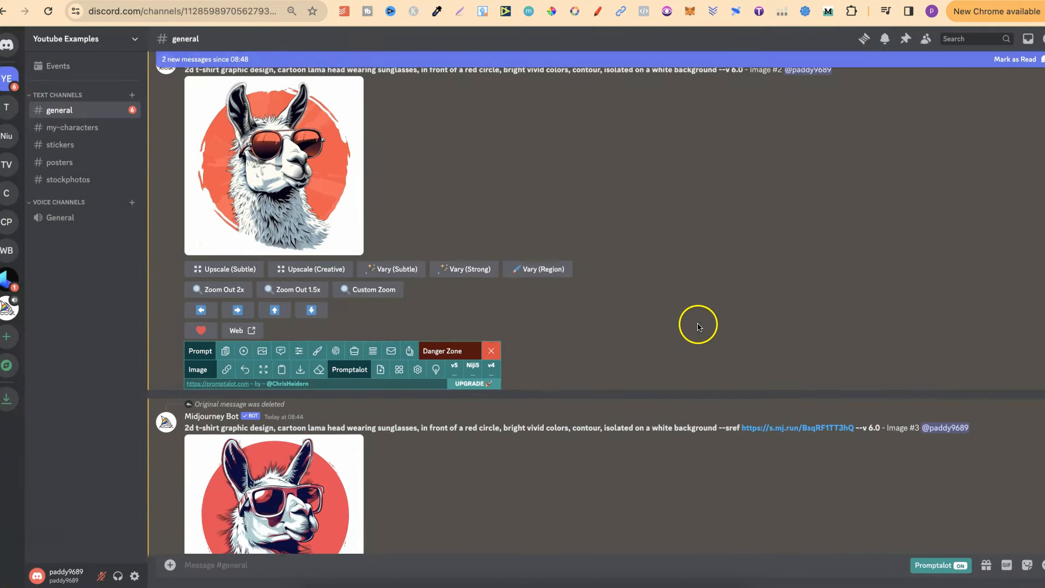
{"action": "left_click", "coordinate": [321, 248]}
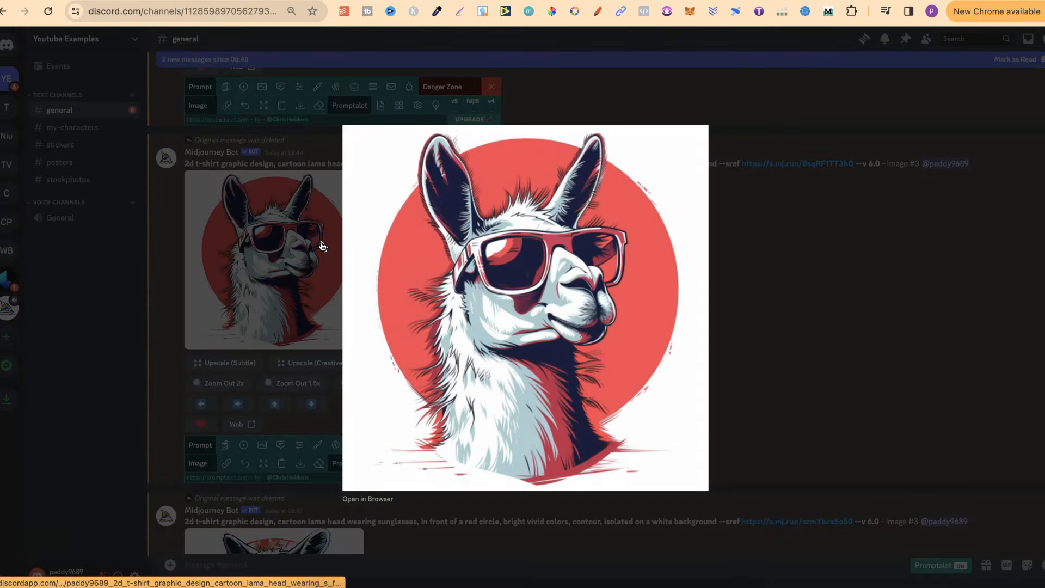
{"action": "left_click", "coordinate": [598, 308]}
{"action": "left_click", "coordinate": [760, 315]}
{"action": "scroll", "coordinate": [781, 313], "scroll_direction": "down", "scroll_amount": 7}
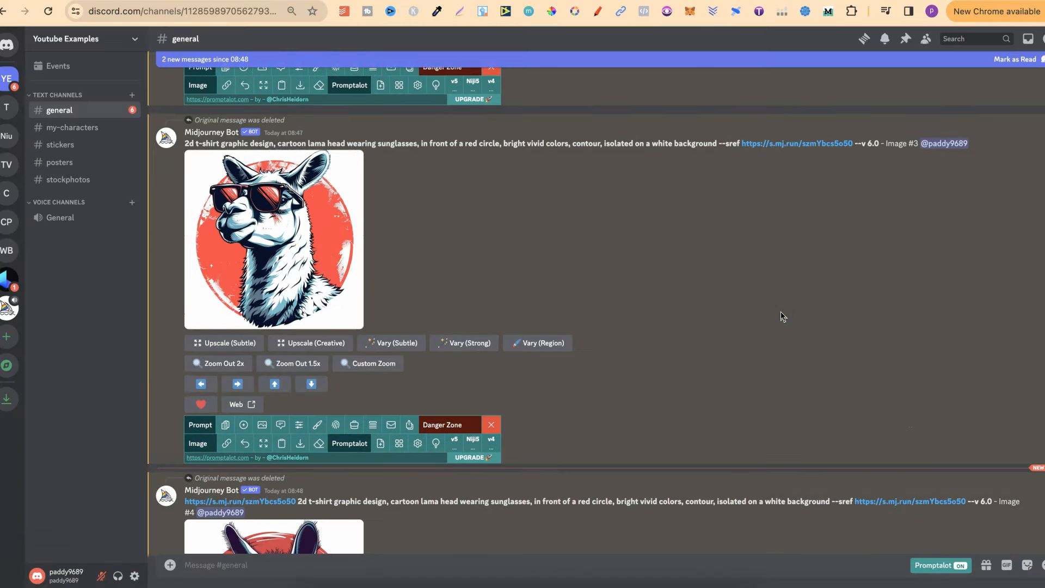
{"action": "left_click", "coordinate": [242, 244]}
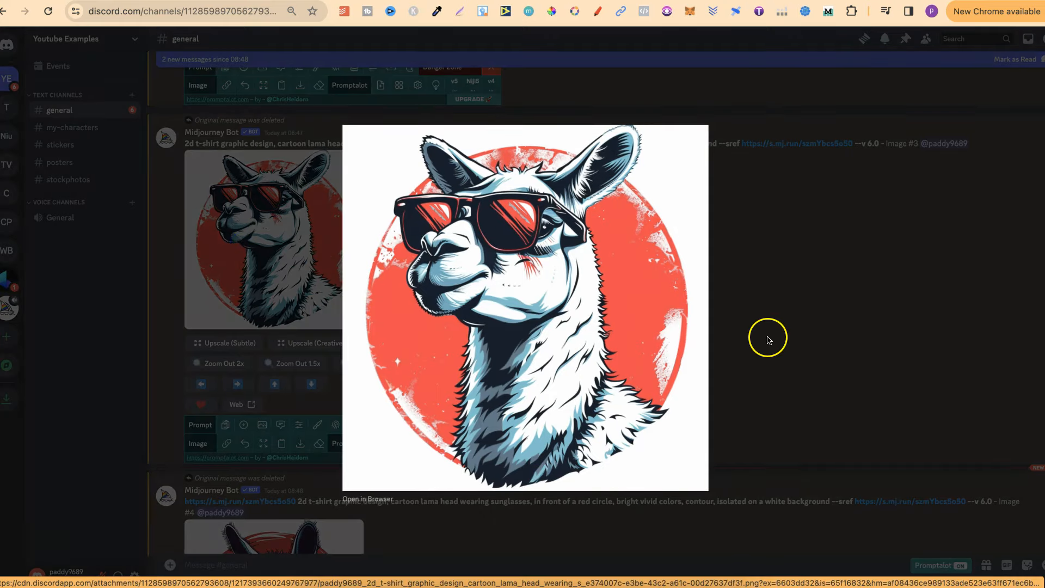
{"action": "left_click", "coordinate": [818, 322]}
{"action": "scroll", "coordinate": [819, 321], "scroll_direction": "down", "scroll_amount": 5}
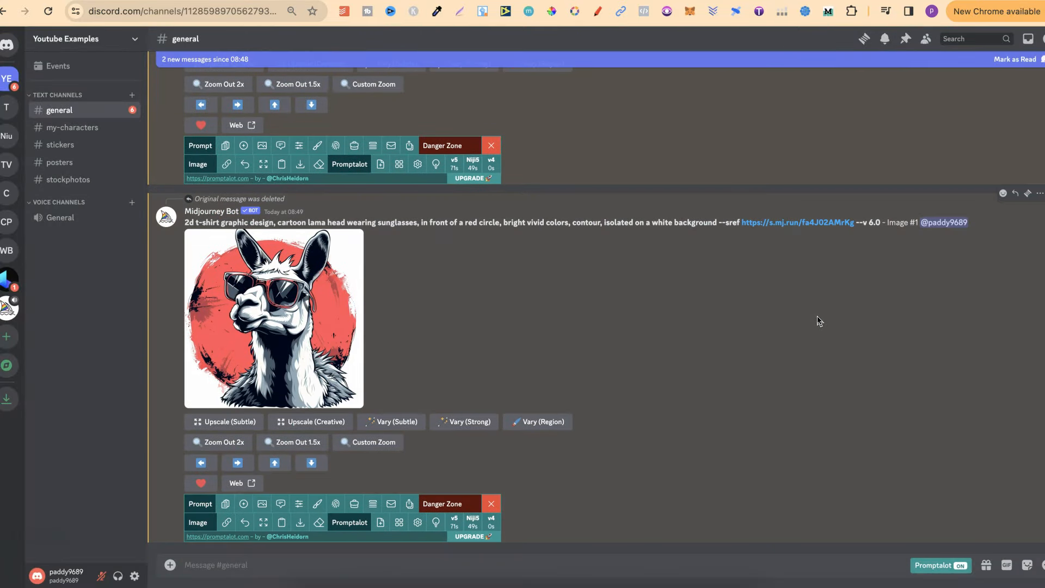
Step: Review the earlier kawaii pizza llama upscales back to the original and compare their style with the sunglasses llama series
{"action": "scroll", "coordinate": [819, 321], "scroll_direction": "up", "scroll_amount": 6}
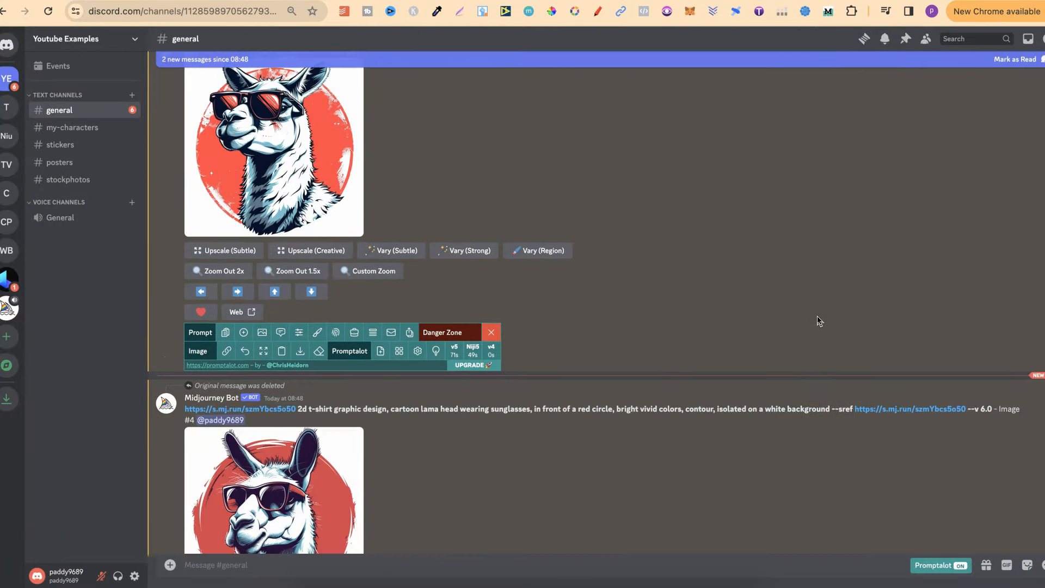
{"action": "scroll", "coordinate": [820, 321], "scroll_direction": "up", "scroll_amount": 10}
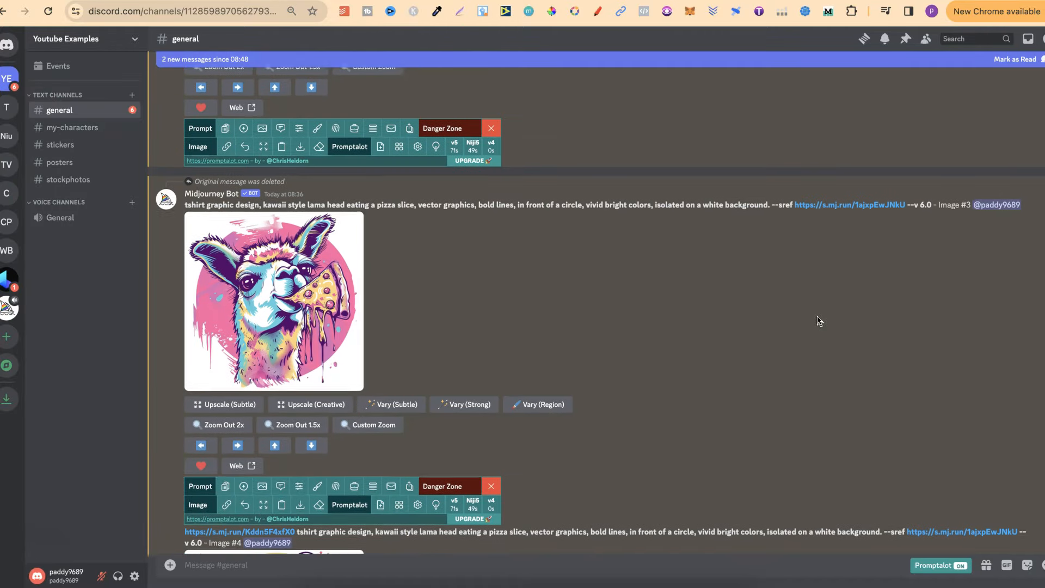
{"action": "scroll", "coordinate": [819, 321], "scroll_direction": "up", "scroll_amount": 8}
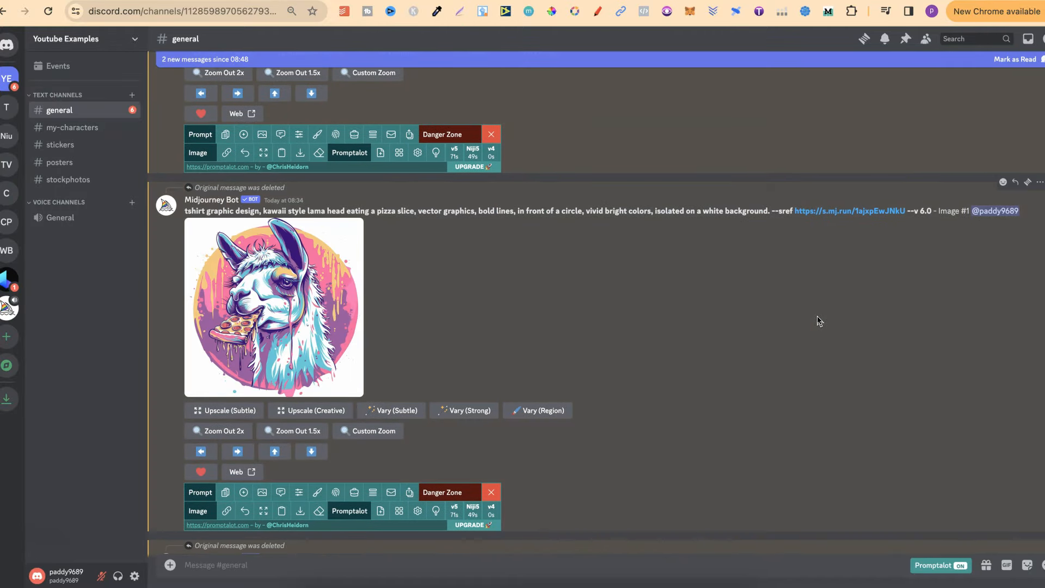
{"action": "scroll", "coordinate": [820, 321], "scroll_direction": "up", "scroll_amount": 10}
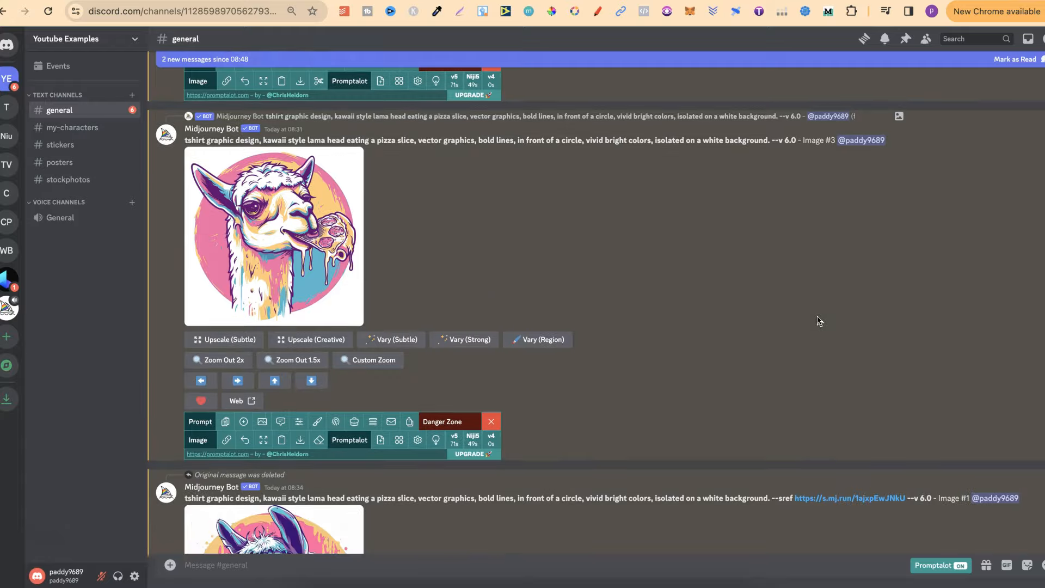
{"action": "scroll", "coordinate": [819, 321], "scroll_direction": "down", "scroll_amount": 8}
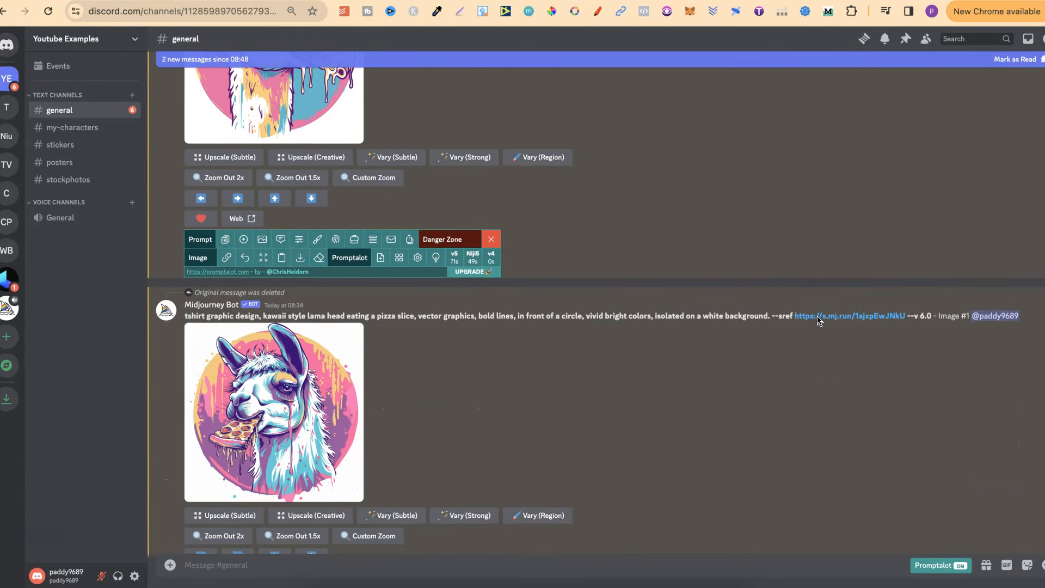
{"action": "scroll", "coordinate": [820, 322], "scroll_direction": "down", "scroll_amount": 12}
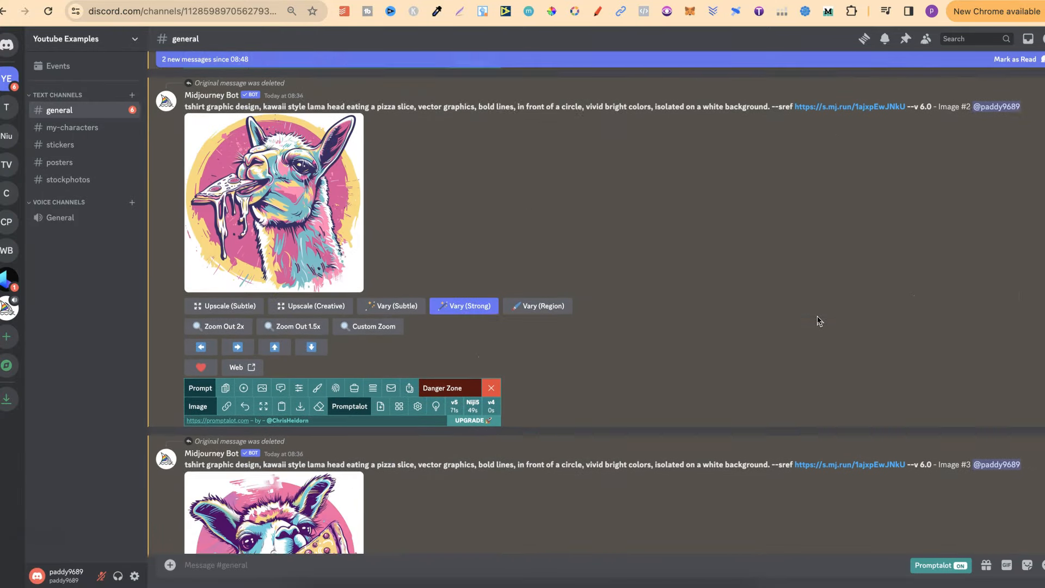
{"action": "scroll", "coordinate": [819, 322], "scroll_direction": "down", "scroll_amount": 15}
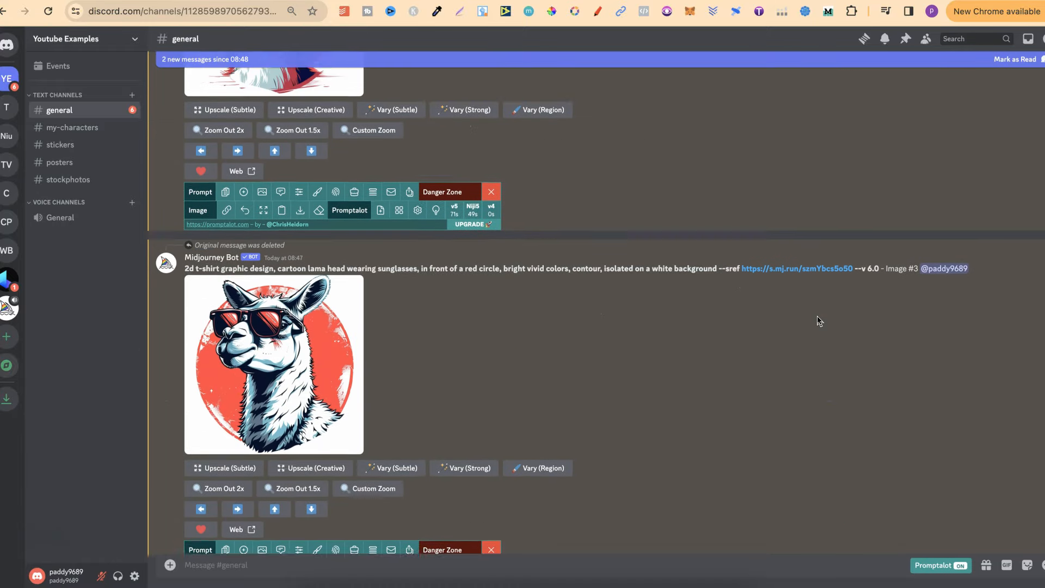